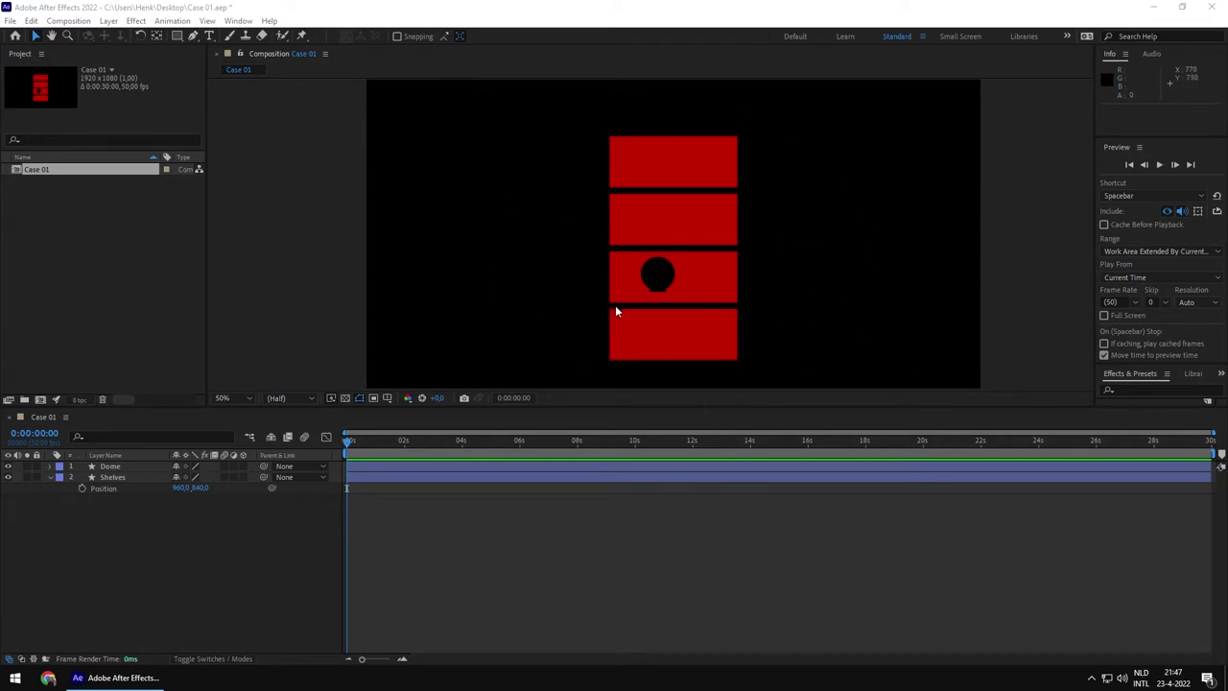
Enlarge the Effects & Presets panel above Preview so its categories are visible.
left_click(655, 276)
left_click(806, 279)
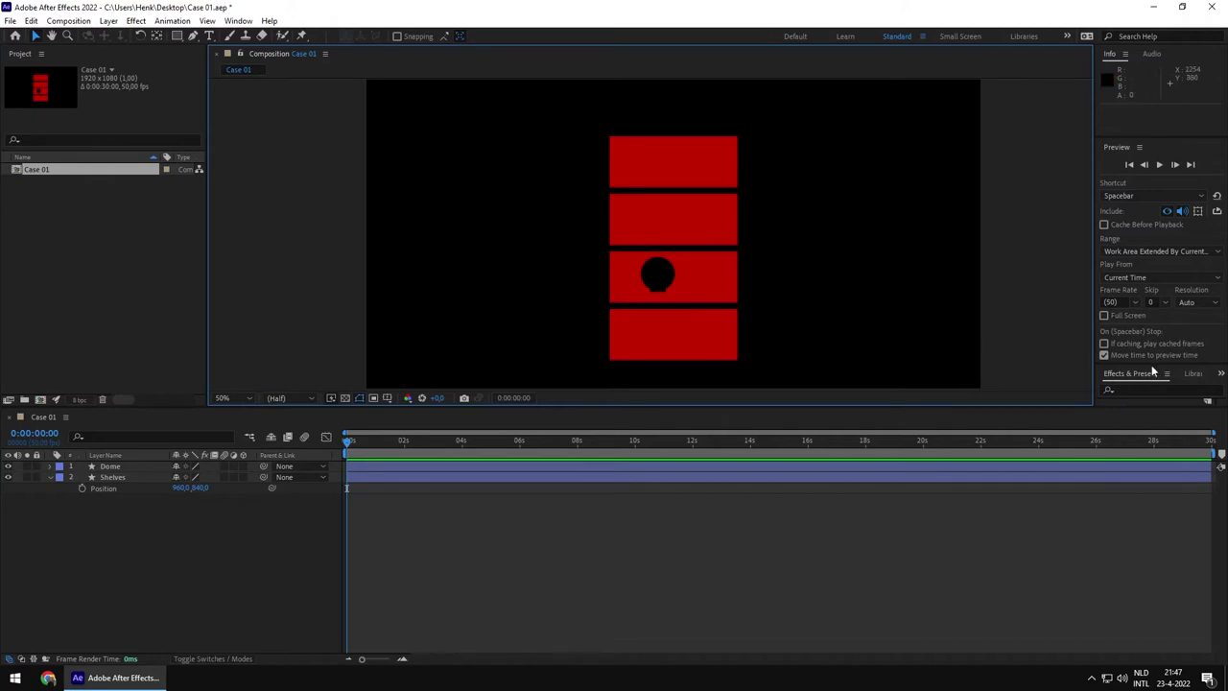
left_click_drag(1157, 365, 1157, 211)
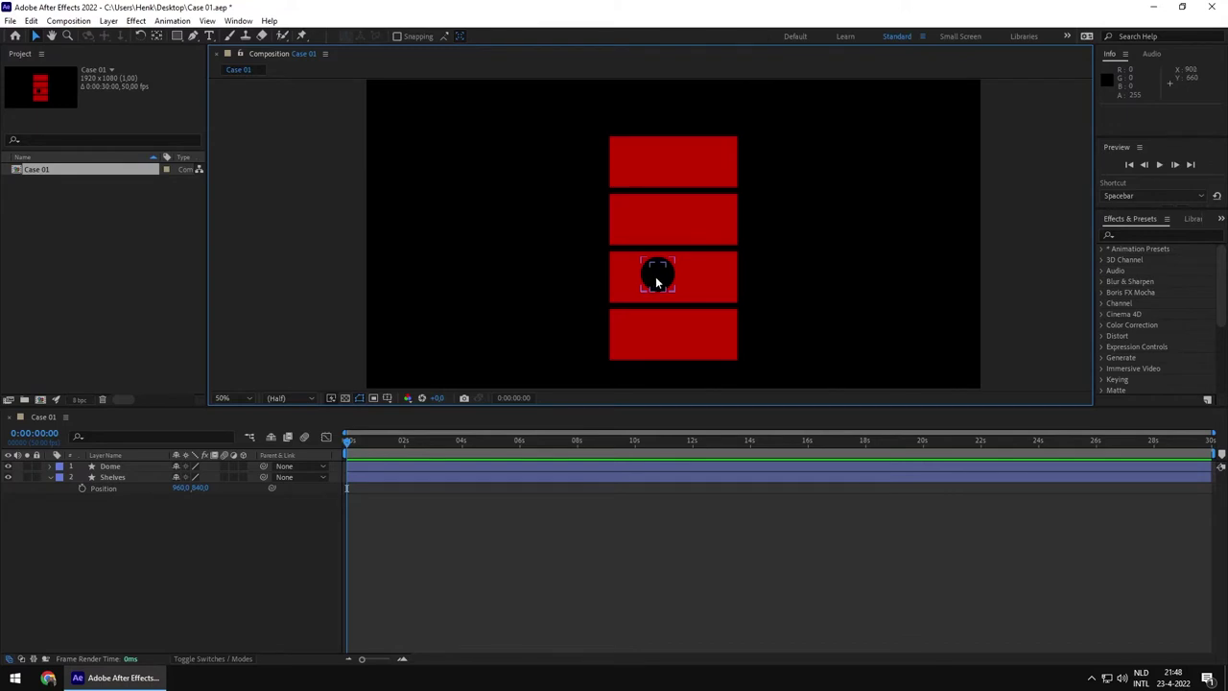
Move the black Dome circle onto the left end of the third red shelf.
left_click_drag(654, 278, 629, 347)
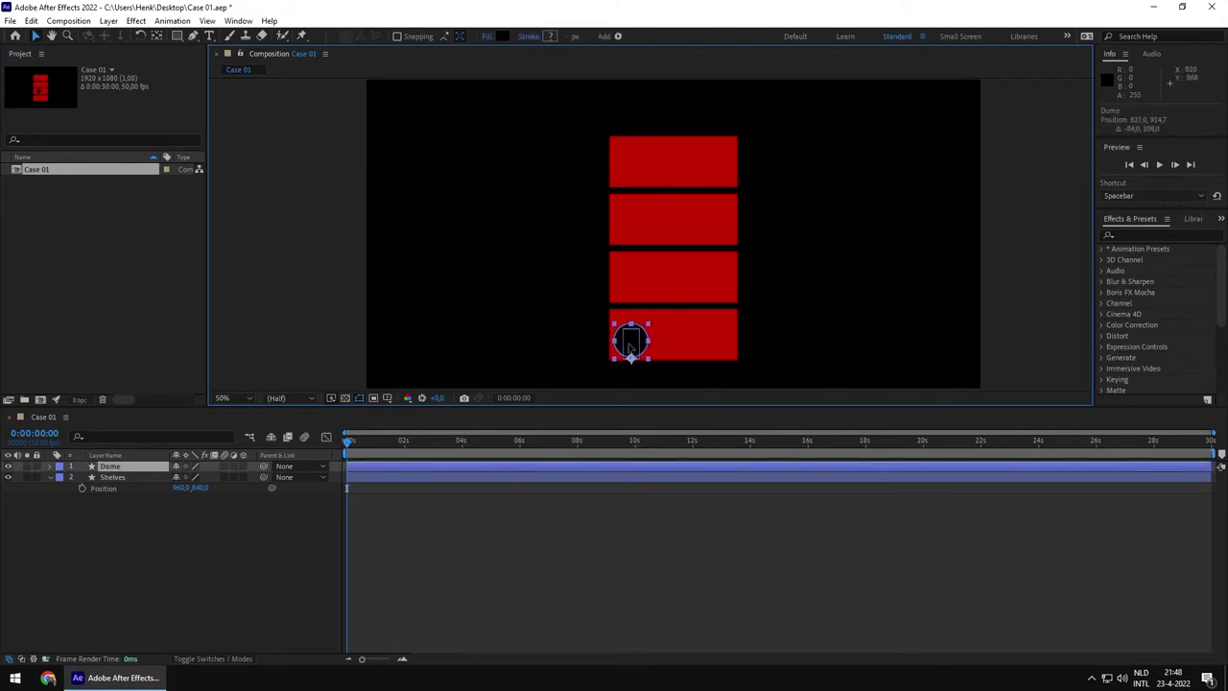
left_click_drag(630, 345, 638, 281)
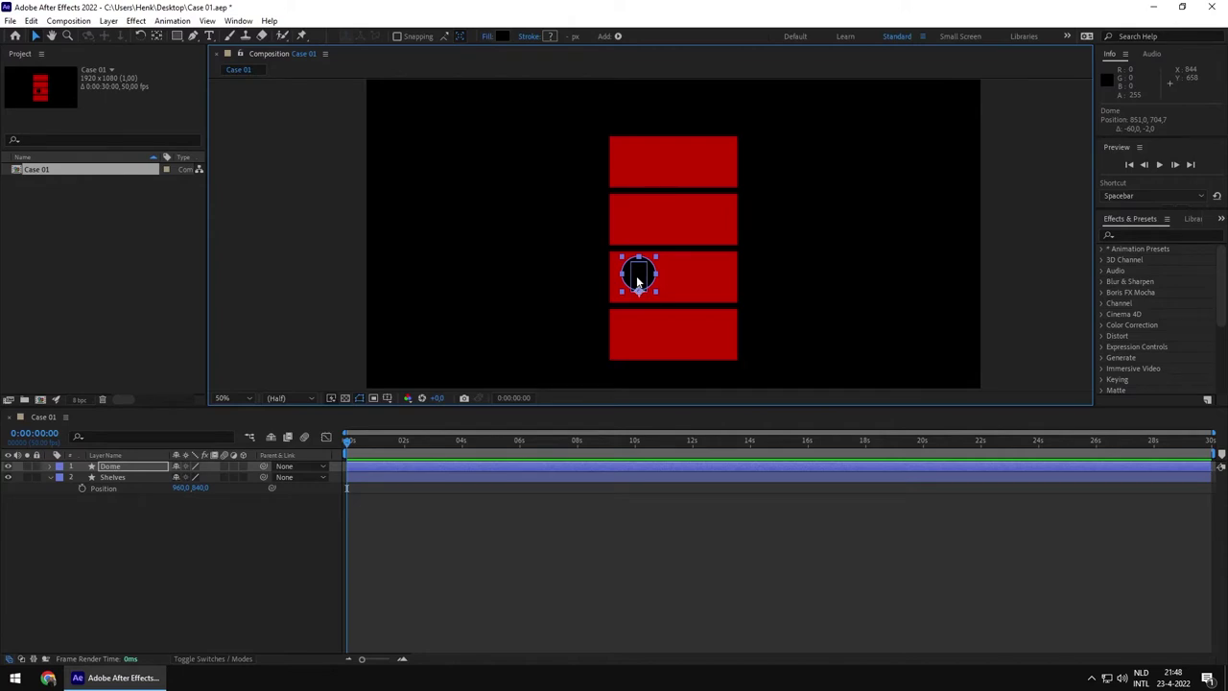
left_click(574, 282)
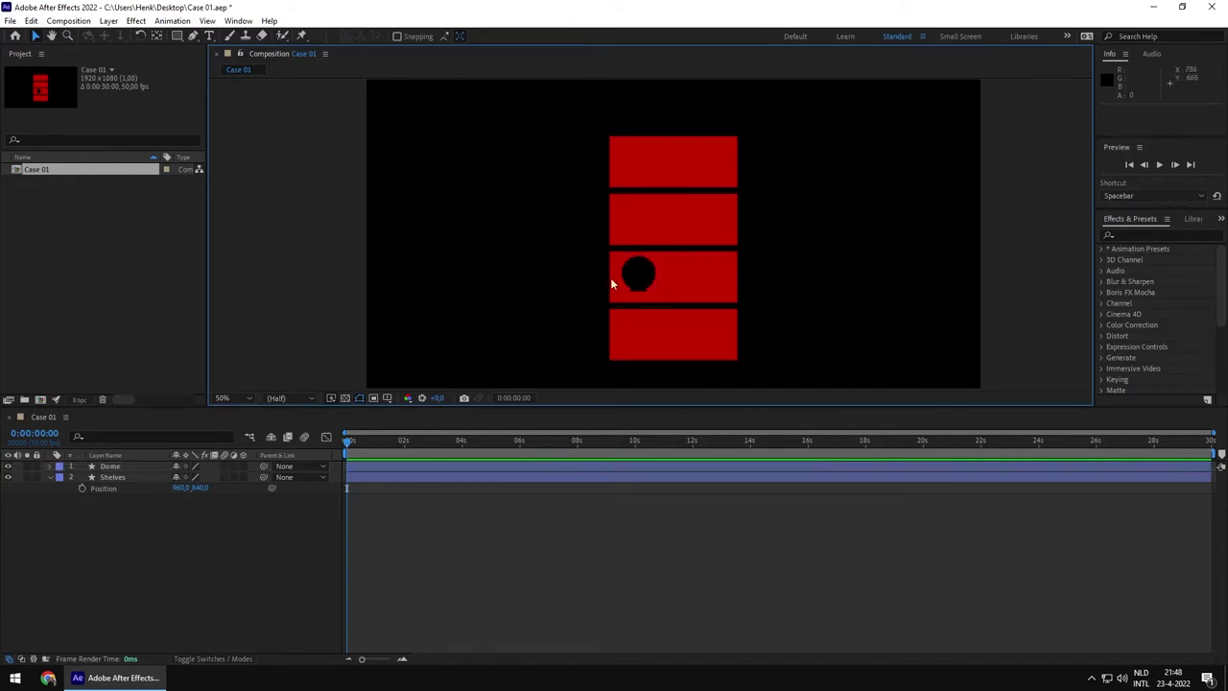
left_click(629, 275)
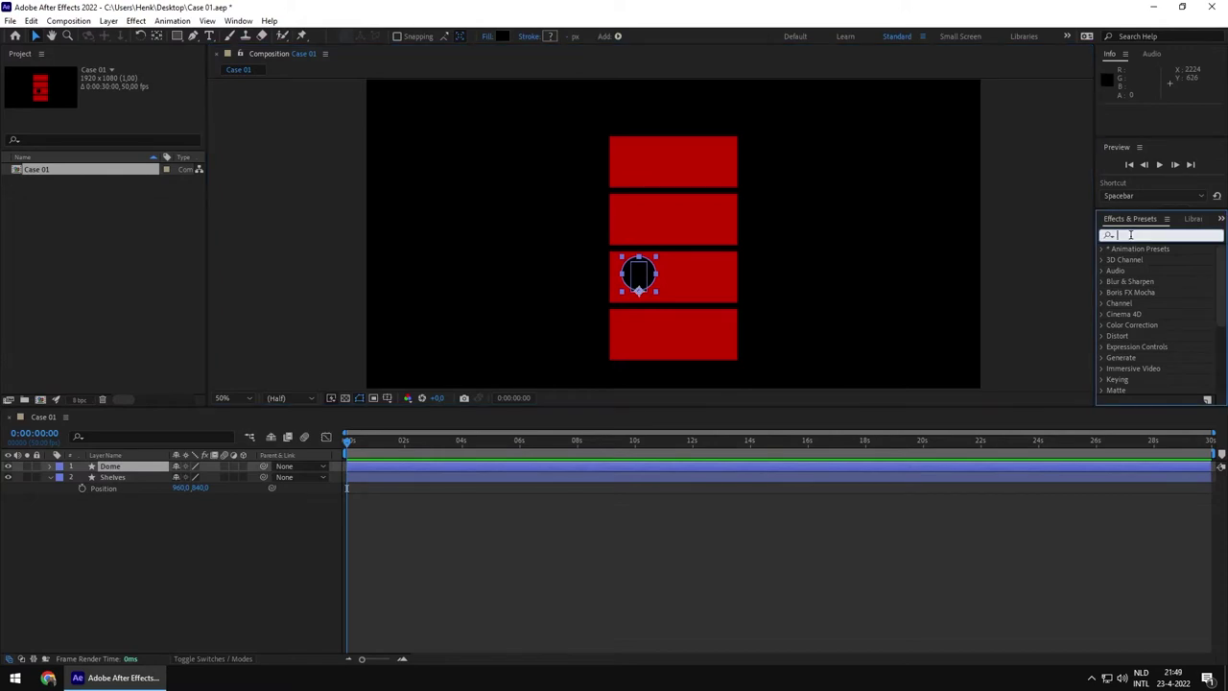
left_click(112, 531)
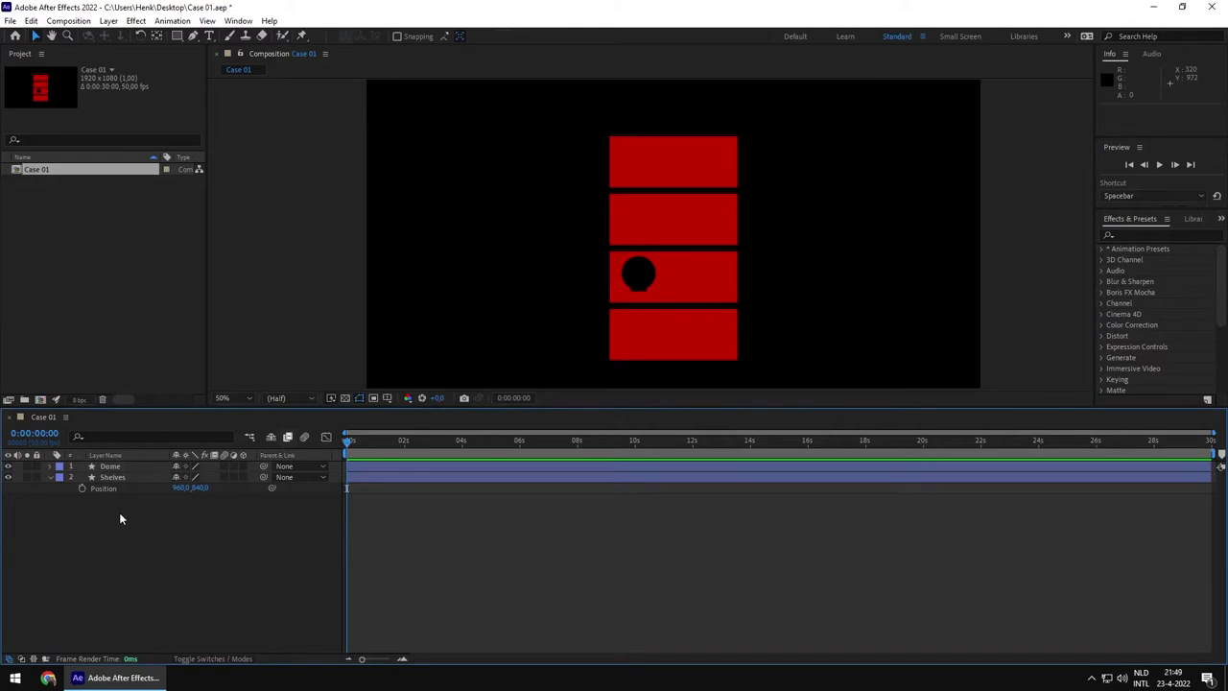
Add a null object named CTRL and place it in the composition's top-right corner.
key("ctrl+alt+shift+y")
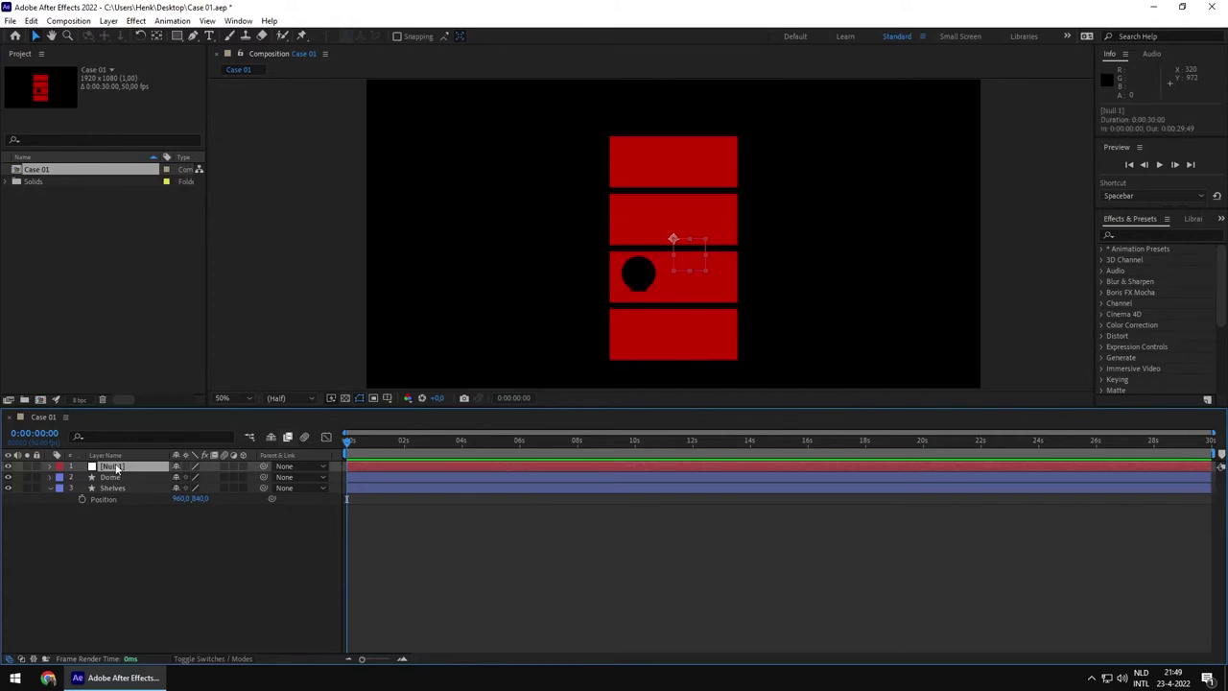
key("Return")
type("CTRL")
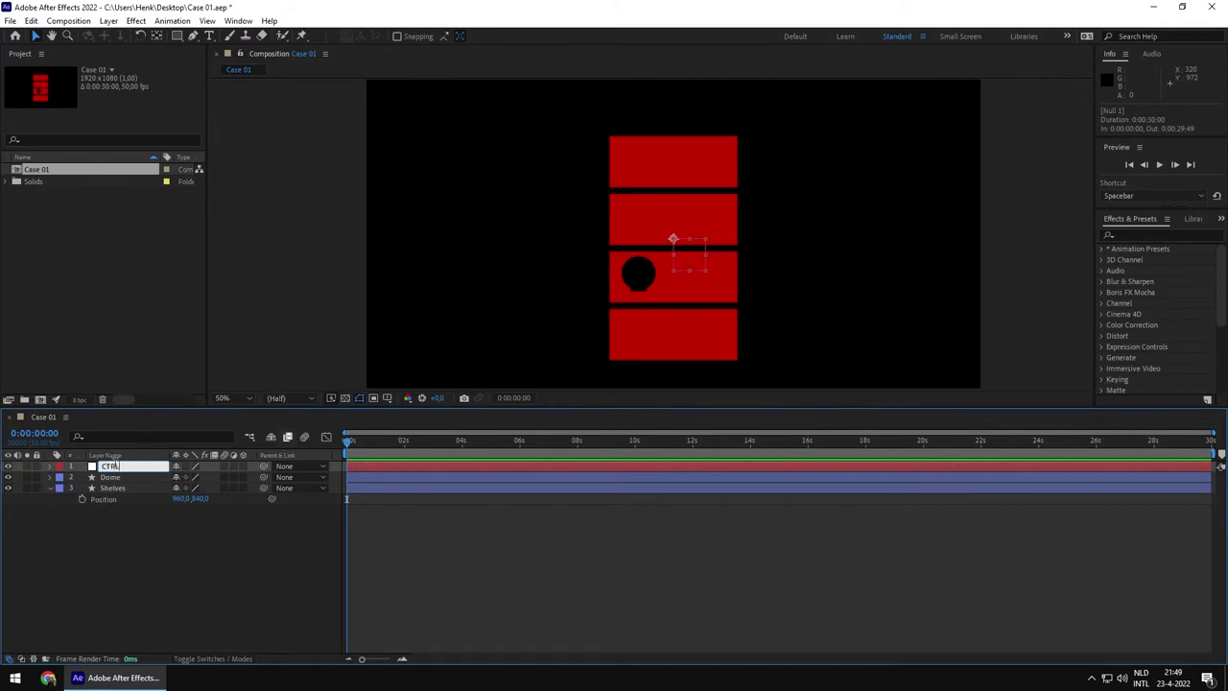
key("Return")
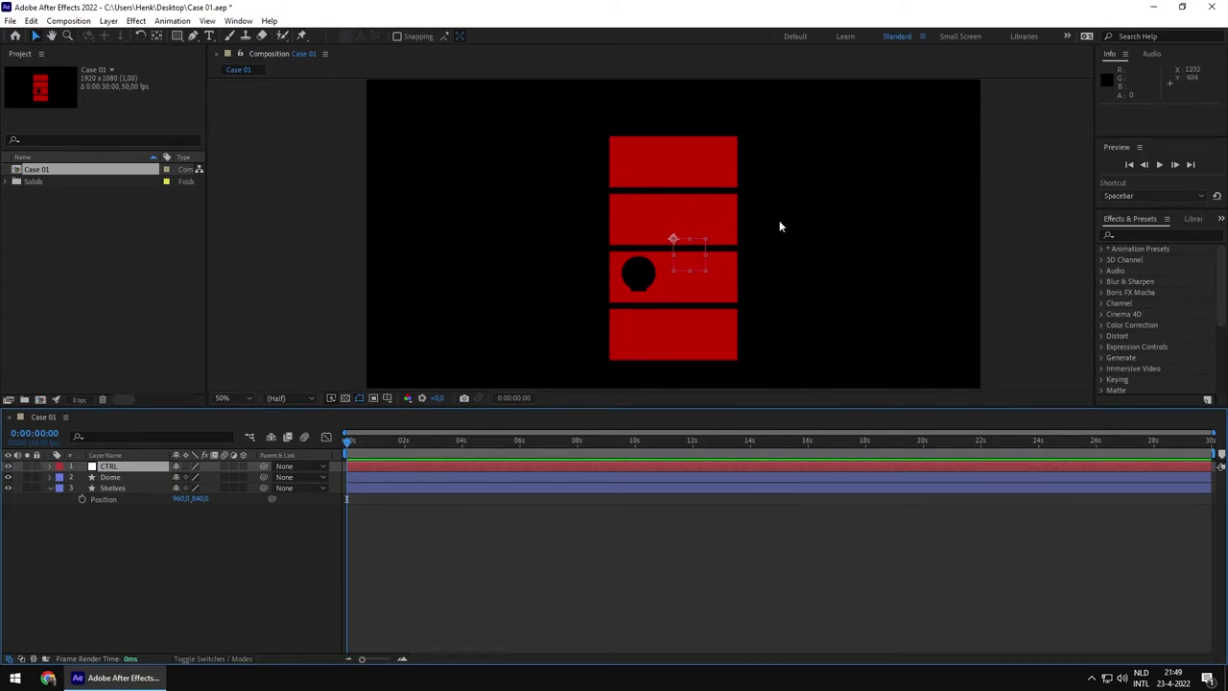
left_click_drag(674, 240, 957, 85)
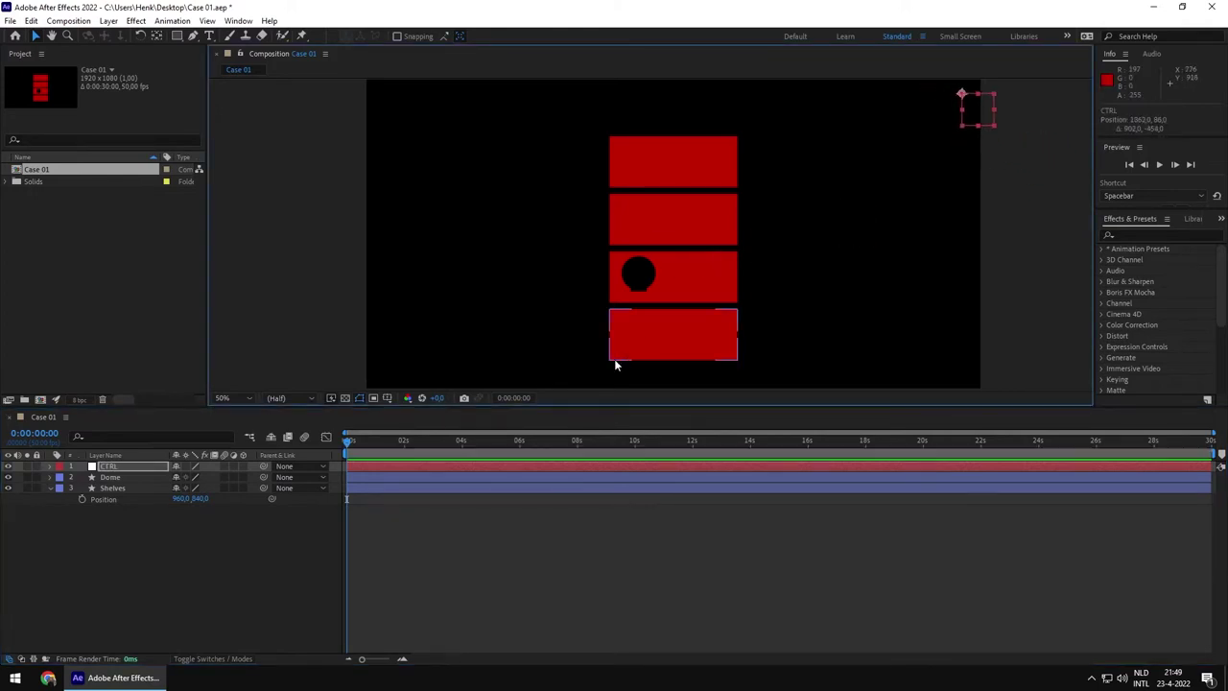
left_click(111, 468)
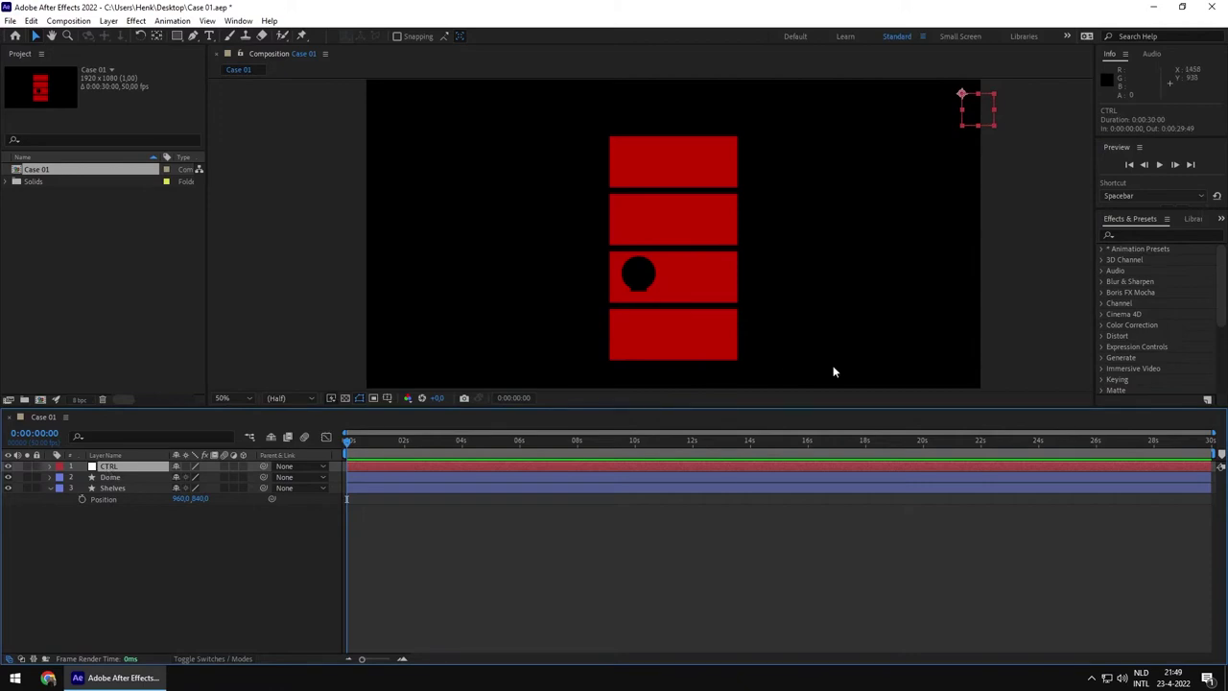
Apply a Checkbox Control to the CTRL null and rename it 'Dome on or off'.
left_click(1133, 235)
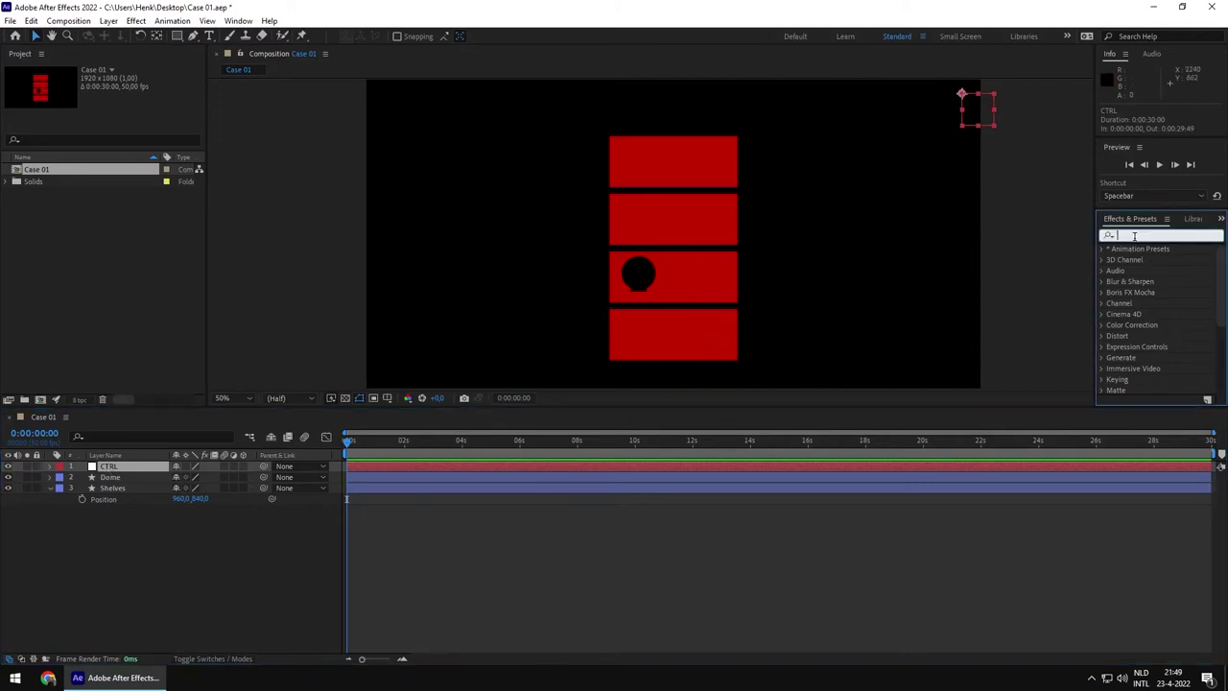
type("che")
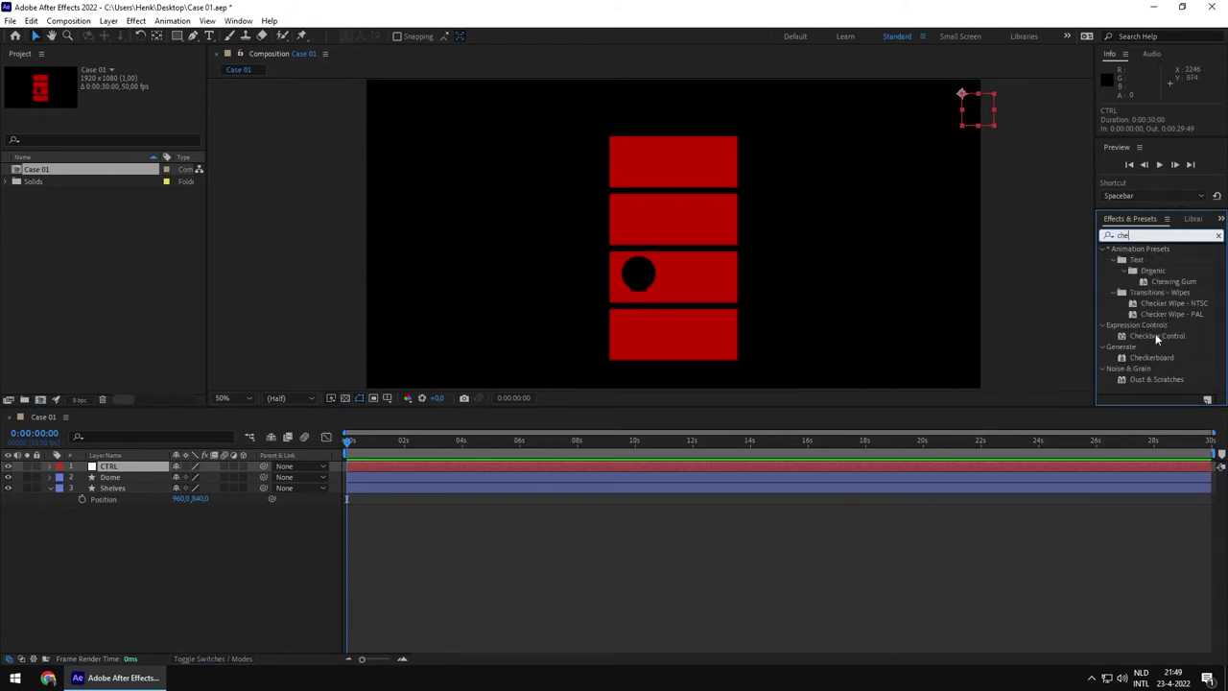
left_click_drag(1157, 336, 107, 467)
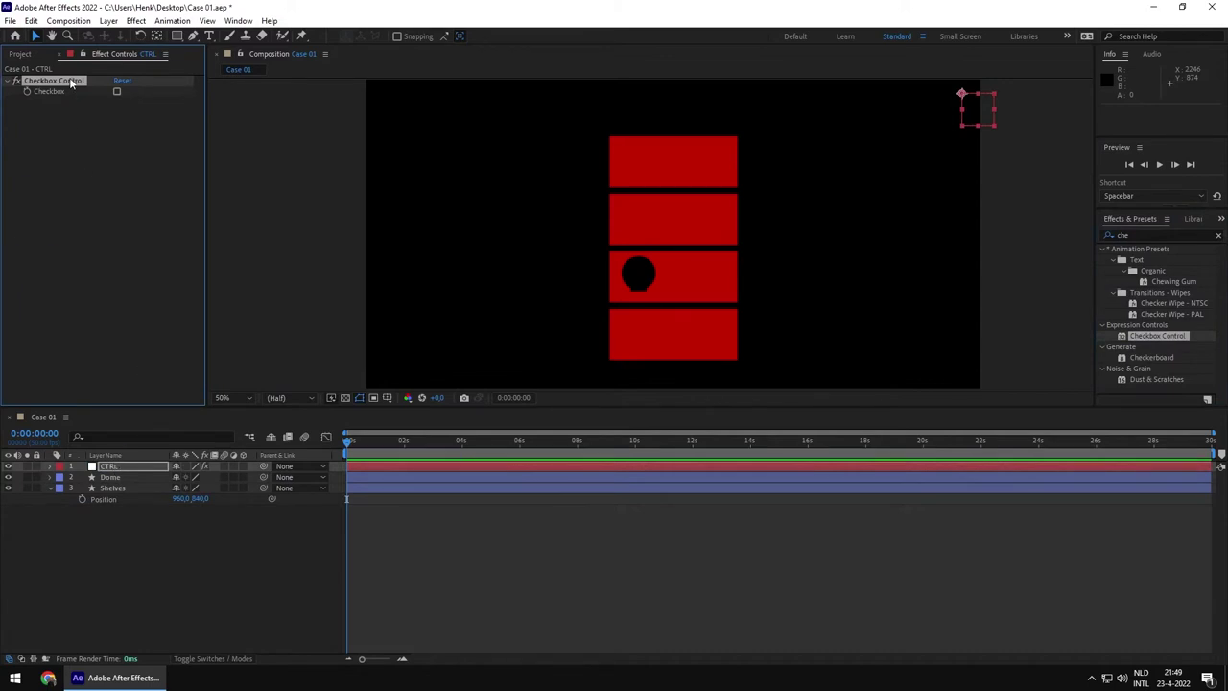
key("Return")
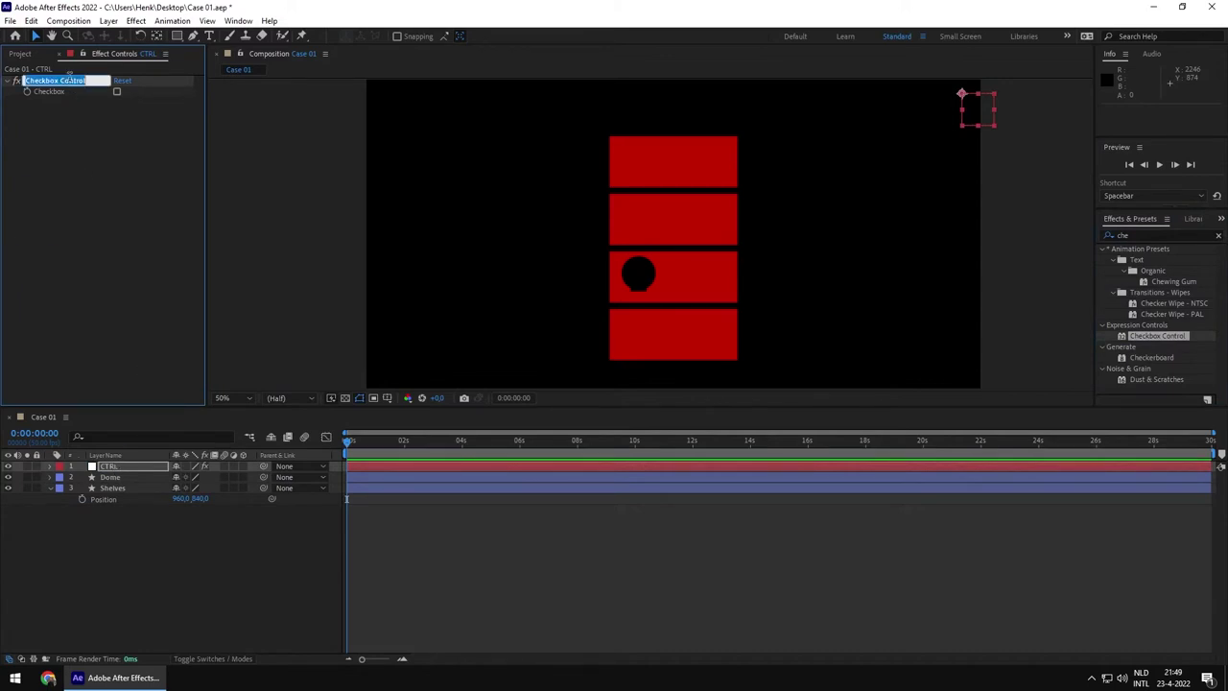
type("Dome on or off")
key("Return")
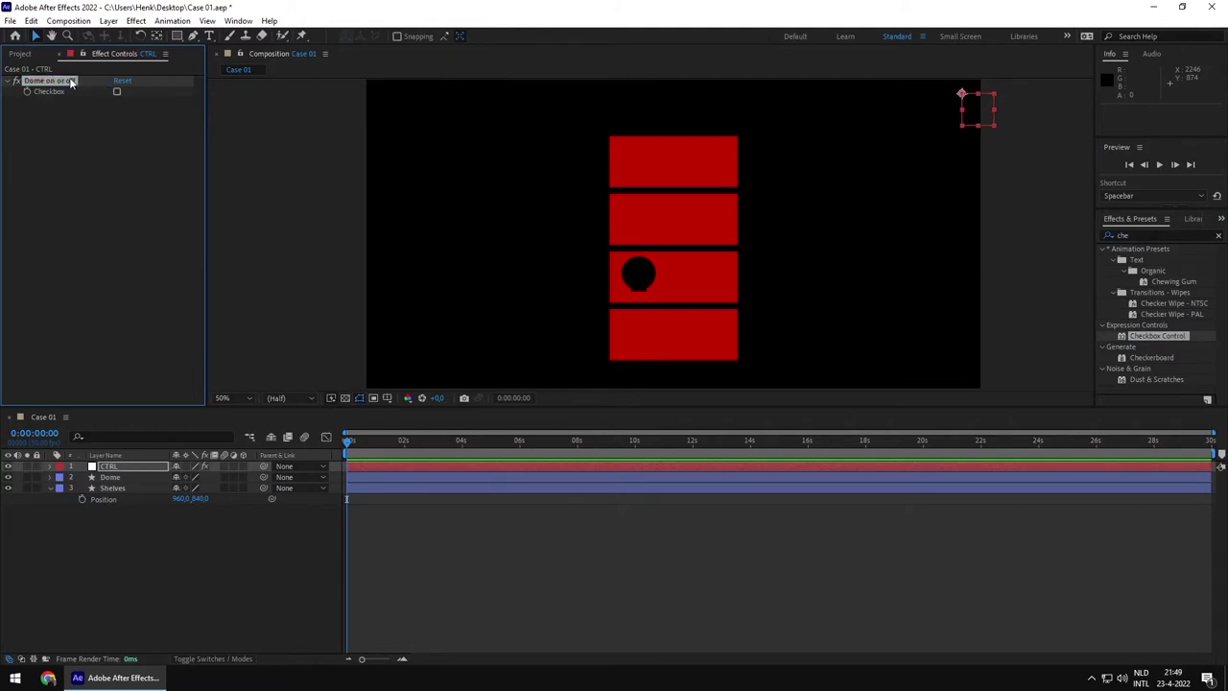
left_click(114, 477)
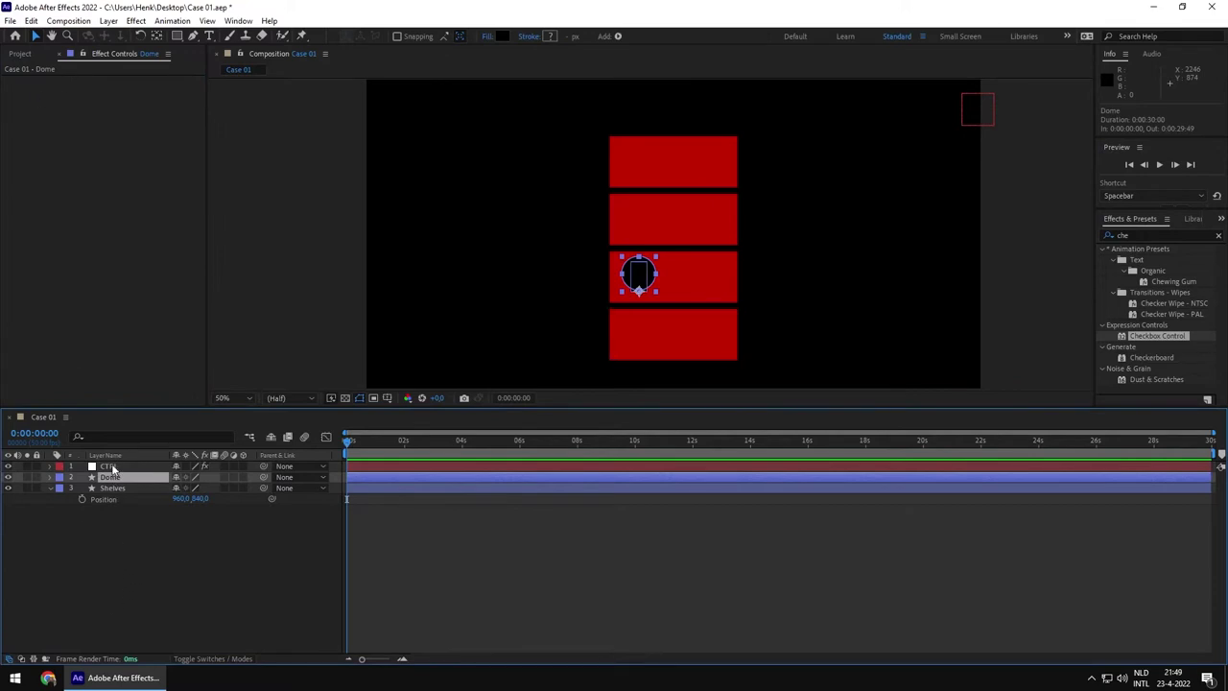
left_click(110, 466)
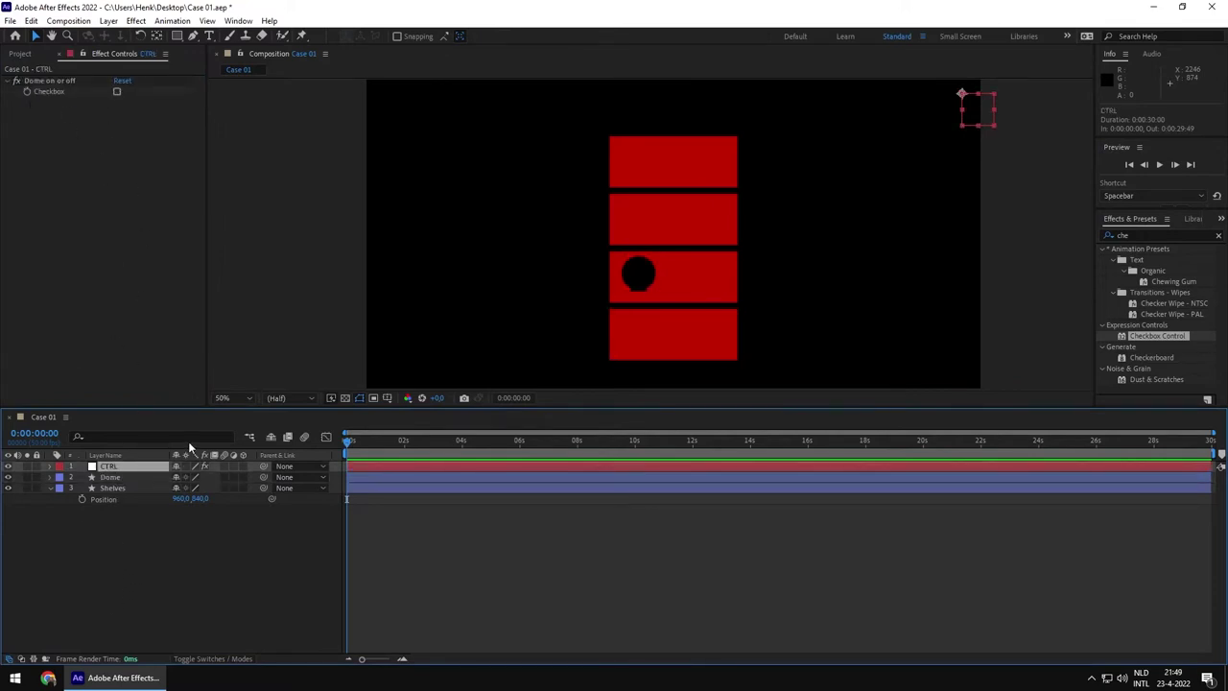
left_click(638, 274)
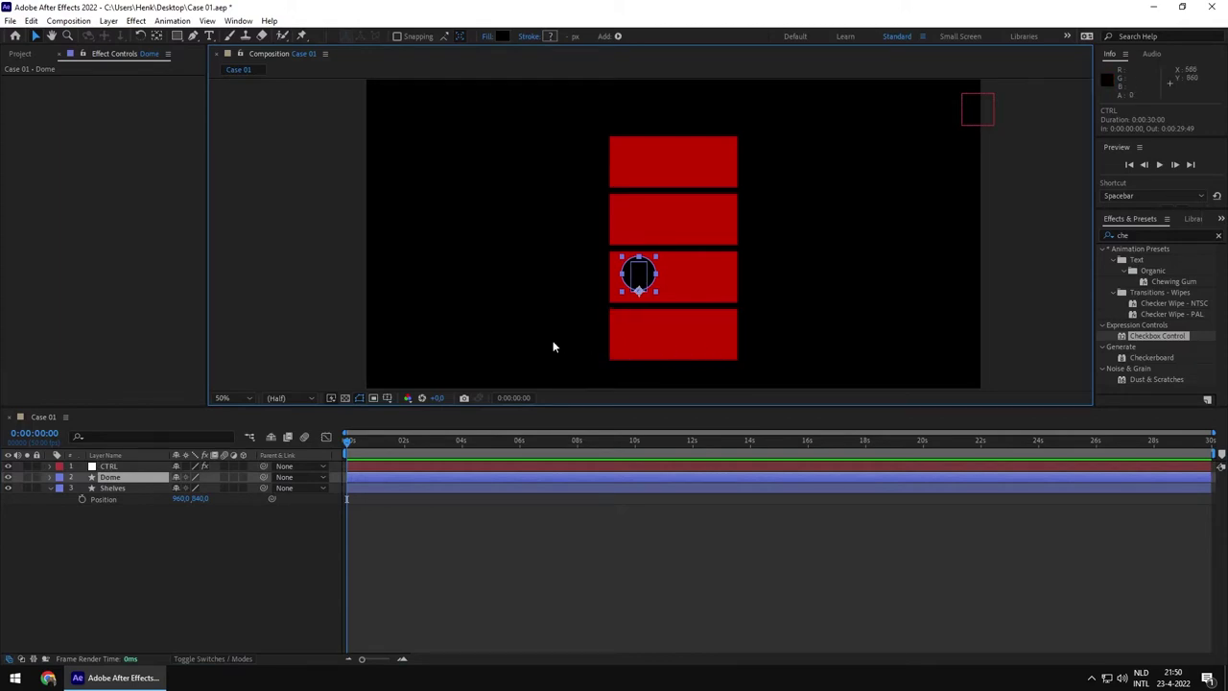
Apply a Slider Control to the CTRL null and rename it 'Dome x pos'.
left_click(1151, 235)
type("slider")
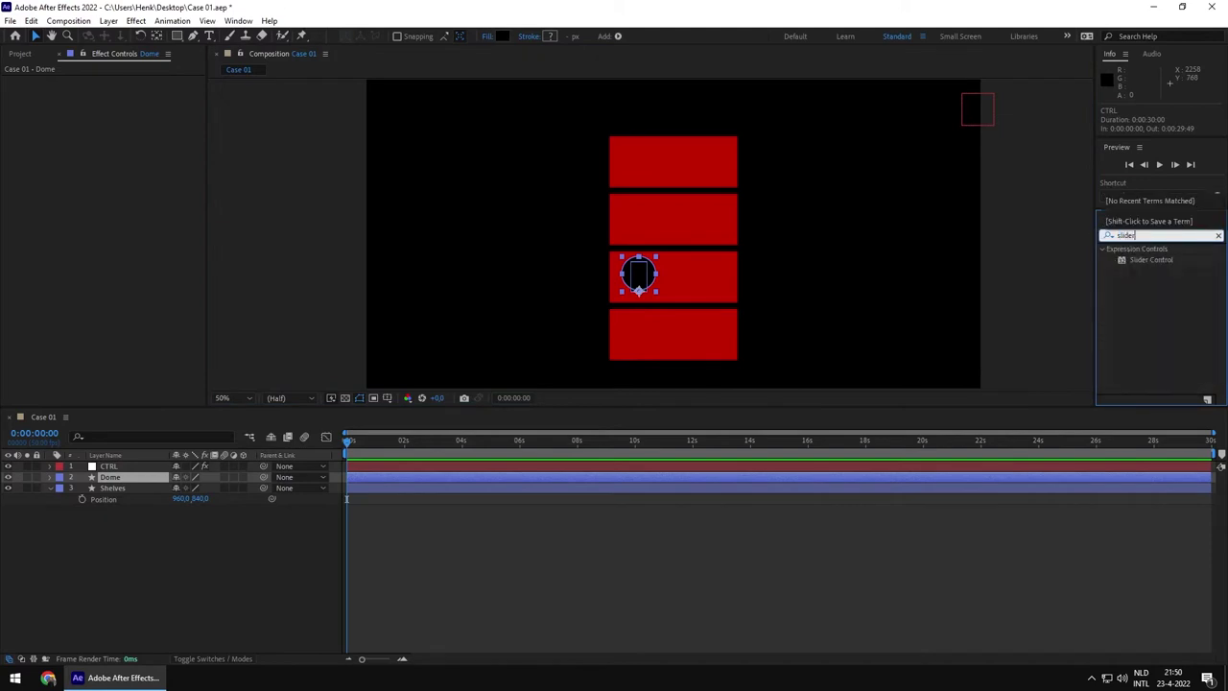
left_click_drag(1151, 260, 113, 466)
left_click(55, 102)
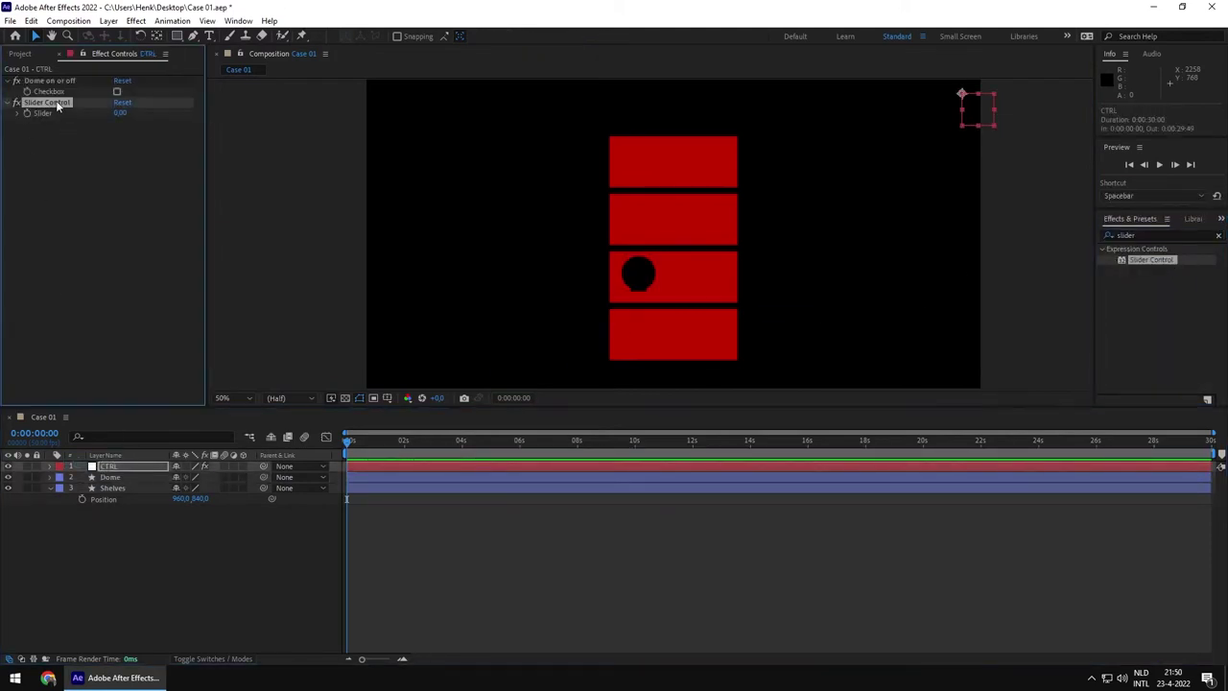
key("Return")
type("Dome x")
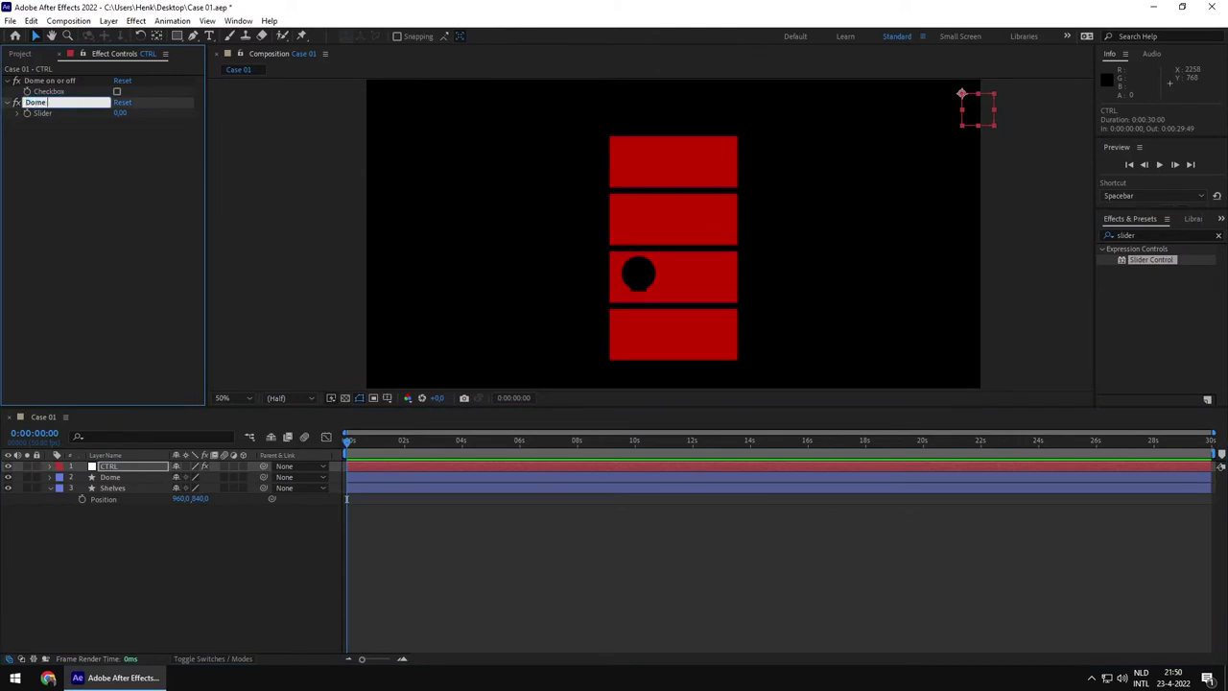
type(" pos")
key("Return")
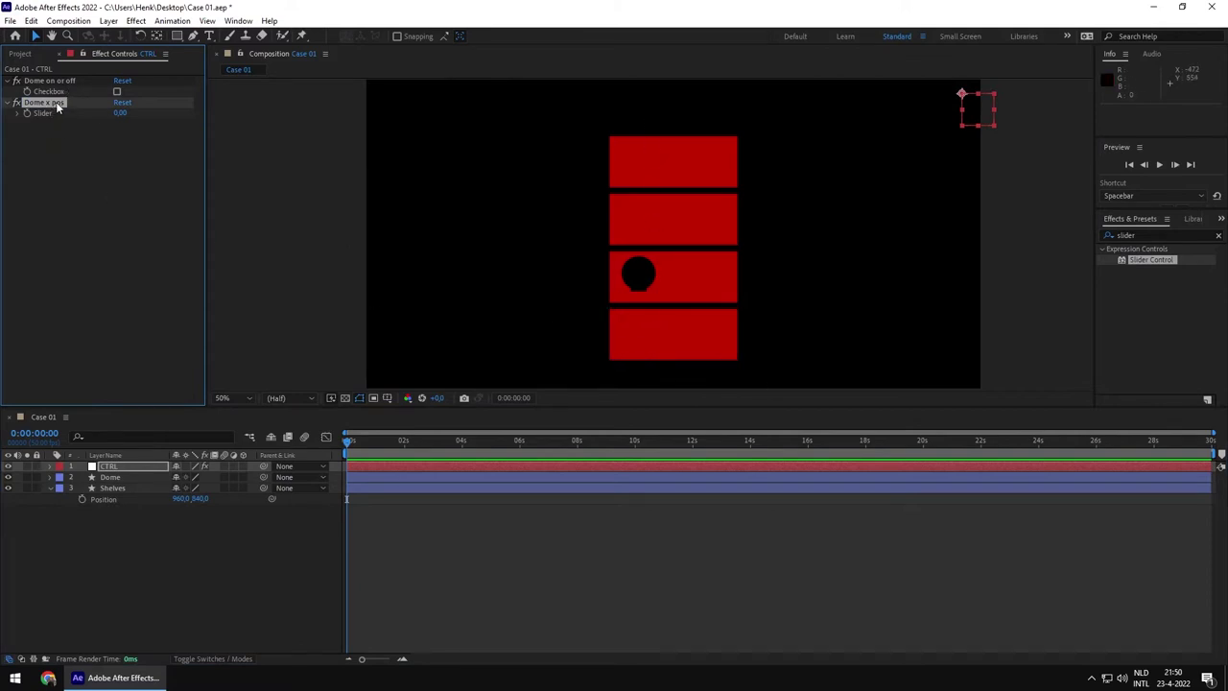
Duplicate the Dome x pos slider and rename the copy 'Dome y pos'.
key("ctrl+d")
key("Return")
key("End")
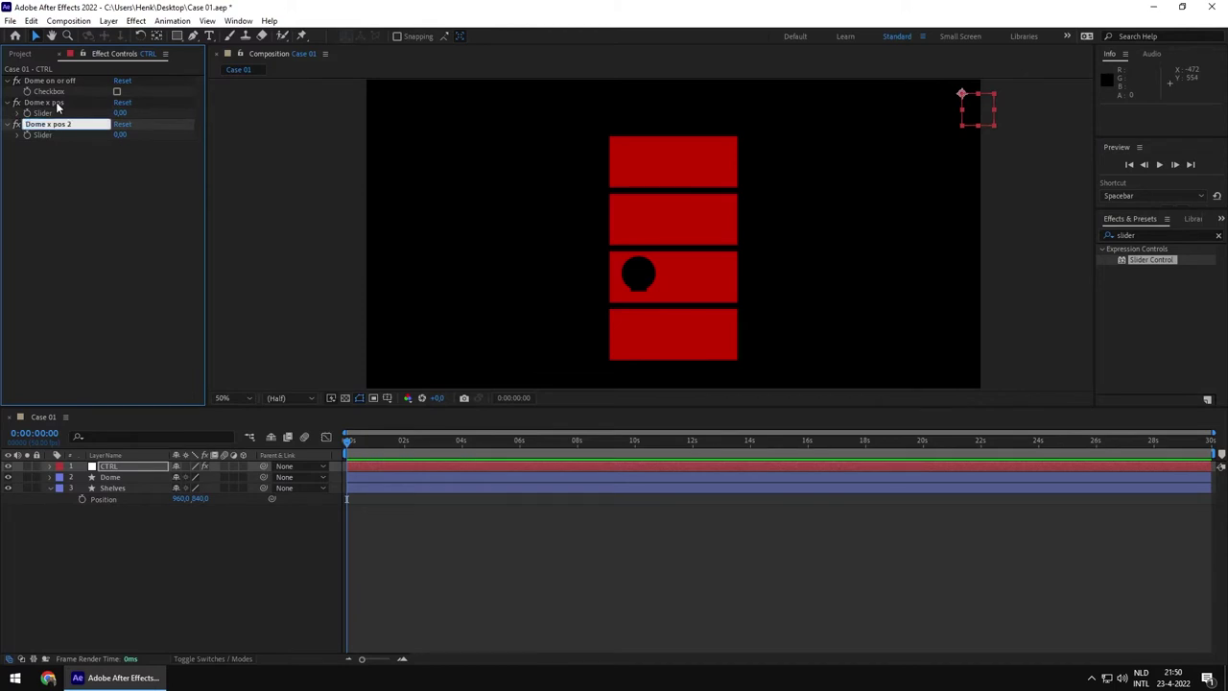
key("BackSpace")
key("BackSpace")
type("y")
key("Return")
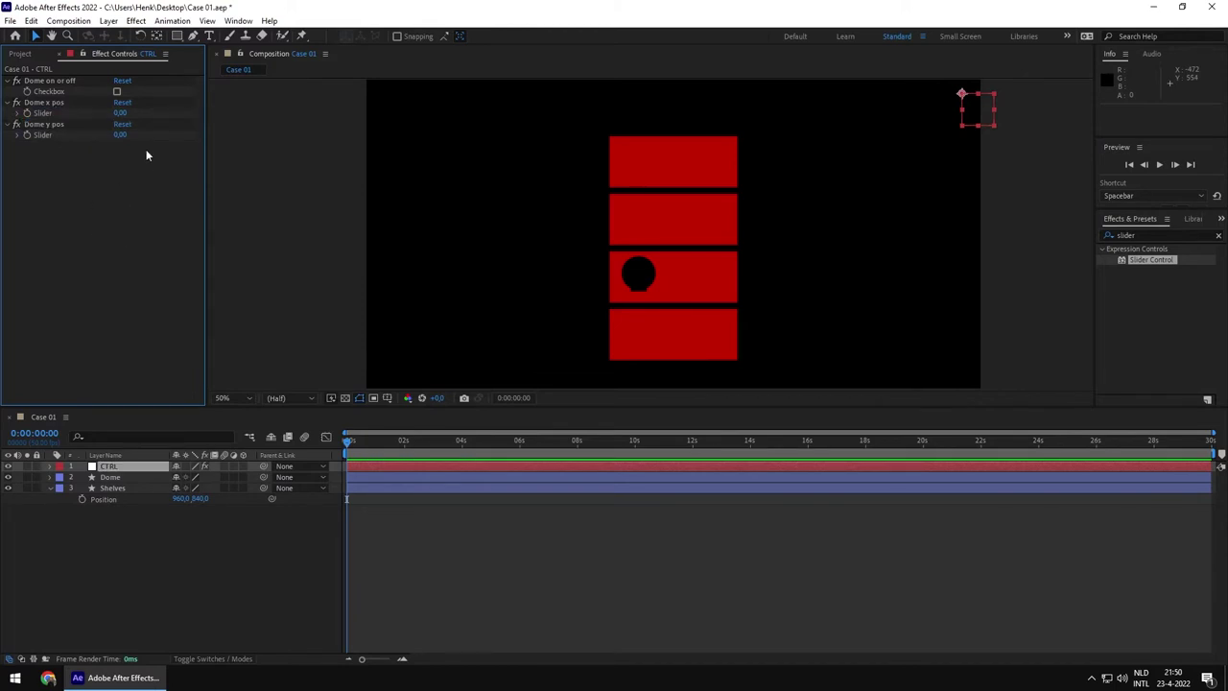
left_click(49, 124)
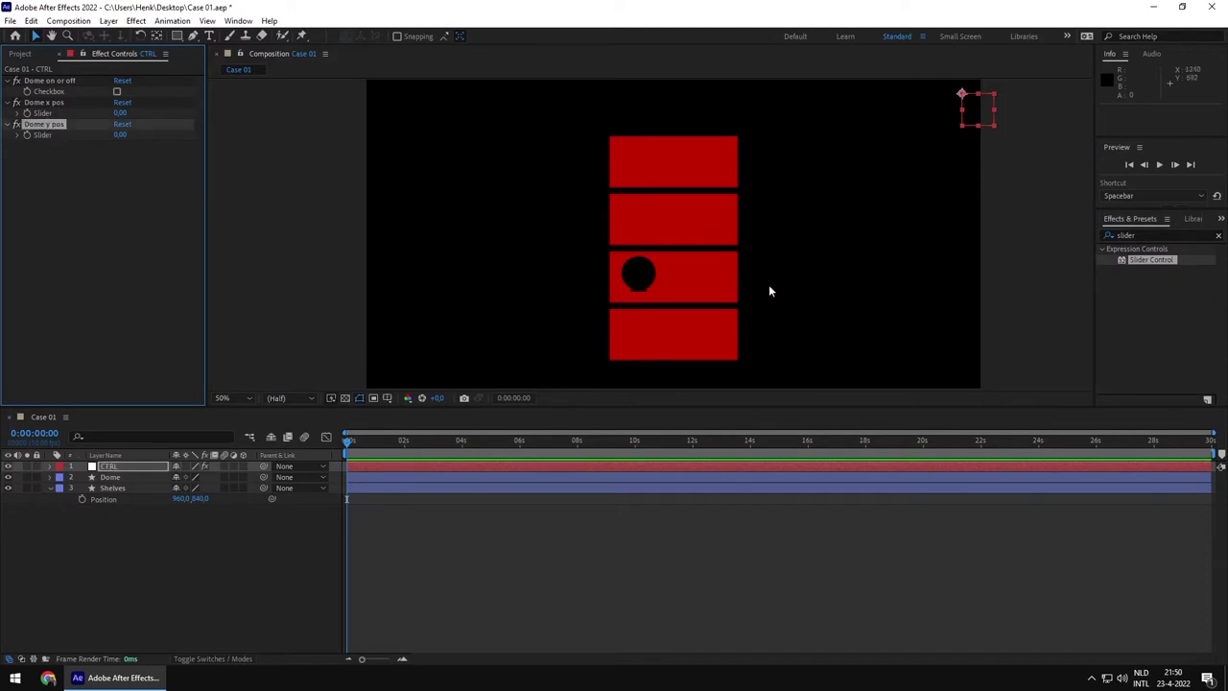
left_click(639, 280)
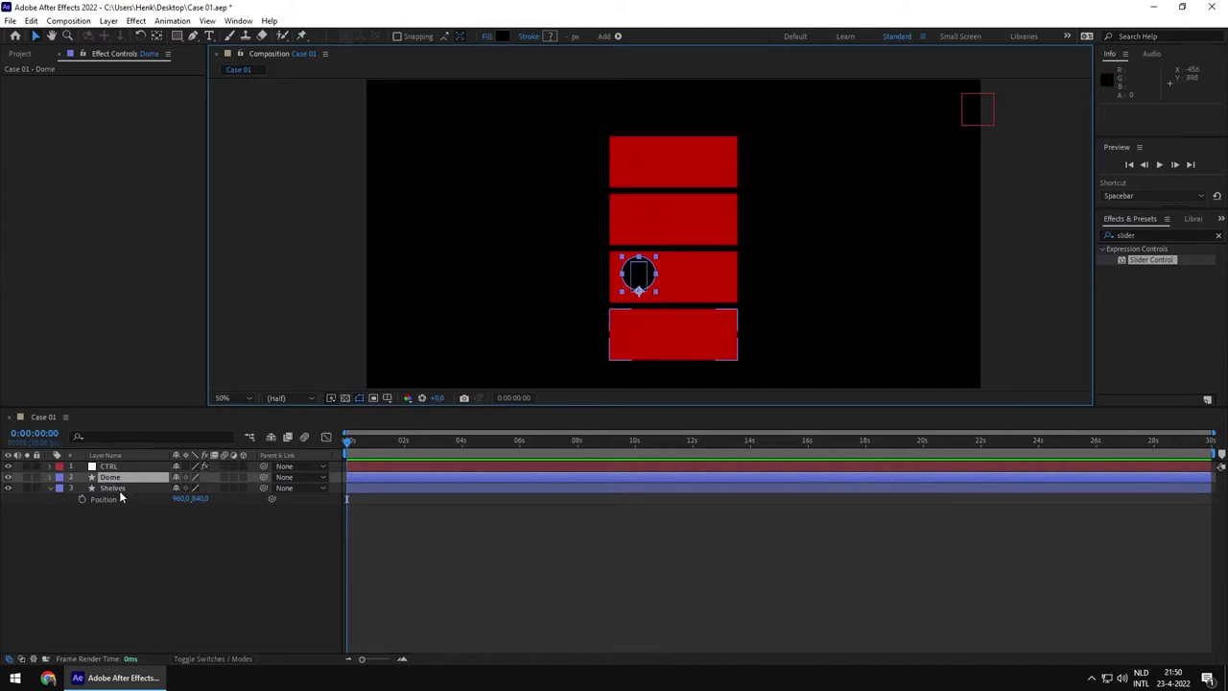
Enter 1 as the CTRL null's Dome y pos slider value, leaving Dome x pos at 0.
left_click(109, 466)
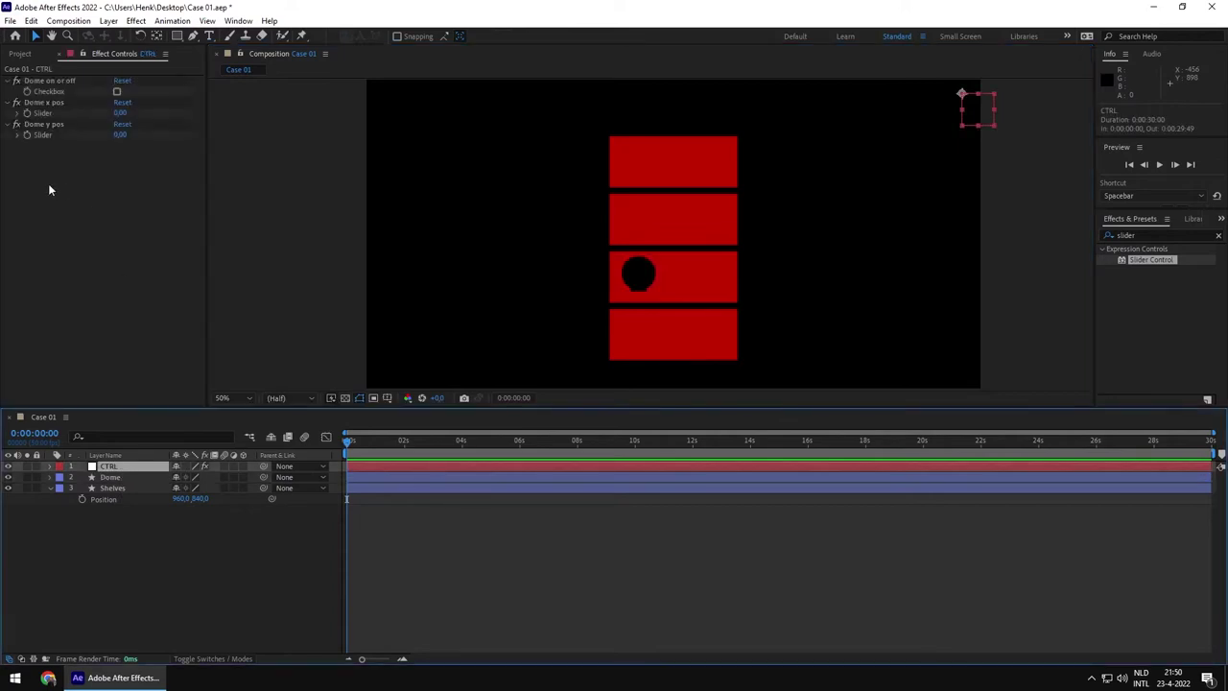
left_click(119, 136)
type("1")
key("Return")
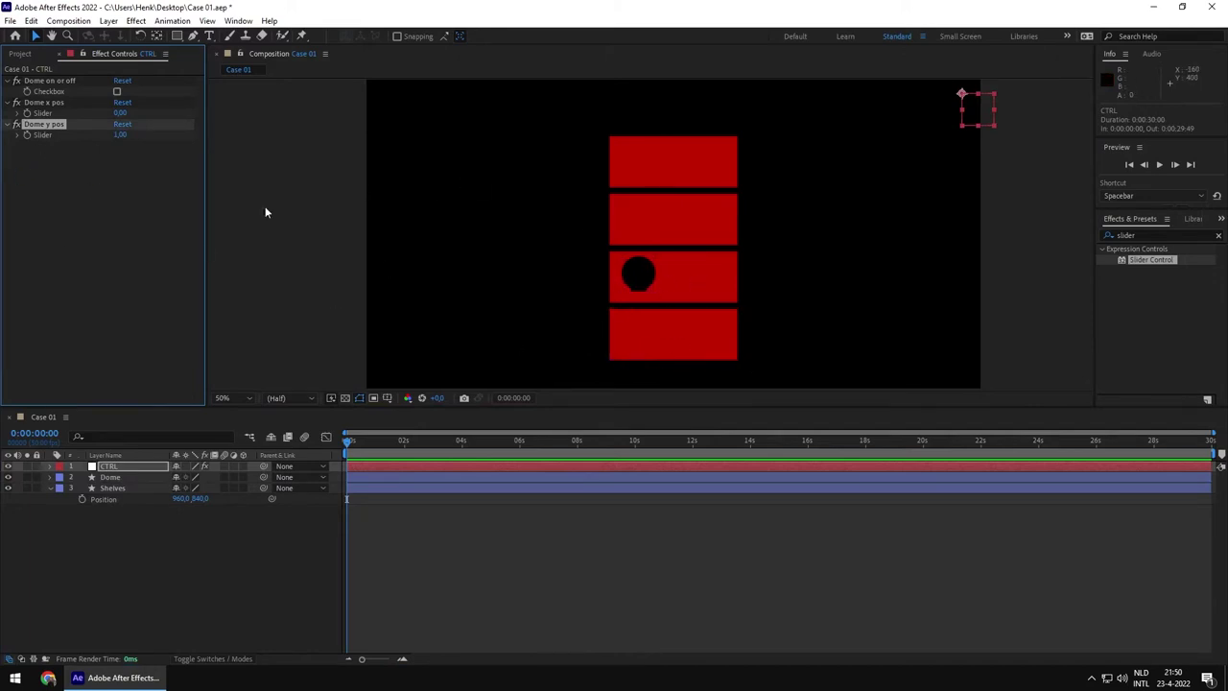
left_click(75, 279)
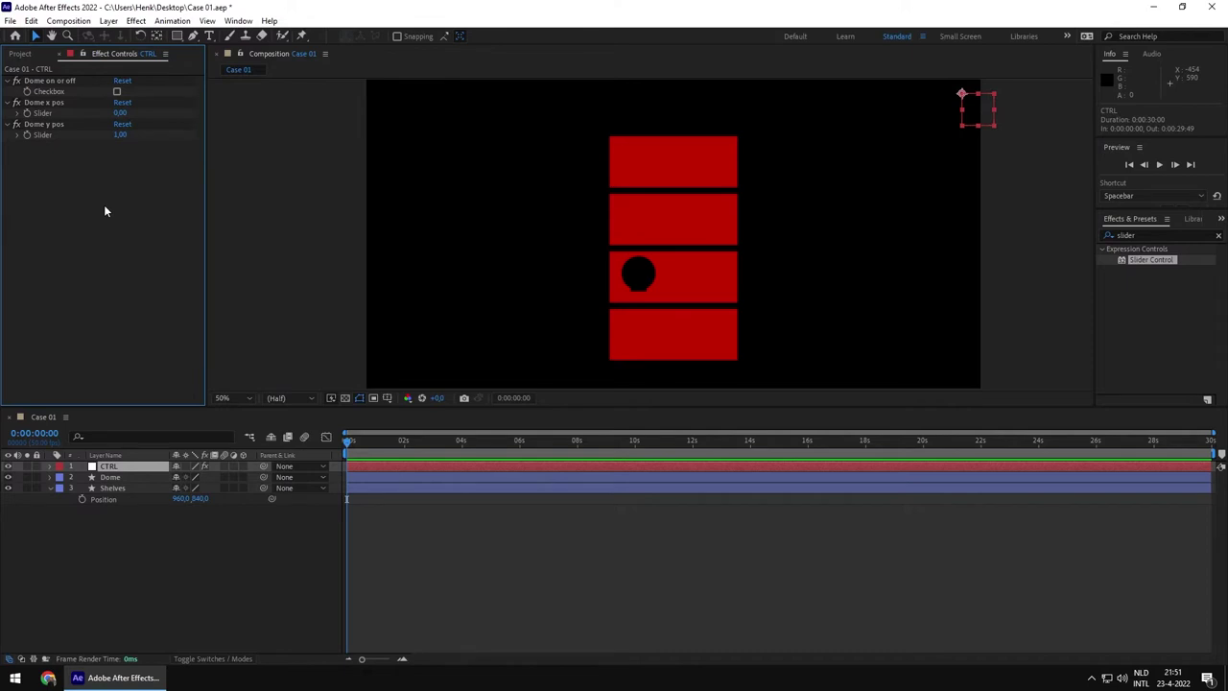
left_click(61, 125)
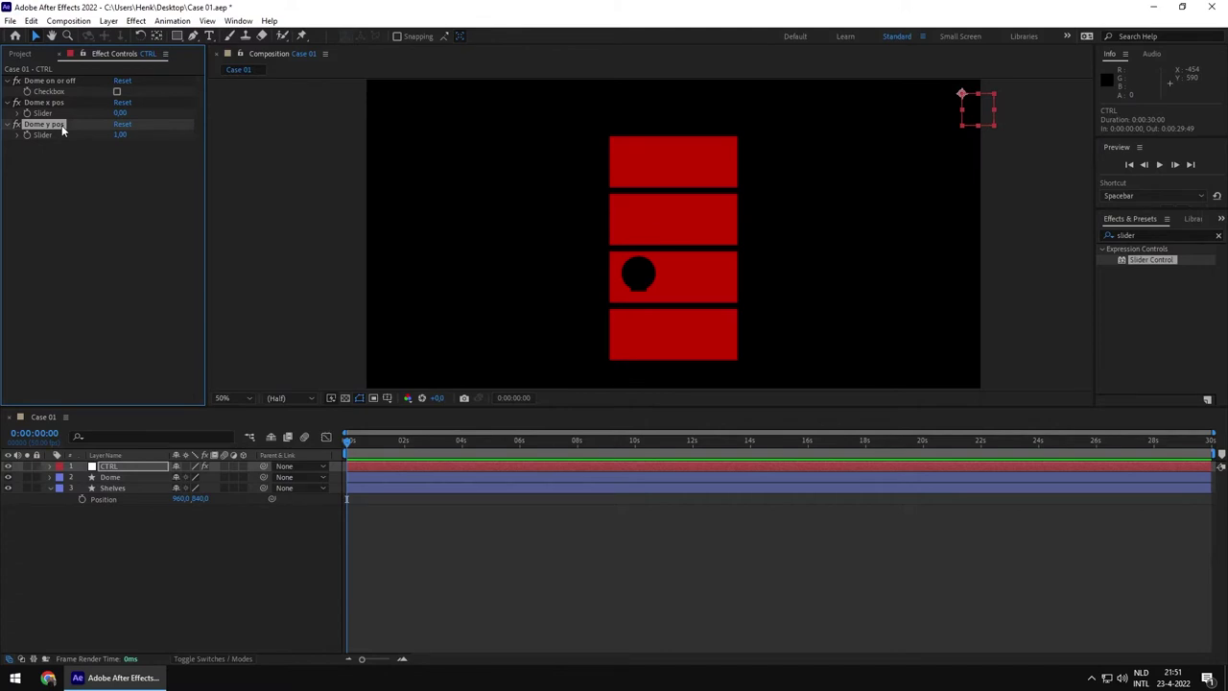
left_click(120, 134)
left_click(70, 188)
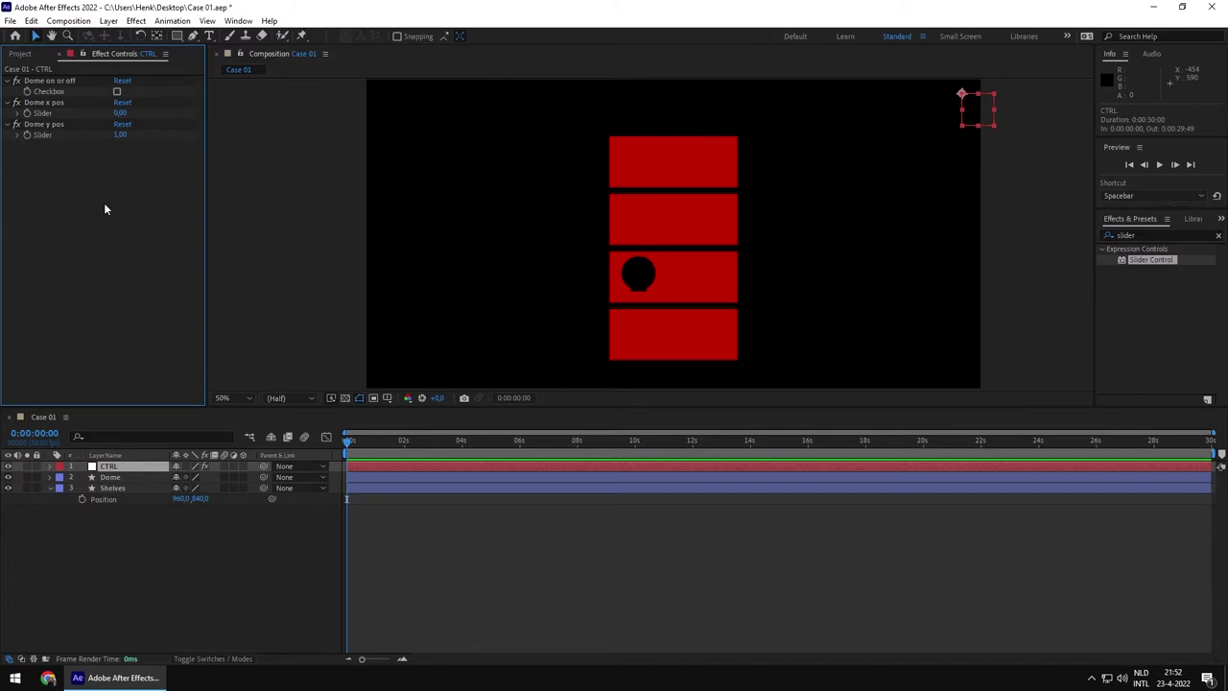
Delete the checkbox and both slider effects from the CTRL null.
left_click(65, 82)
left_click(53, 124, "shift")
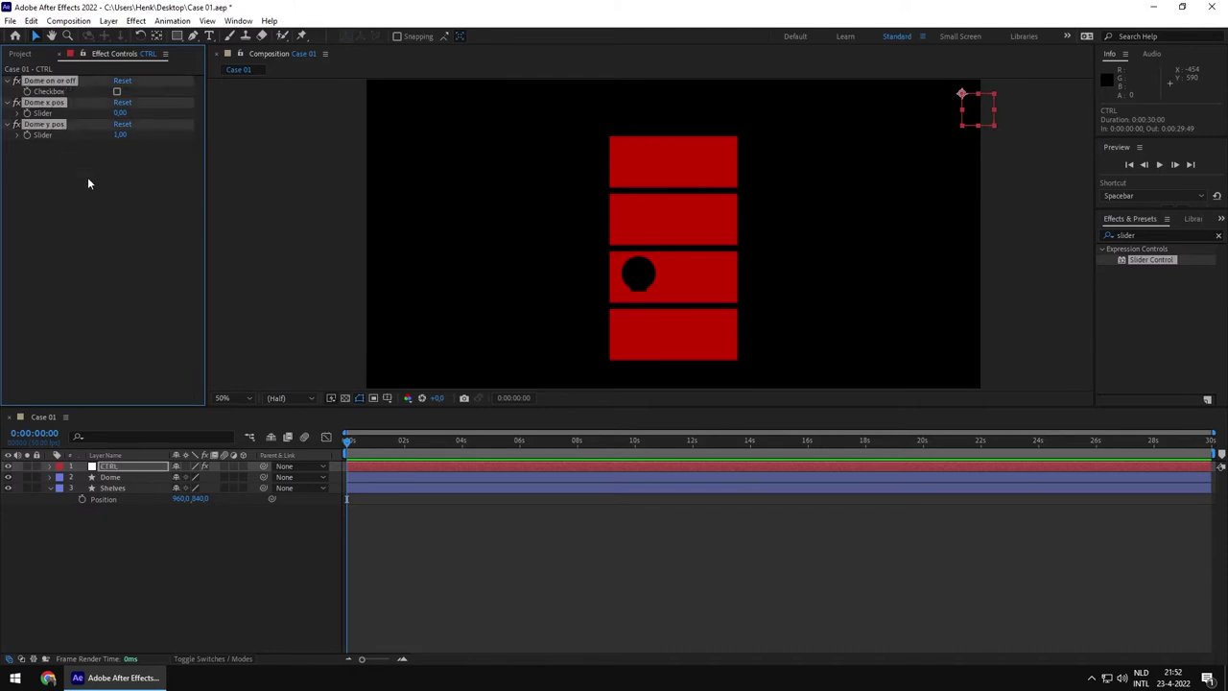
key("Delete")
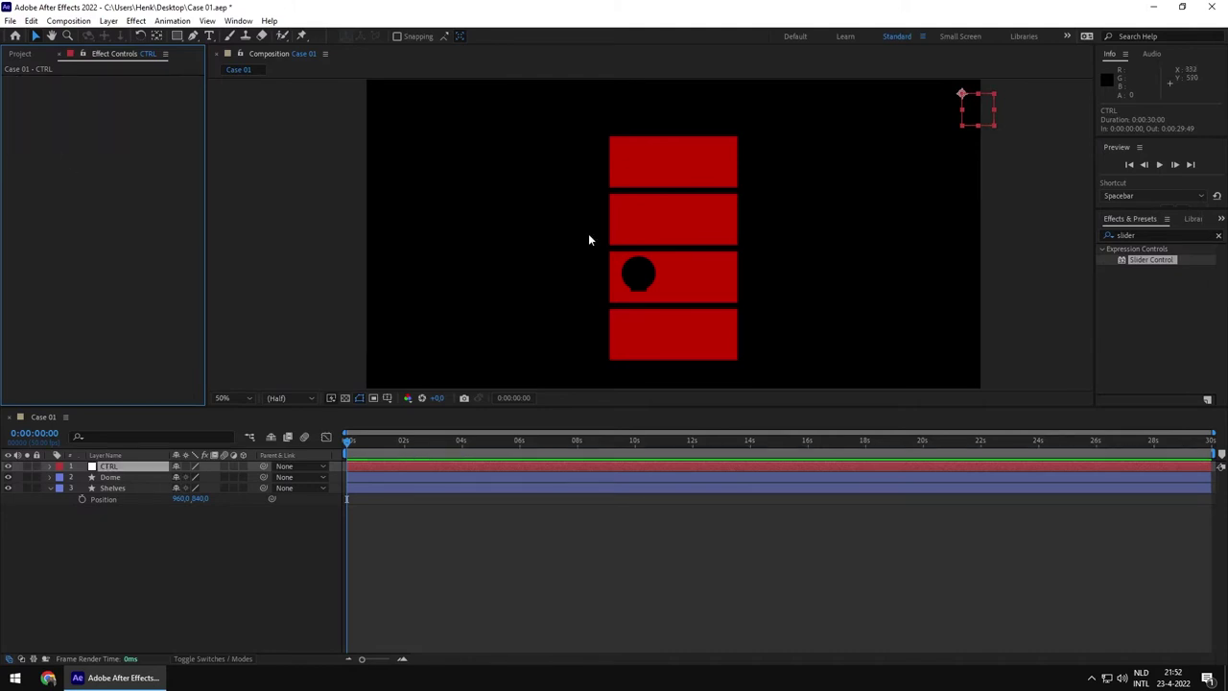
Search the effects list for 'control' and apply Angle Control to the CTRL null.
left_click(1124, 236)
type("cro")
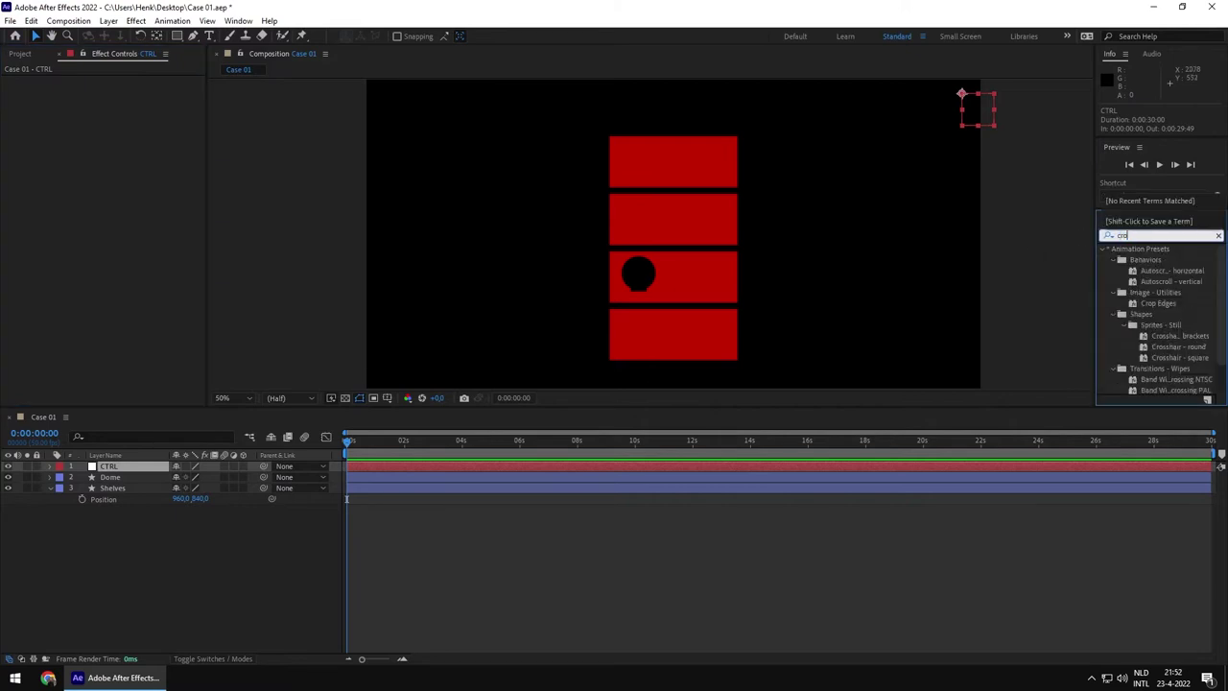
key("BackSpace")
key("BackSpace")
type("ontrol")
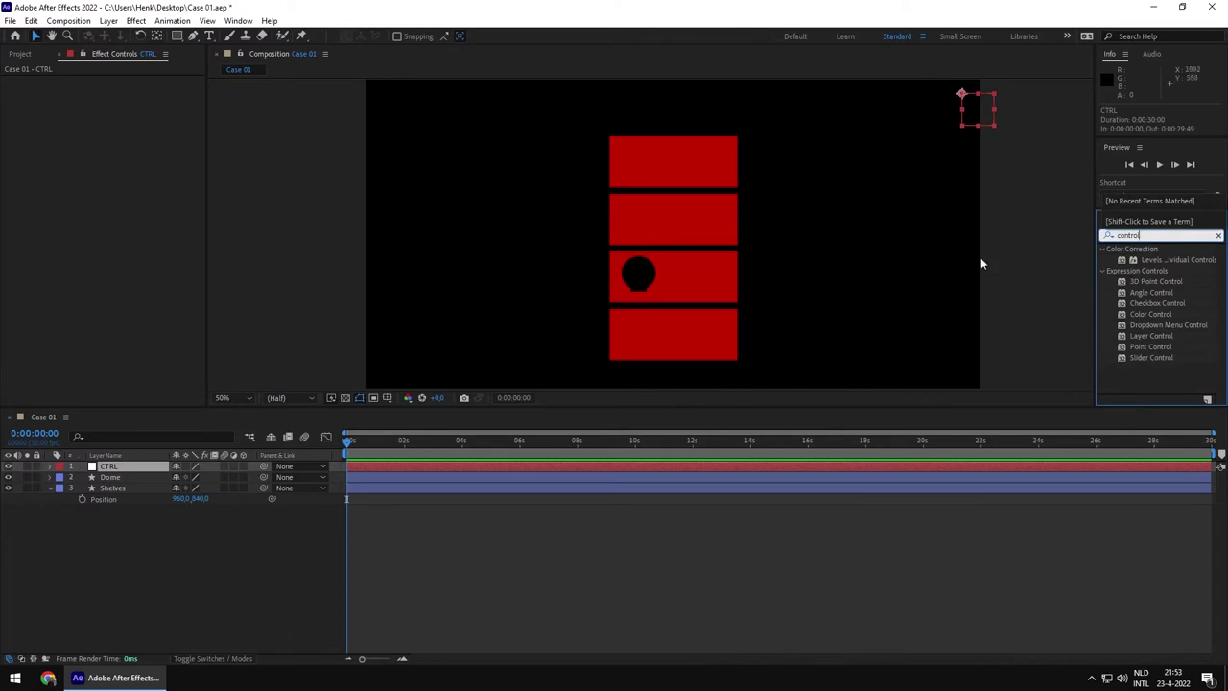
left_click(1162, 384)
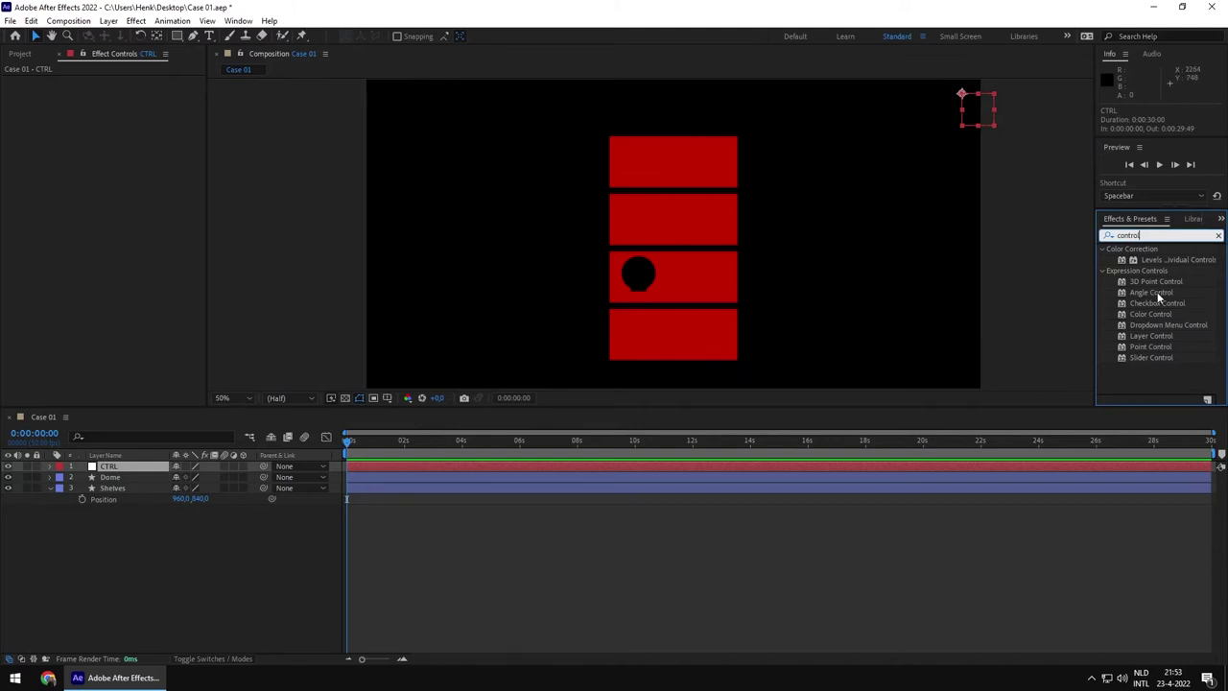
left_click_drag(1151, 292, 110, 467)
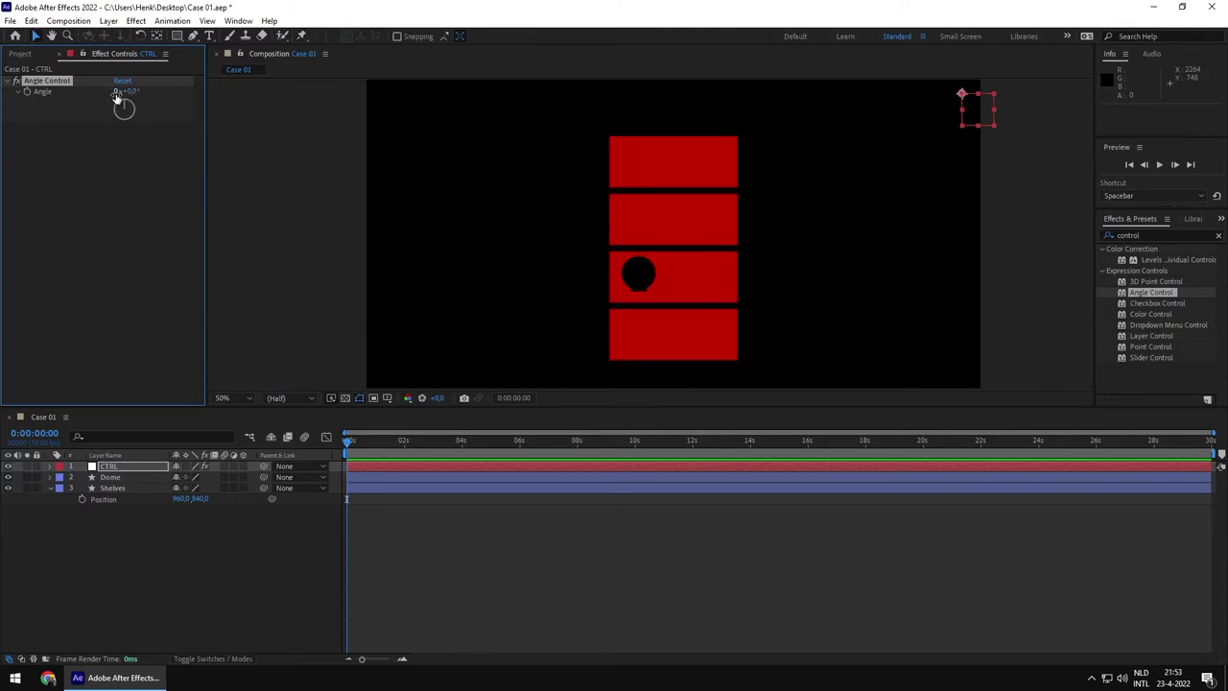
Reset the Angle Control value to 0° and rename the effect 'Dome control'.
left_click_drag(130, 95, 209, 72)
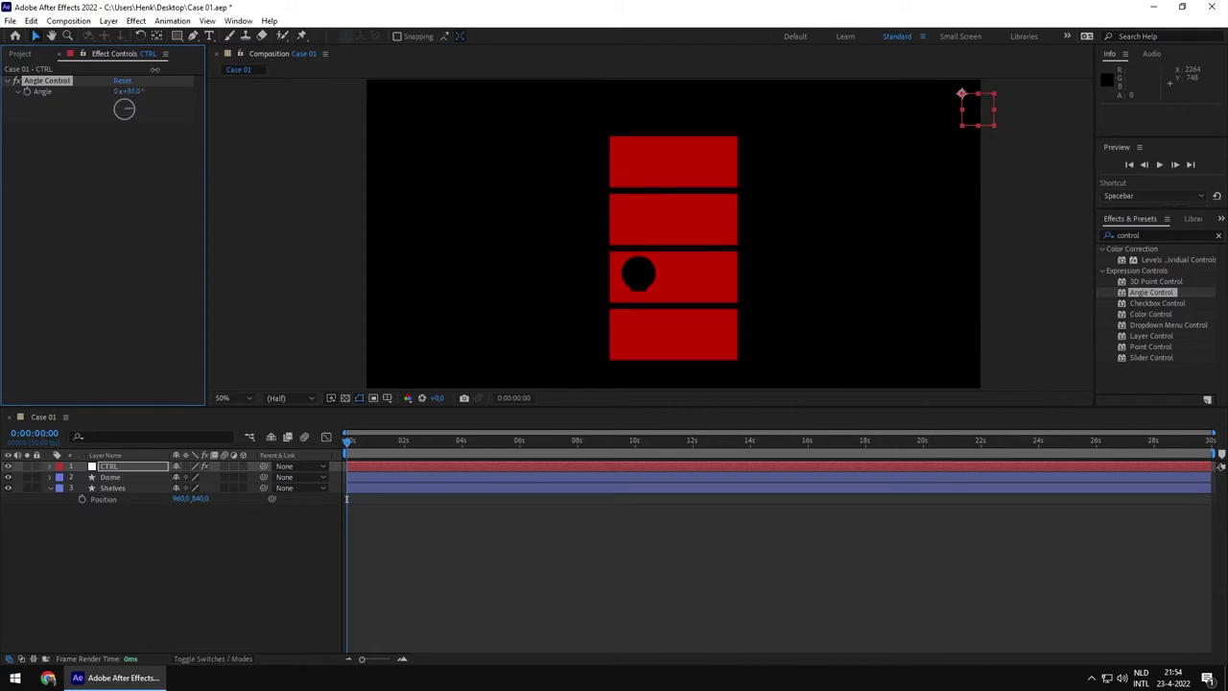
left_click(130, 91)
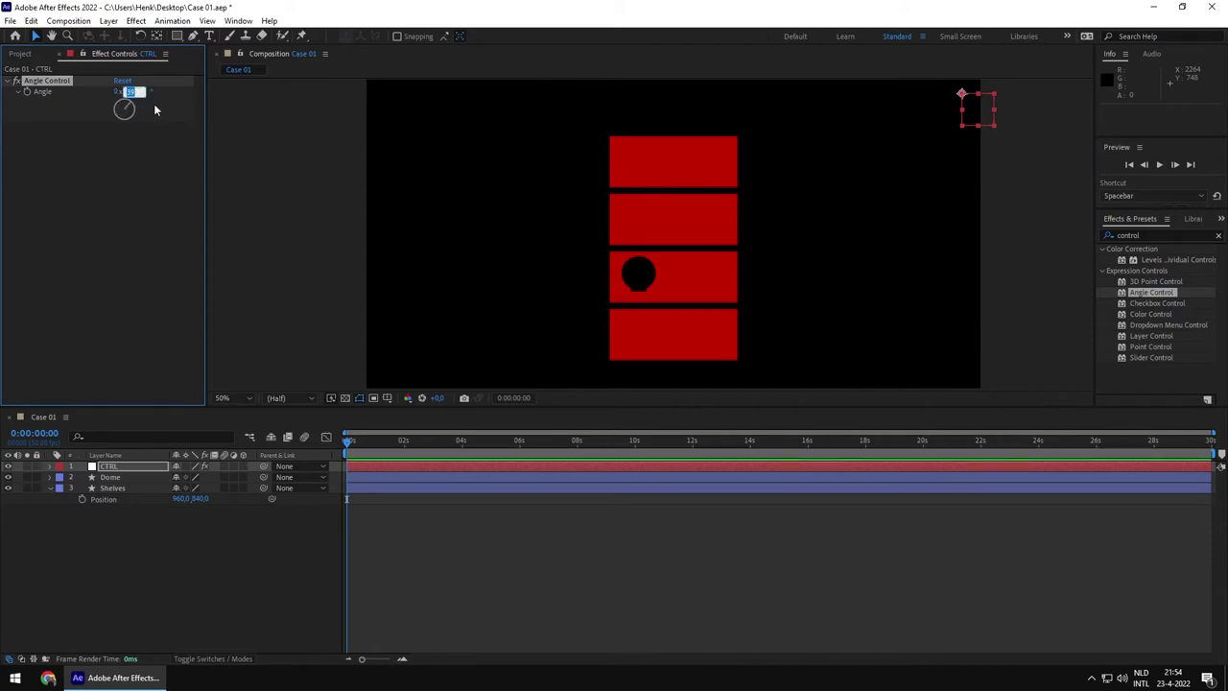
type("0")
key("Return")
key("Return")
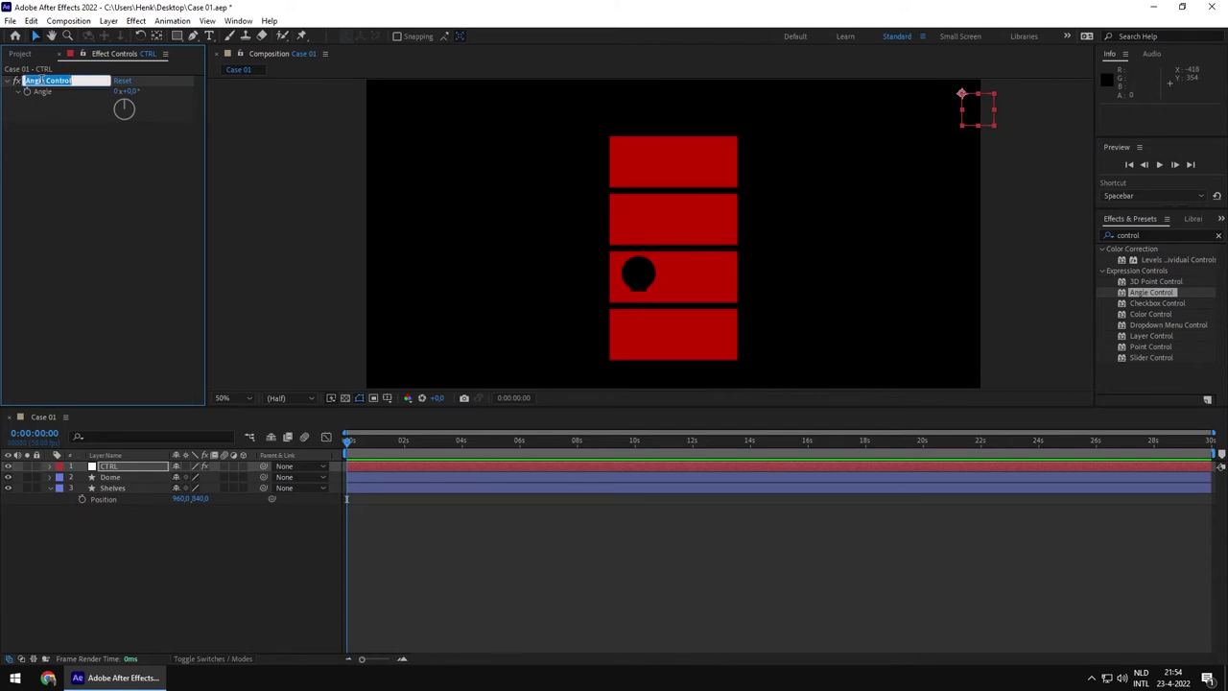
type("Dome control")
key("Return")
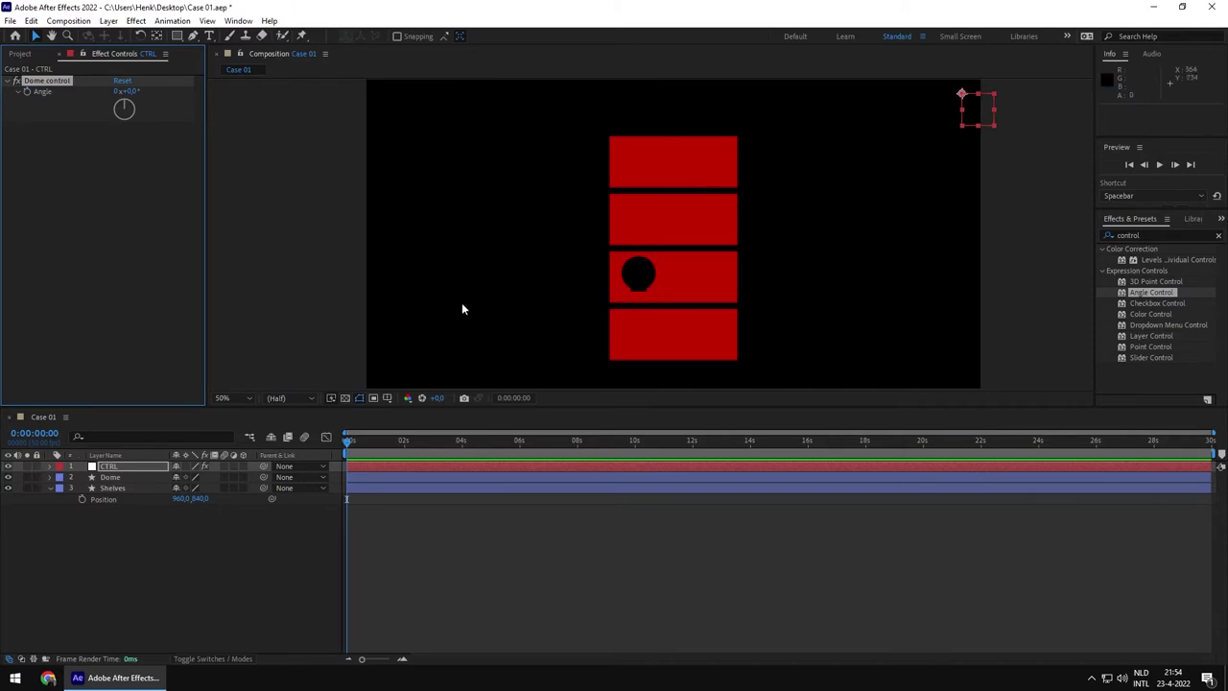
Reveal the Dome layer's Opacity property and add an expression to it.
left_click(110, 477)
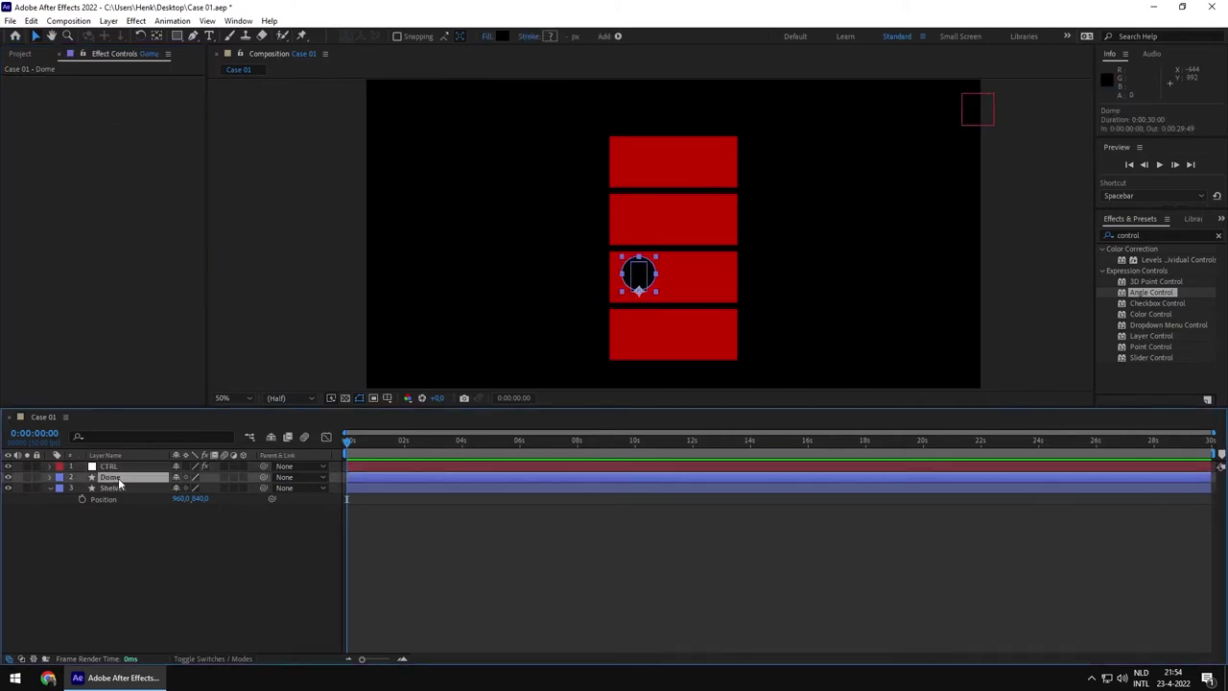
key("t")
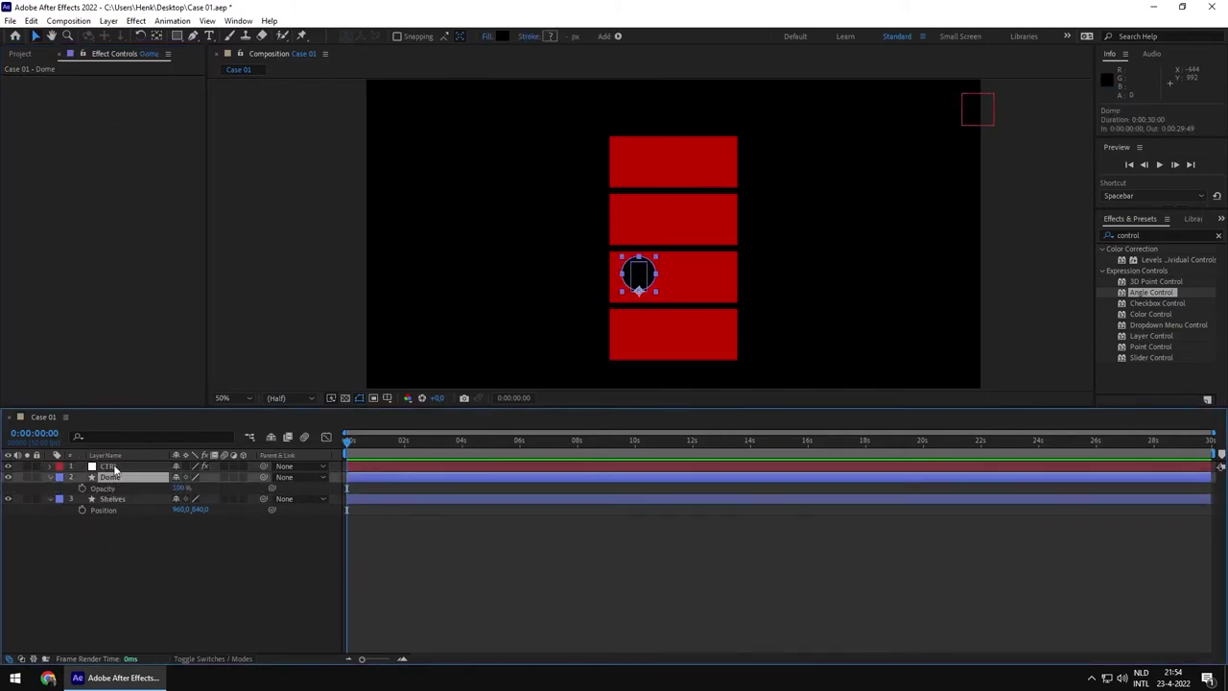
left_click(112, 468)
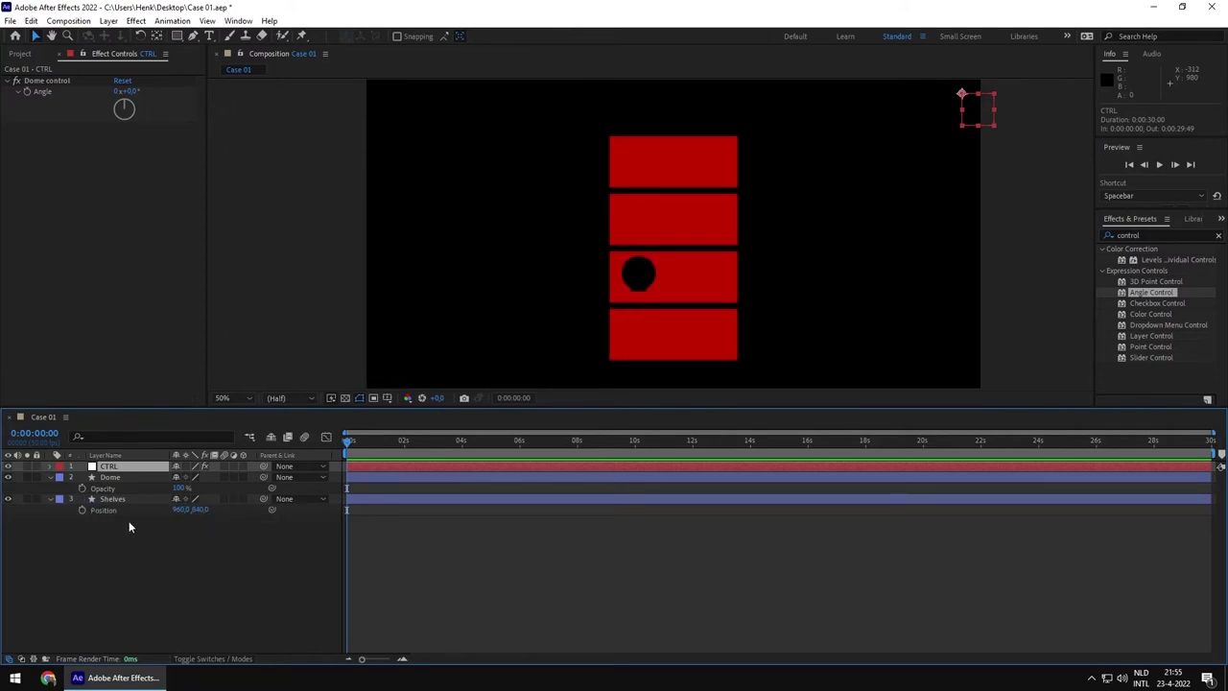
left_click(112, 500)
left_click(151, 556)
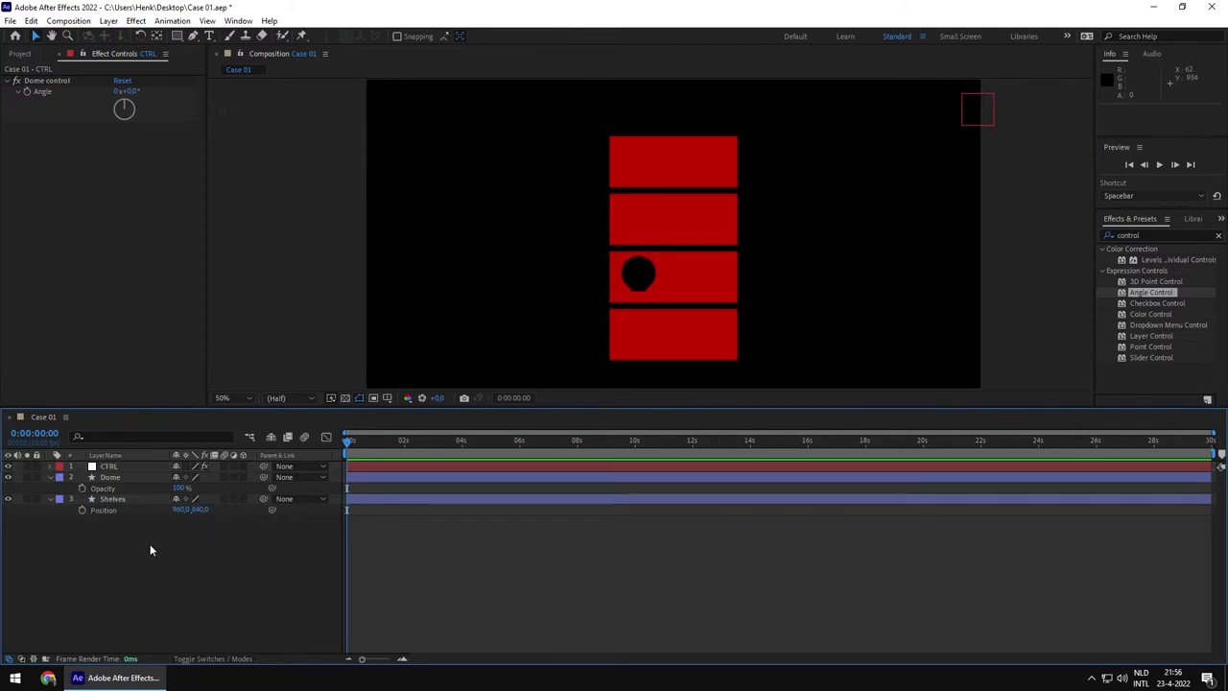
left_click(84, 489)
left_click(82, 489, "alt")
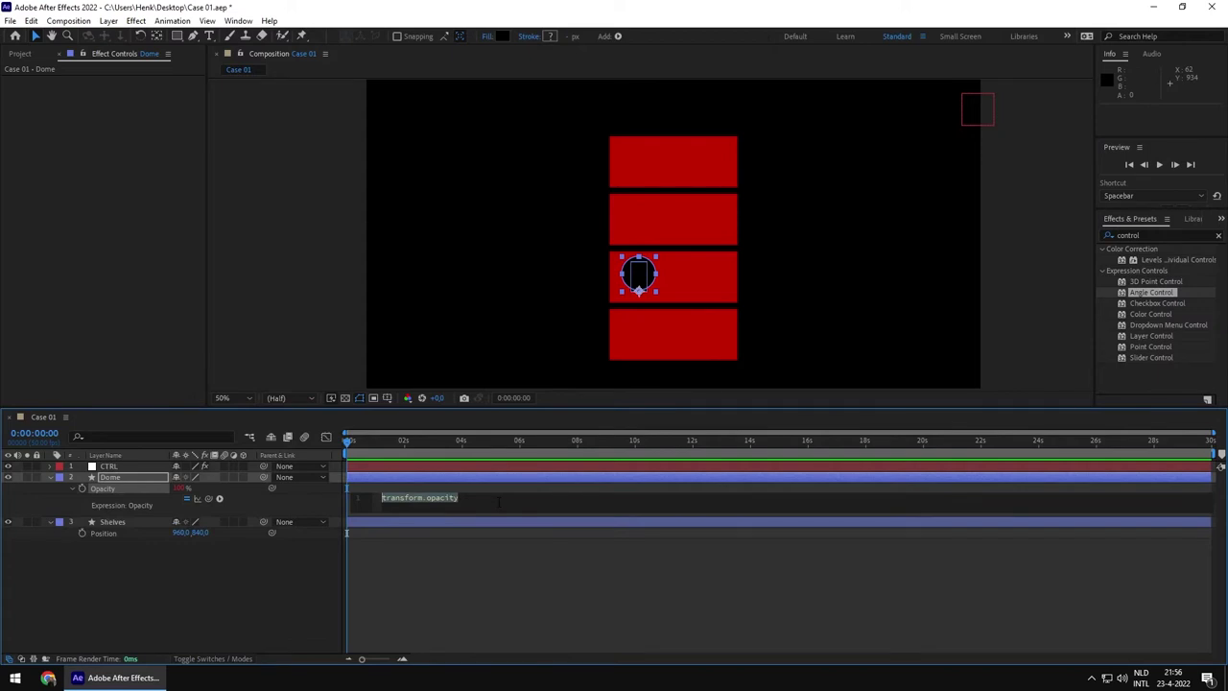
Start the Opacity expression with 'angle =' pick-whipped to CTRL's Dome control Angle.
type("angle")
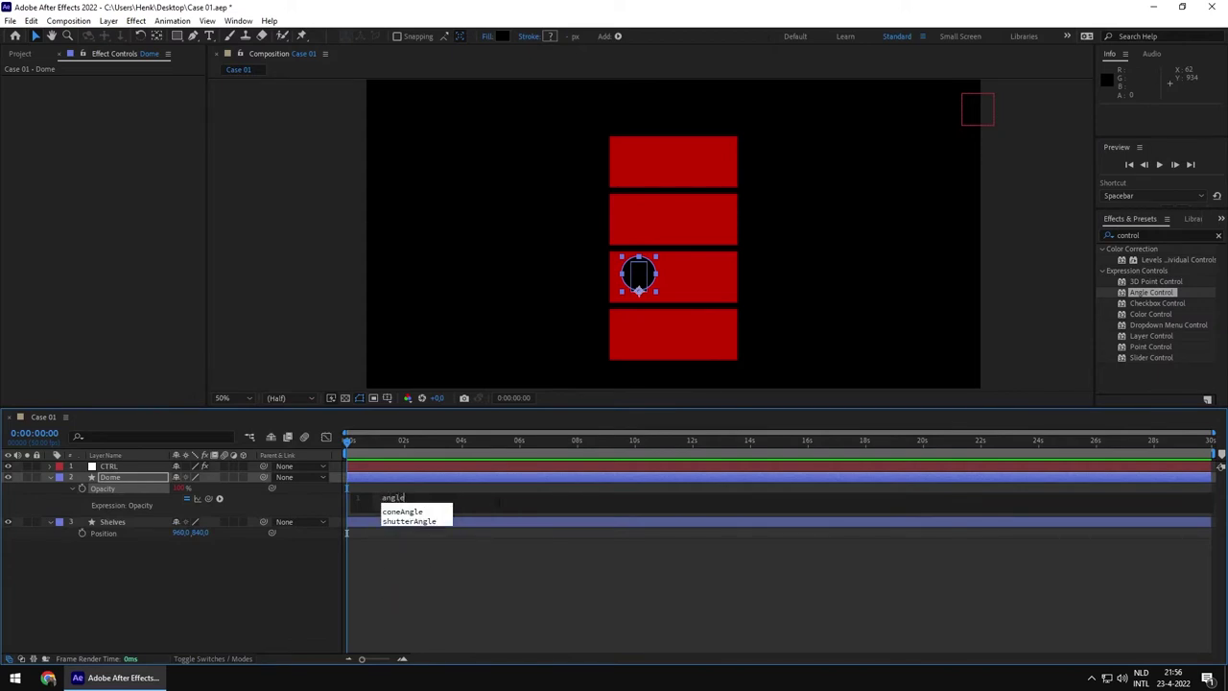
type(" =")
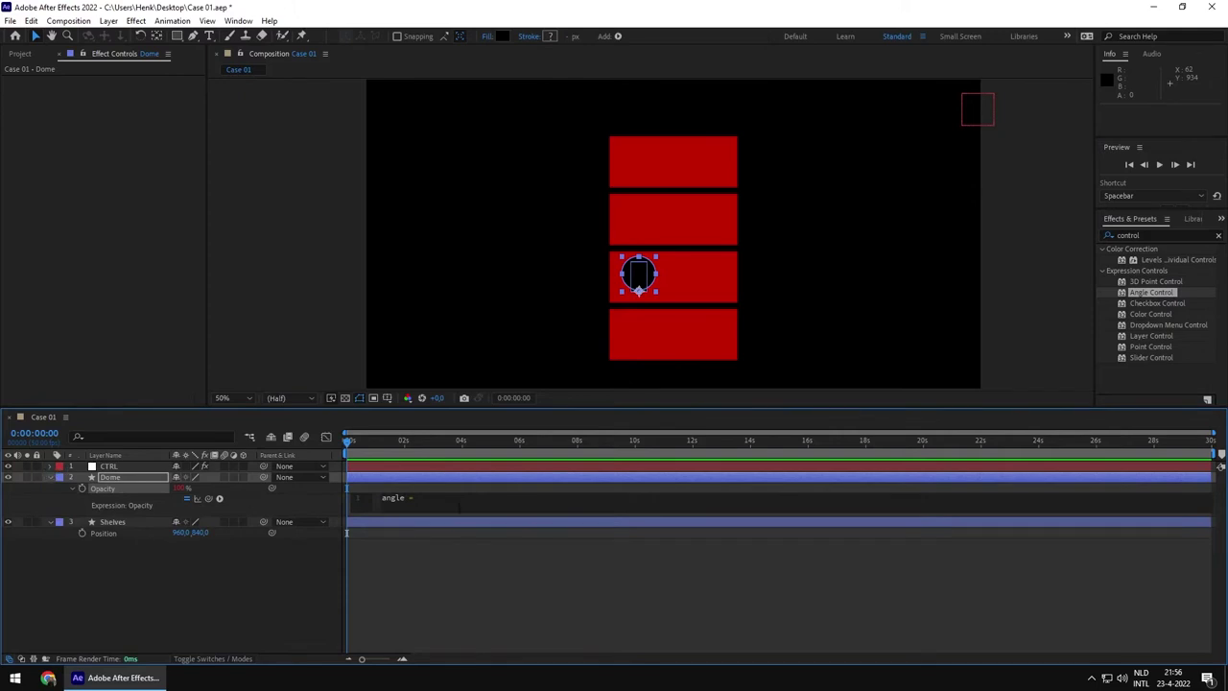
left_click(110, 467)
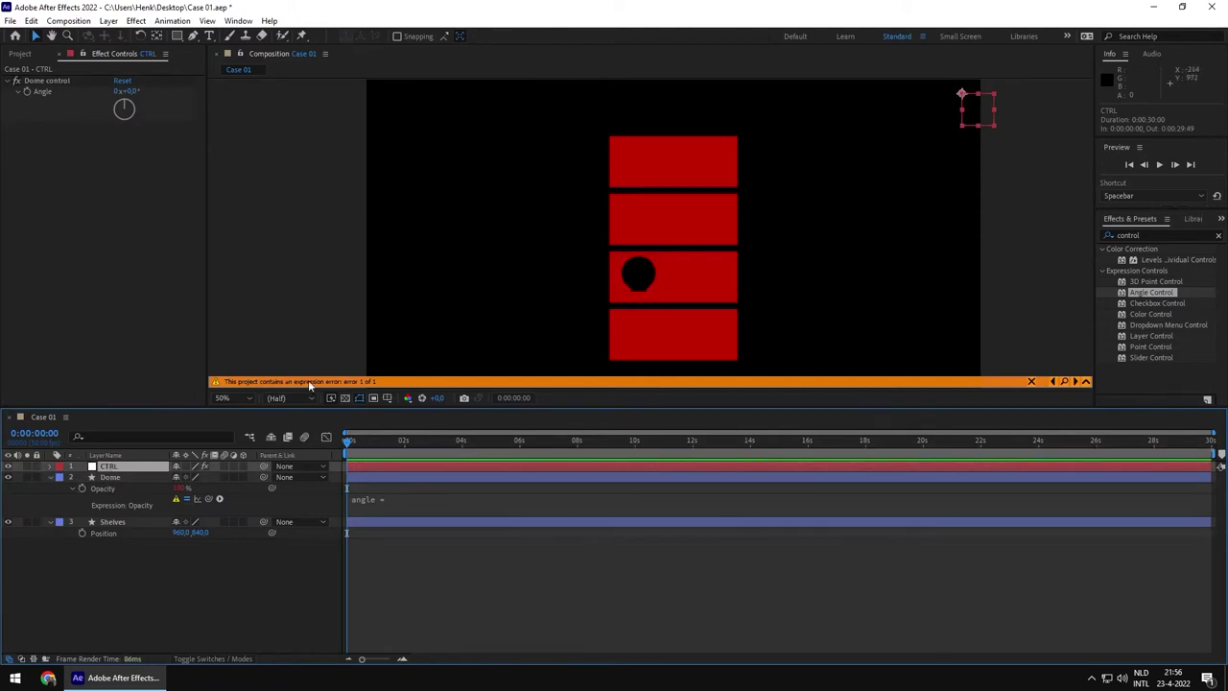
left_click(369, 503)
left_click(403, 502)
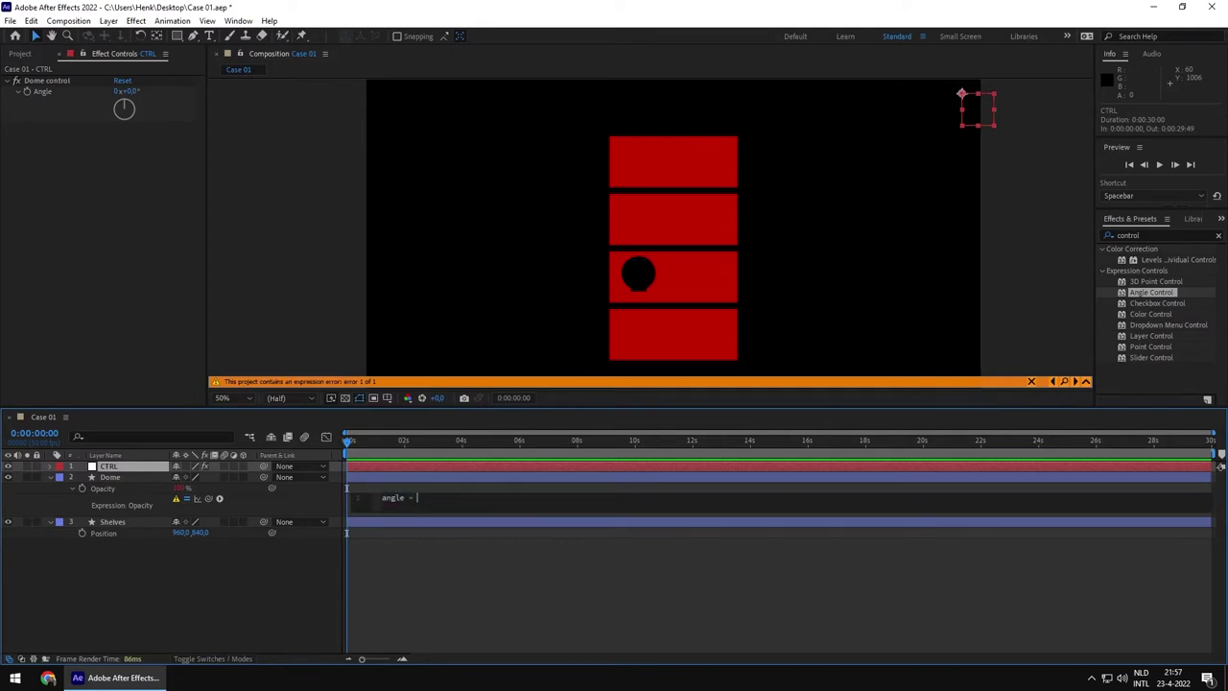
left_click_drag(211, 500, 76, 89)
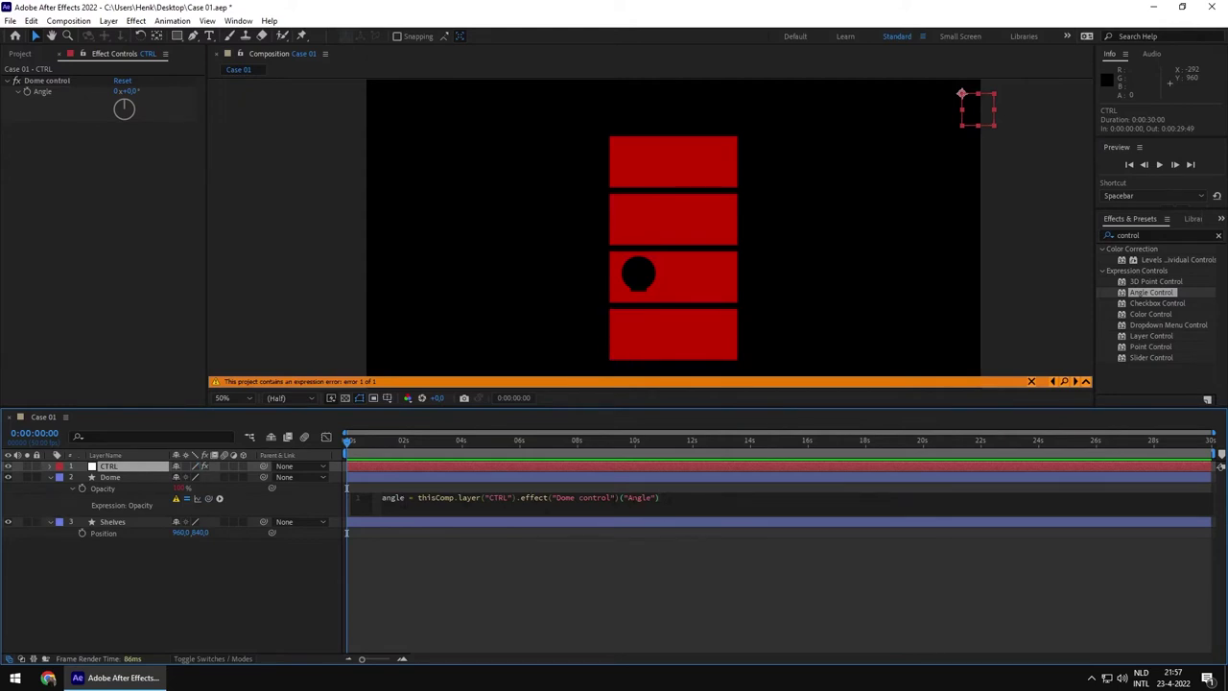
type(";")
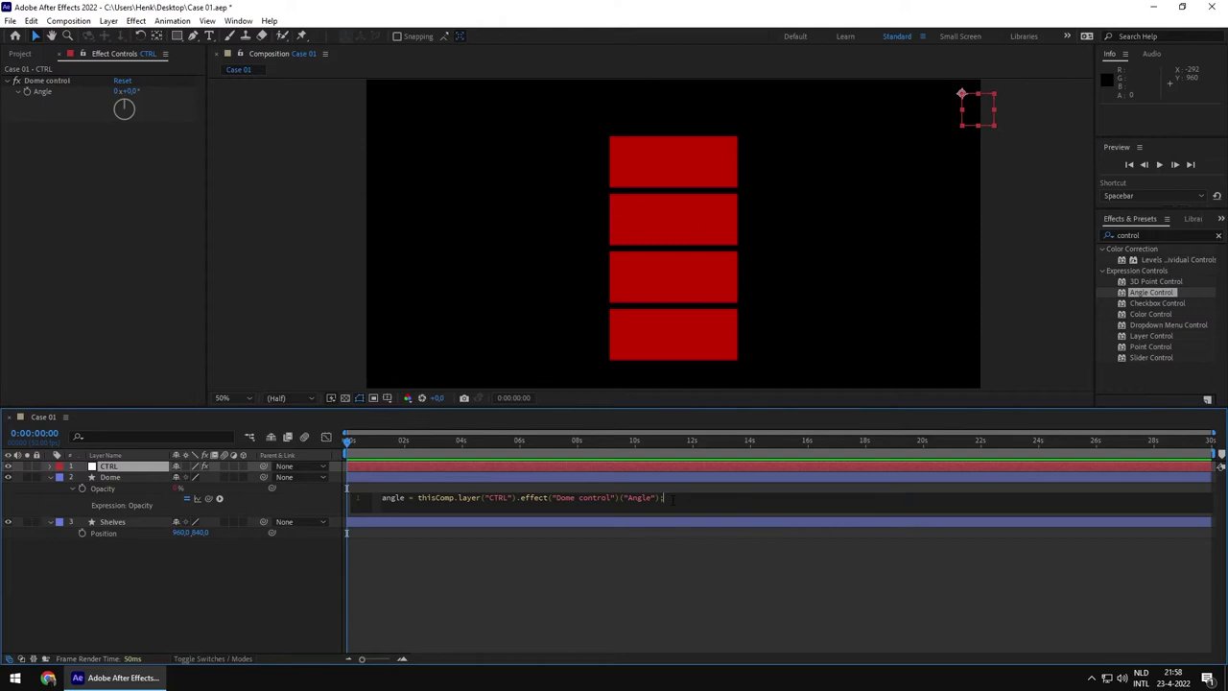
key("Return")
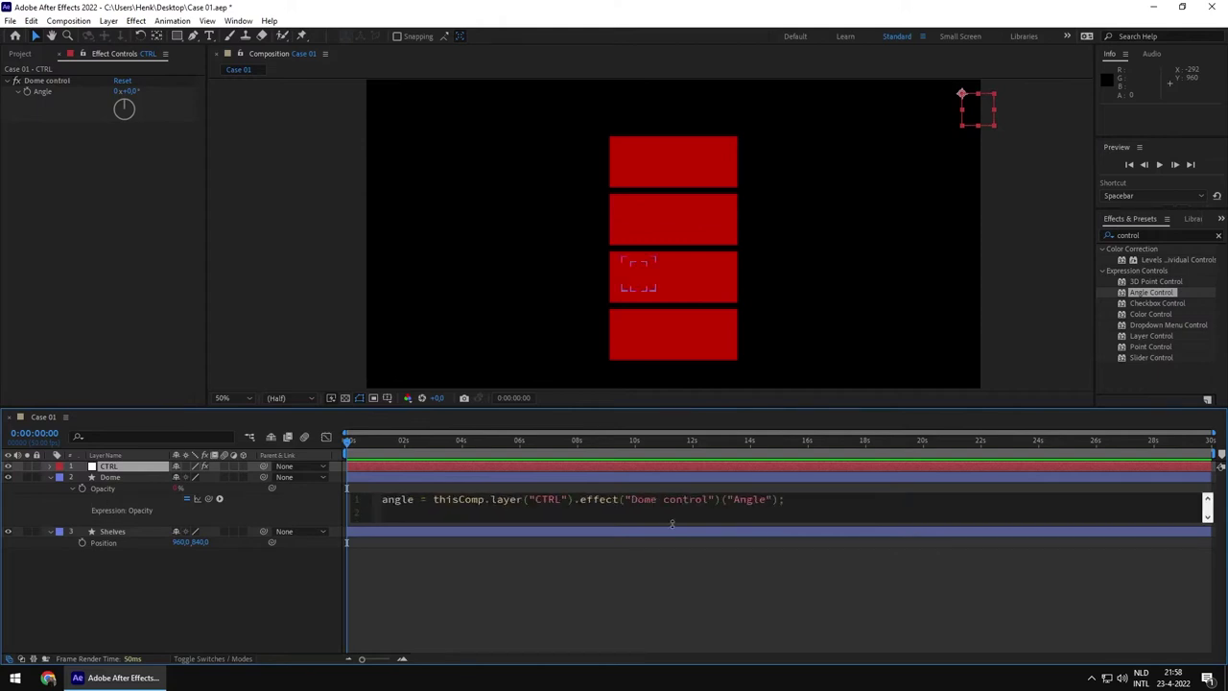
left_click(679, 588)
Add 'if (angle == 0) {0} else {100}' so the dome shows only at nonzero angles.
left_click(412, 519)
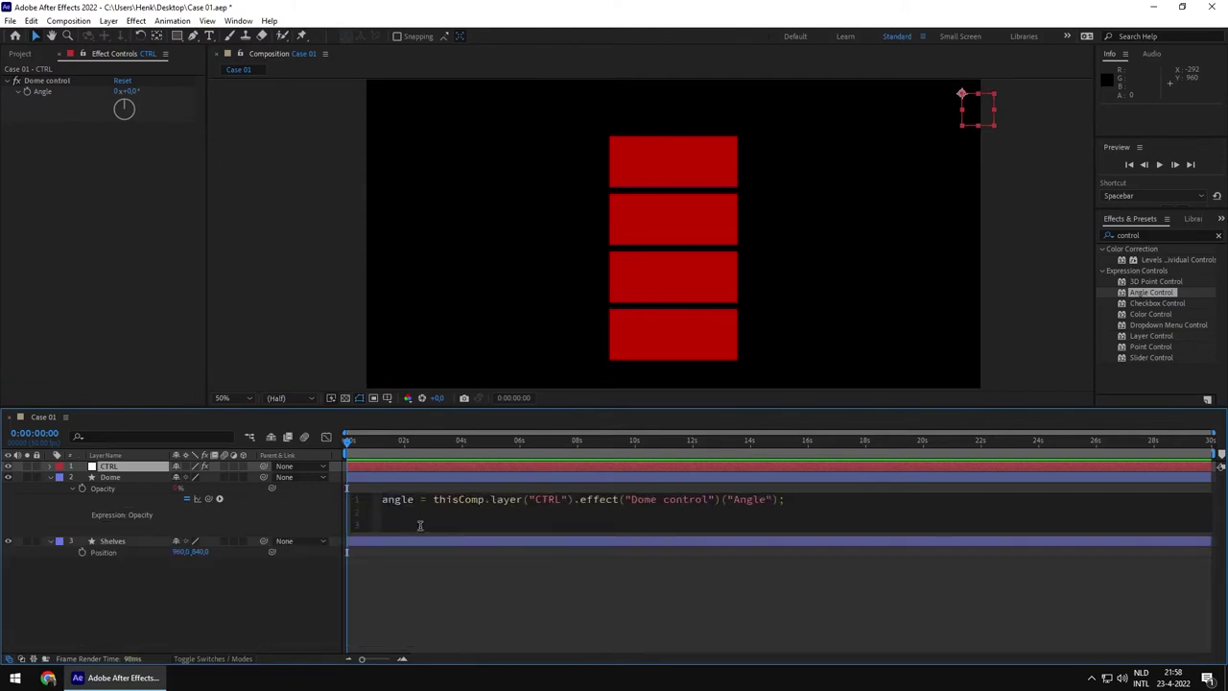
type("if ")
type("()")
type("angle ")
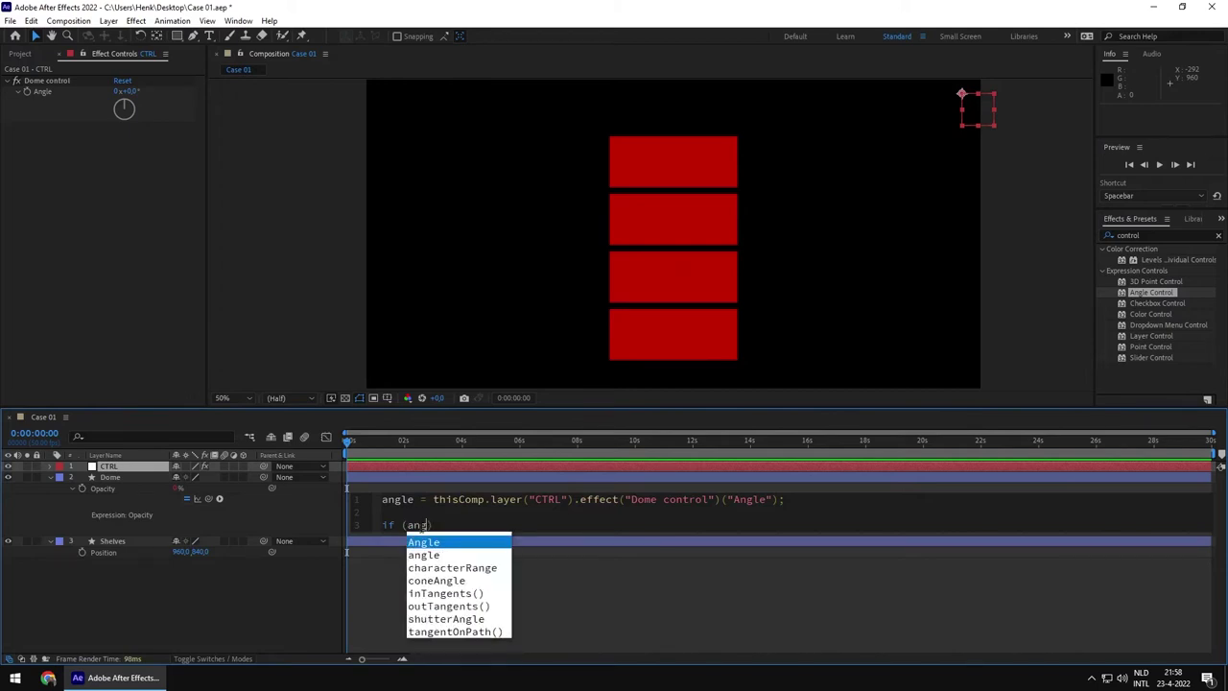
type("== ")
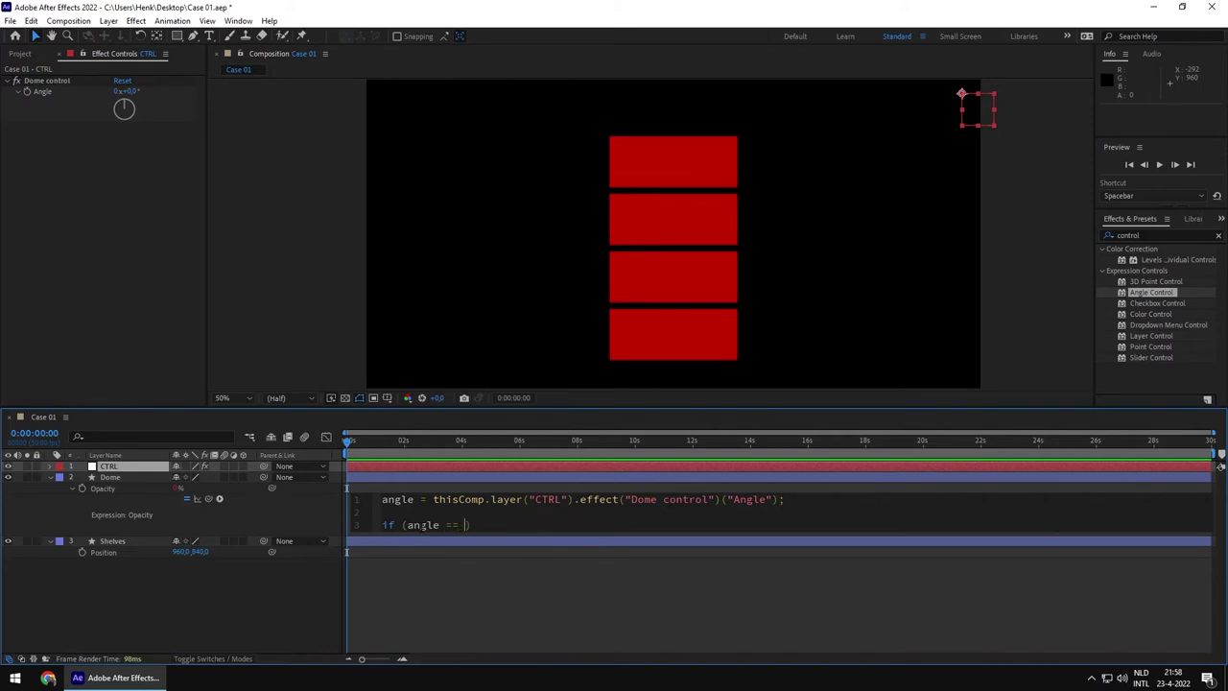
type("0)")
type(" {}")
type("0}")
type(" else ")
type("{100")
left_click(261, 602)
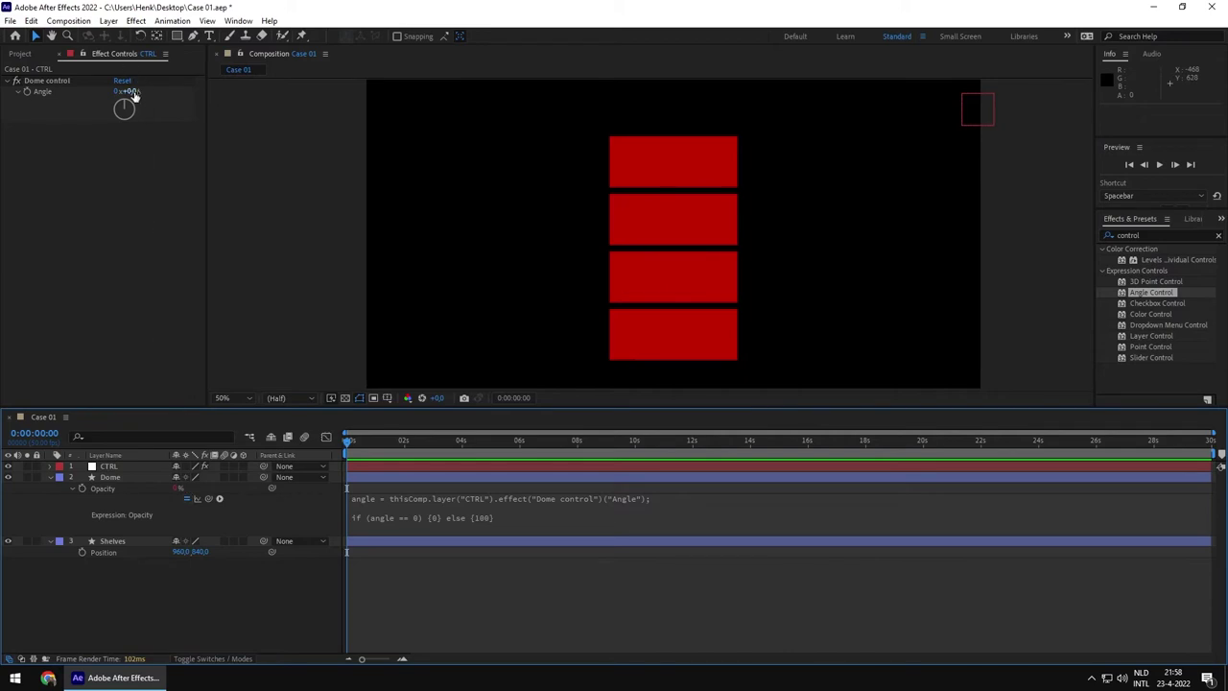
Scrub CTRL's Angle to confirm the dome appears, reset Angle to 0, and display the Dome's Position.
left_click_drag(134, 96, 146, 91)
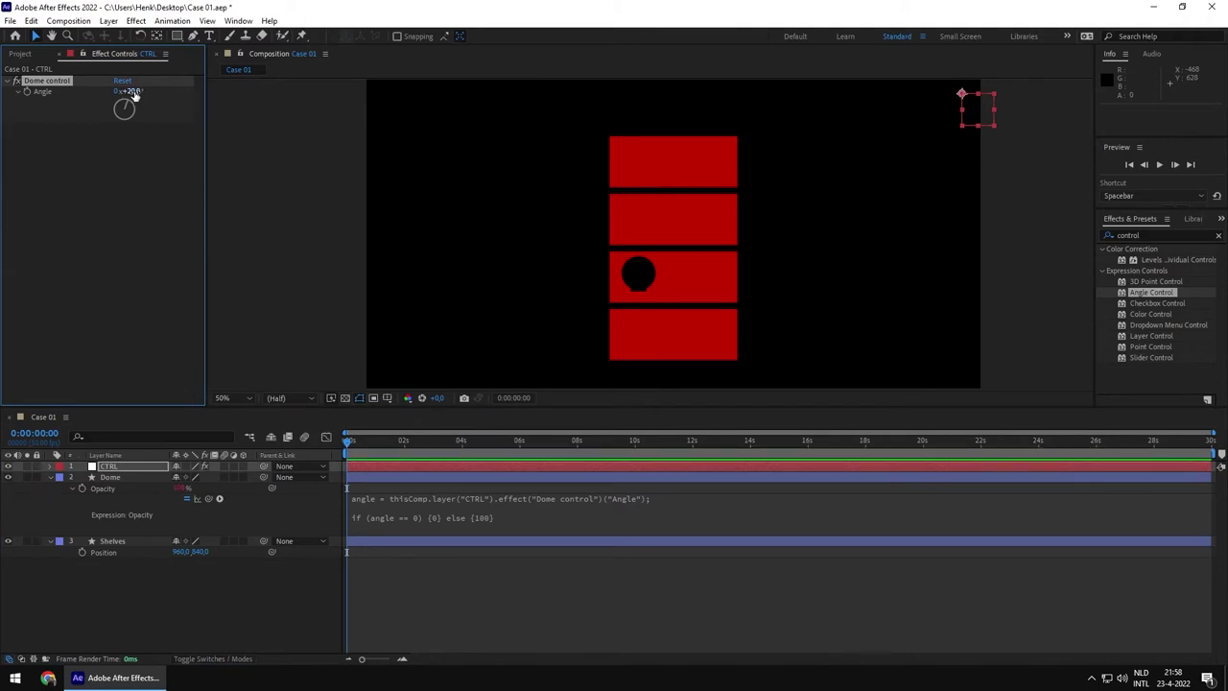
left_click(134, 92)
type("0")
key("Return")
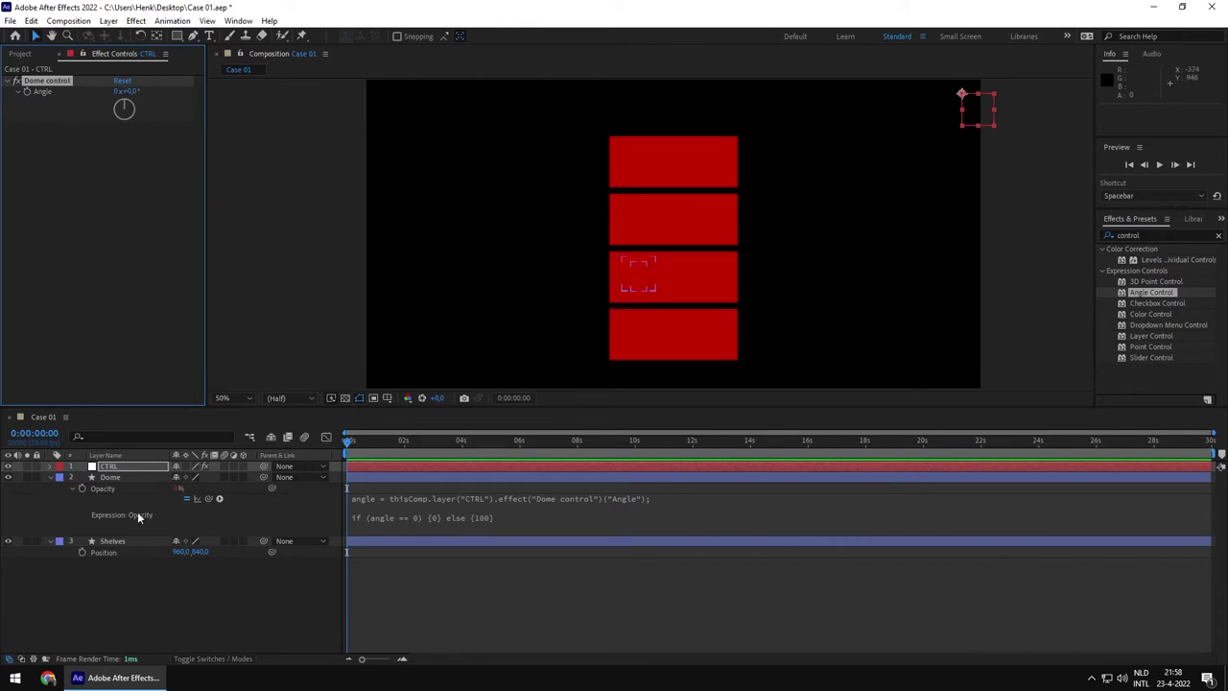
left_click(119, 478)
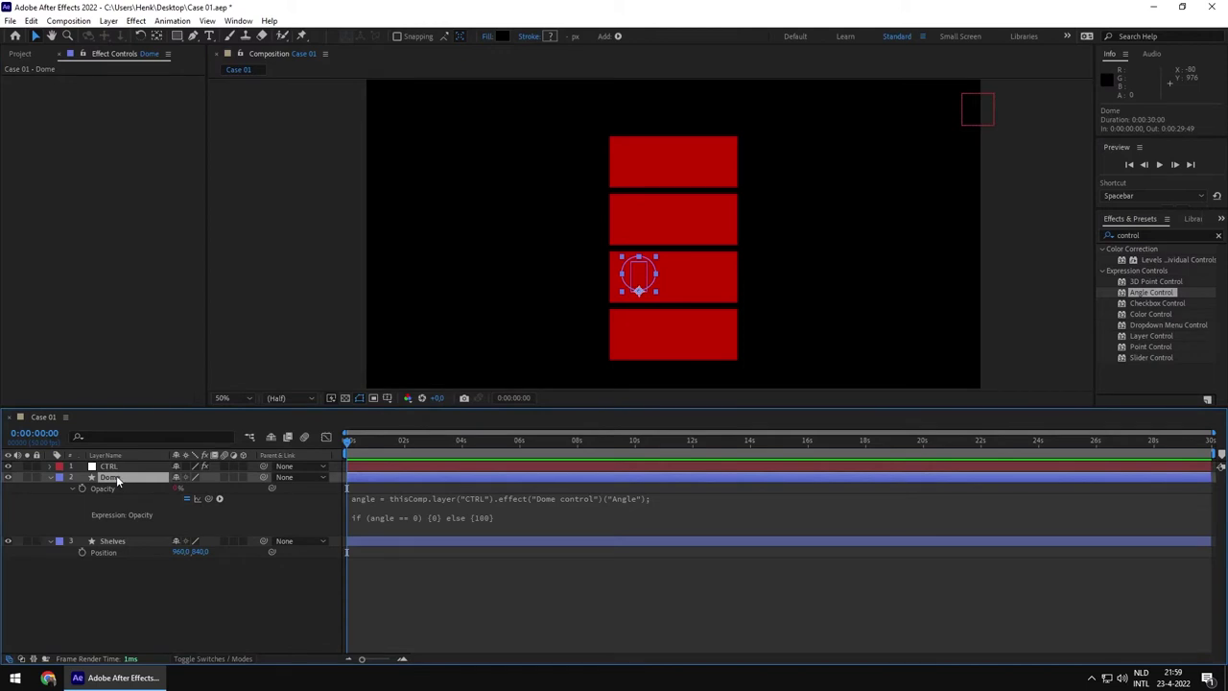
key("p")
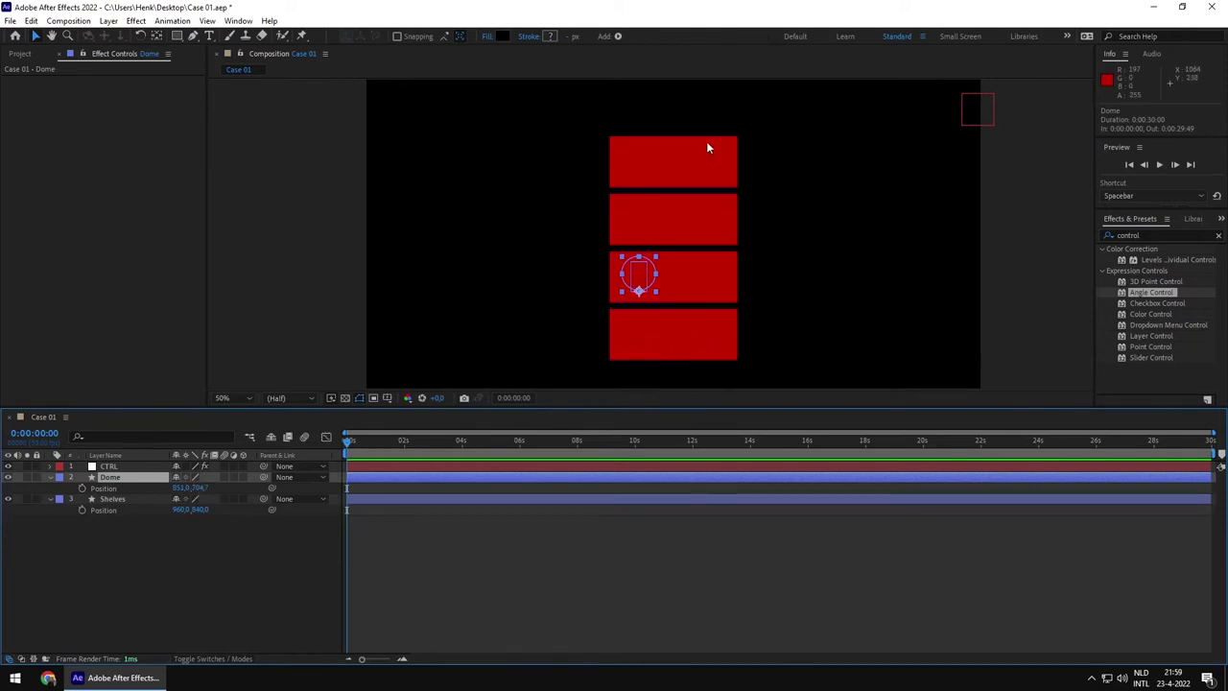
Separate the Dome's Position into X and Y and drag the dome onto the bottom red shelf.
right_click(102, 490)
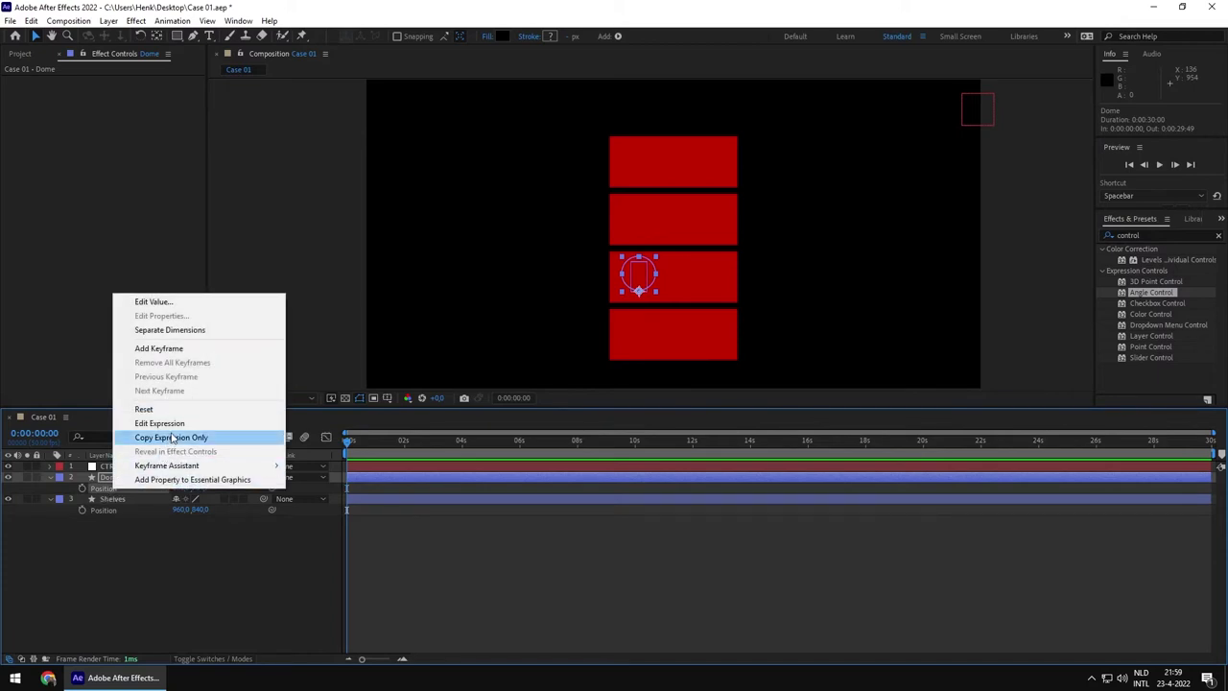
left_click(170, 330)
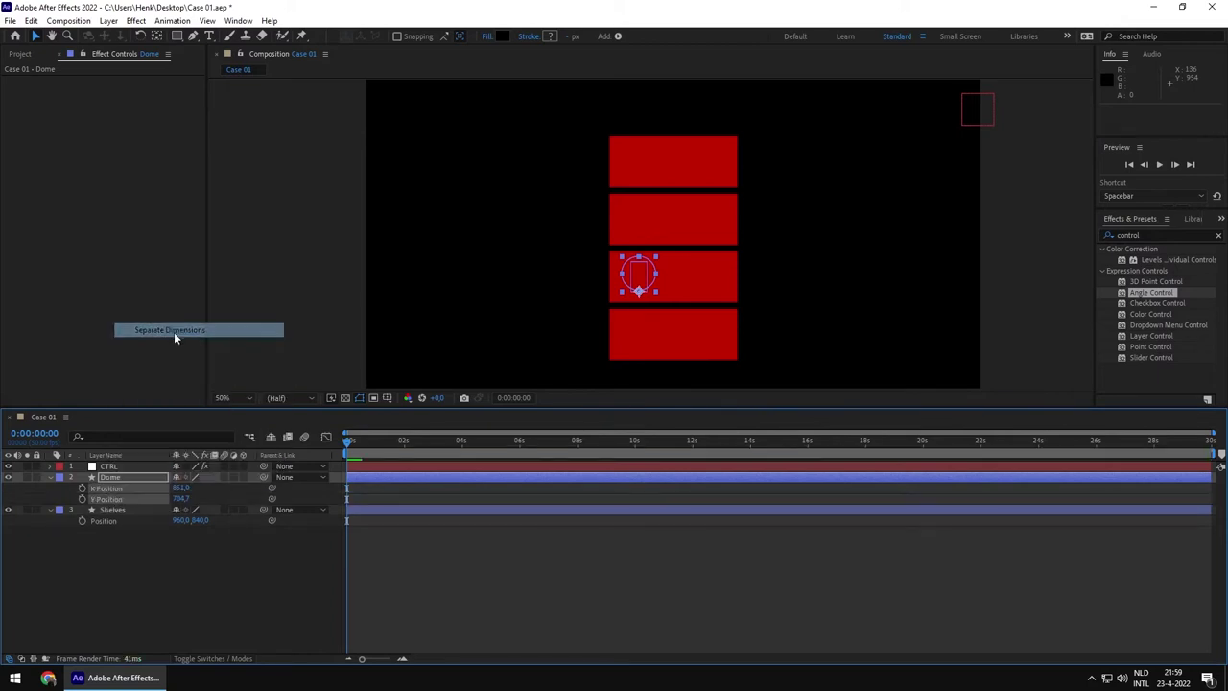
left_click(144, 595)
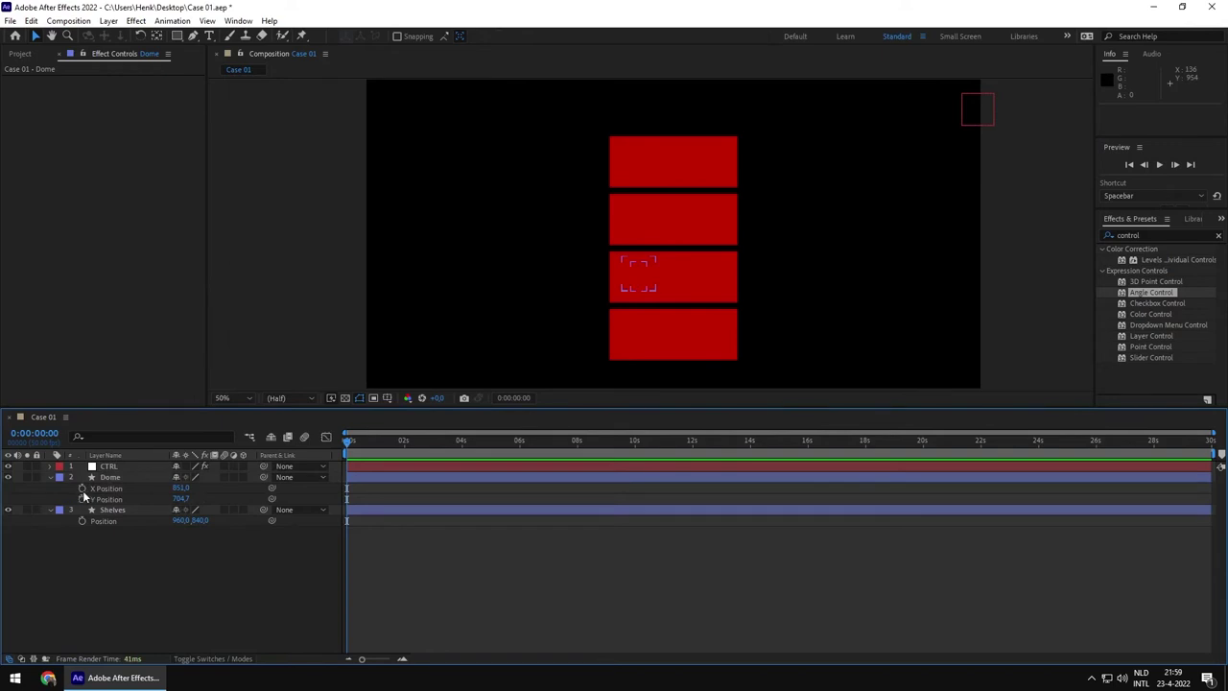
left_click(643, 284)
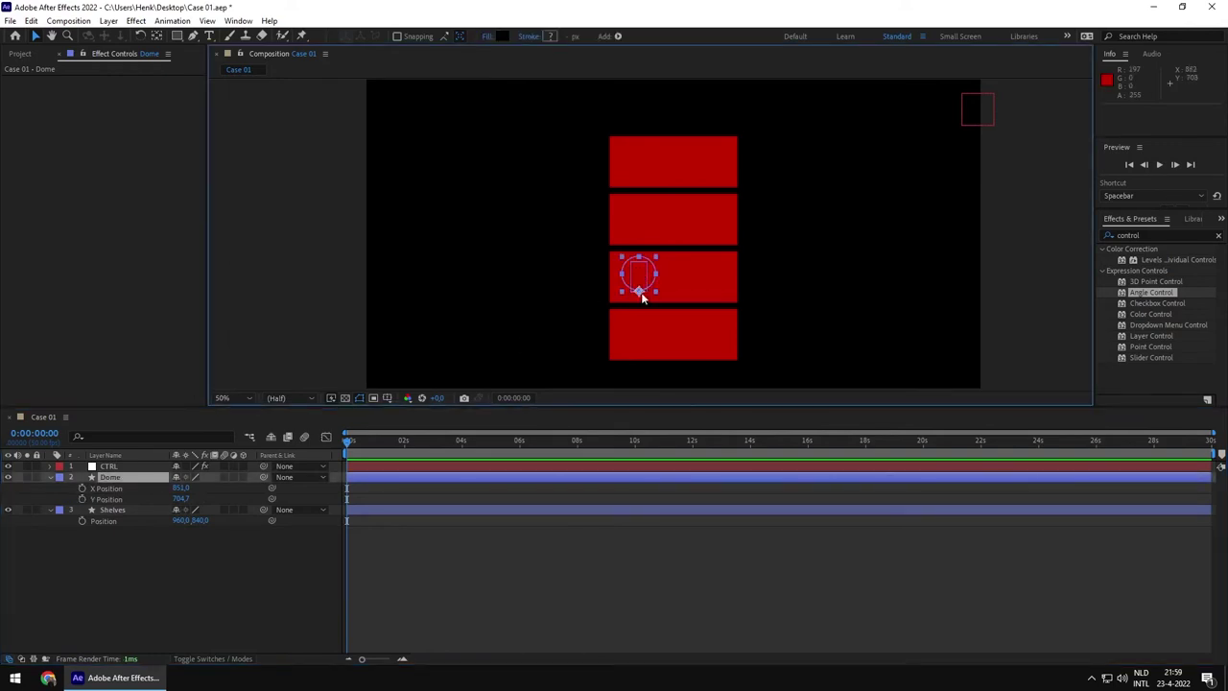
left_click_drag(640, 293, 648, 340)
Set the Dome's X Position to 825 and add an expression to X Position.
scroll(625, 370, "up", 4)
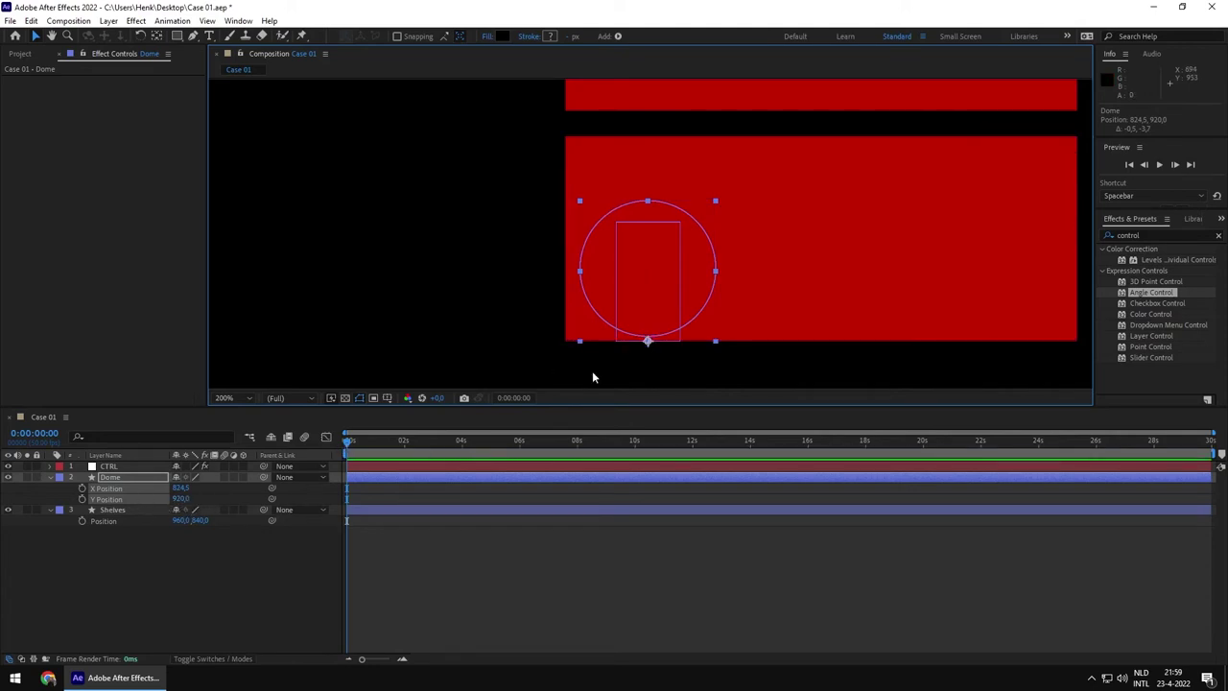
left_click(181, 488)
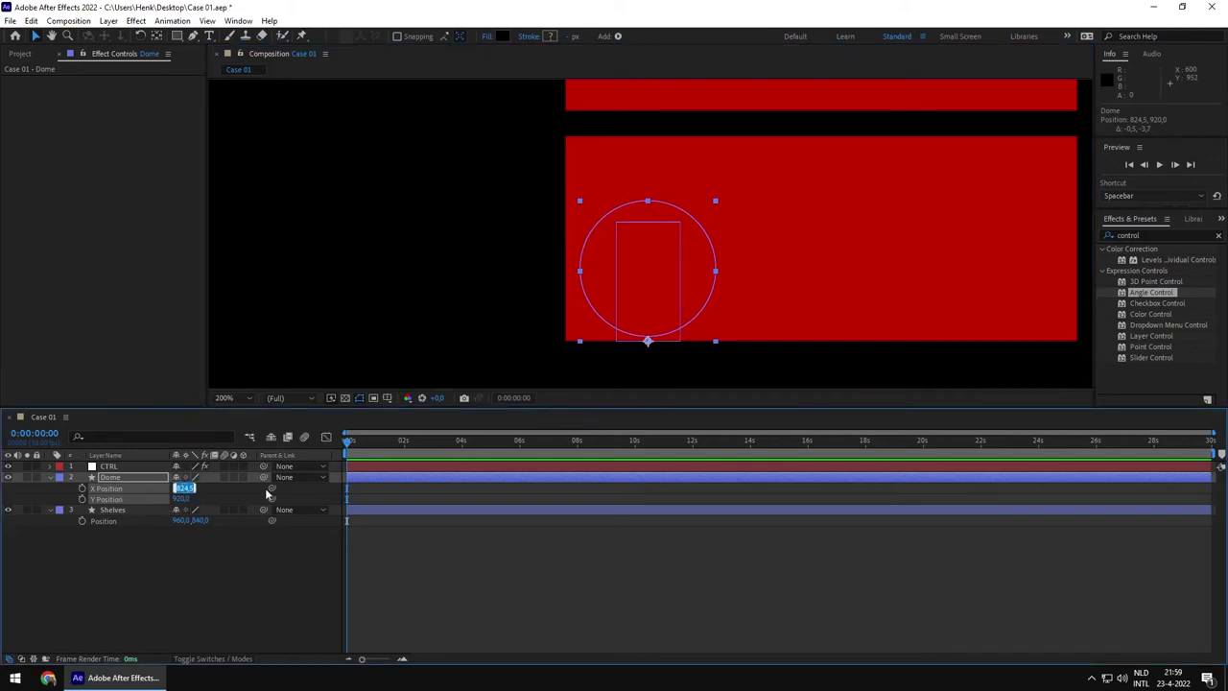
type("825")
key("Return")
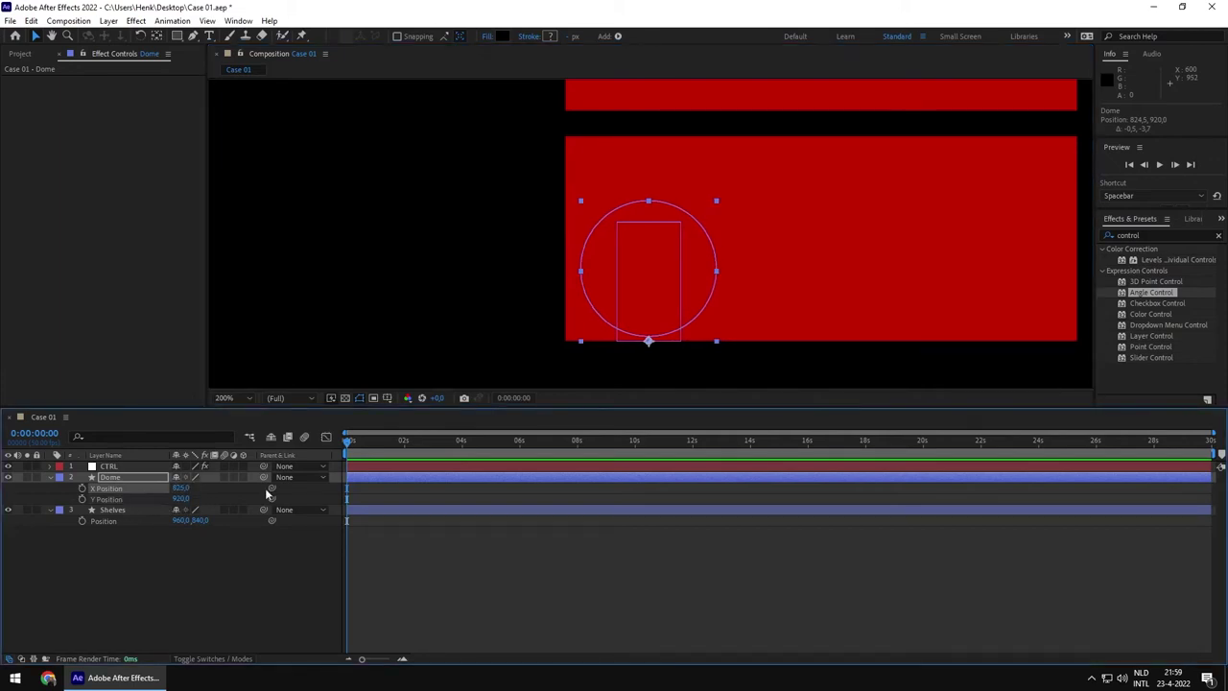
scroll(474, 247, "down", 4)
key("h")
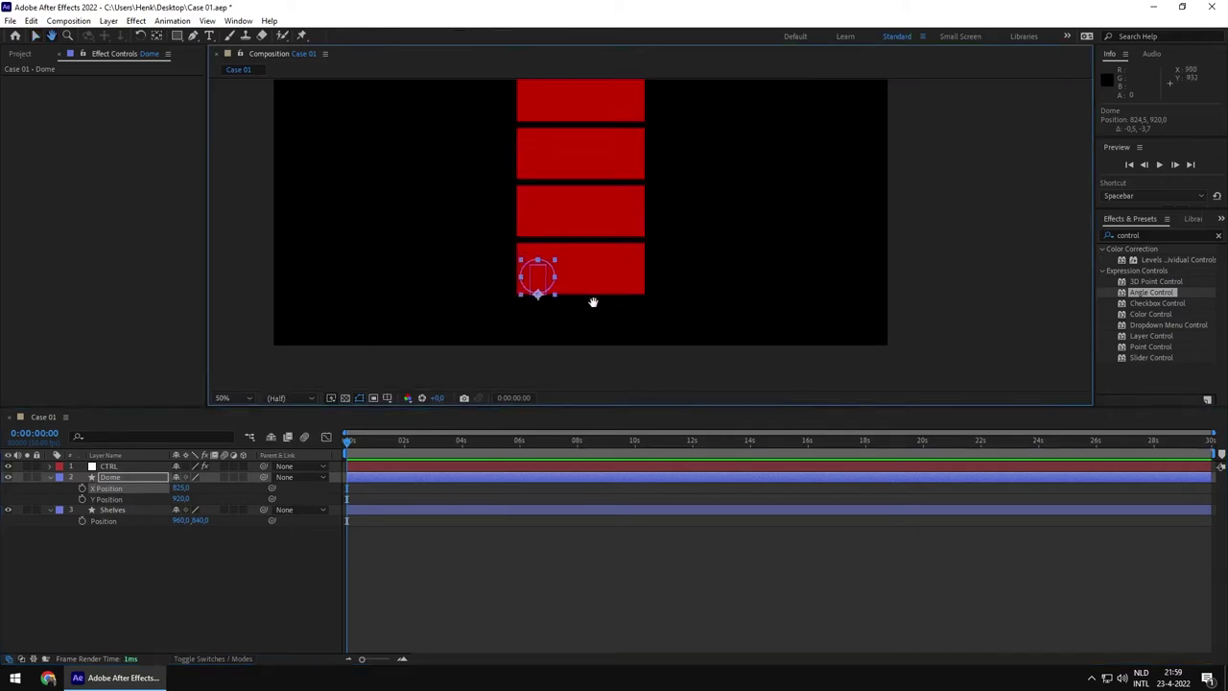
left_click_drag(592, 296, 623, 347)
key("v")
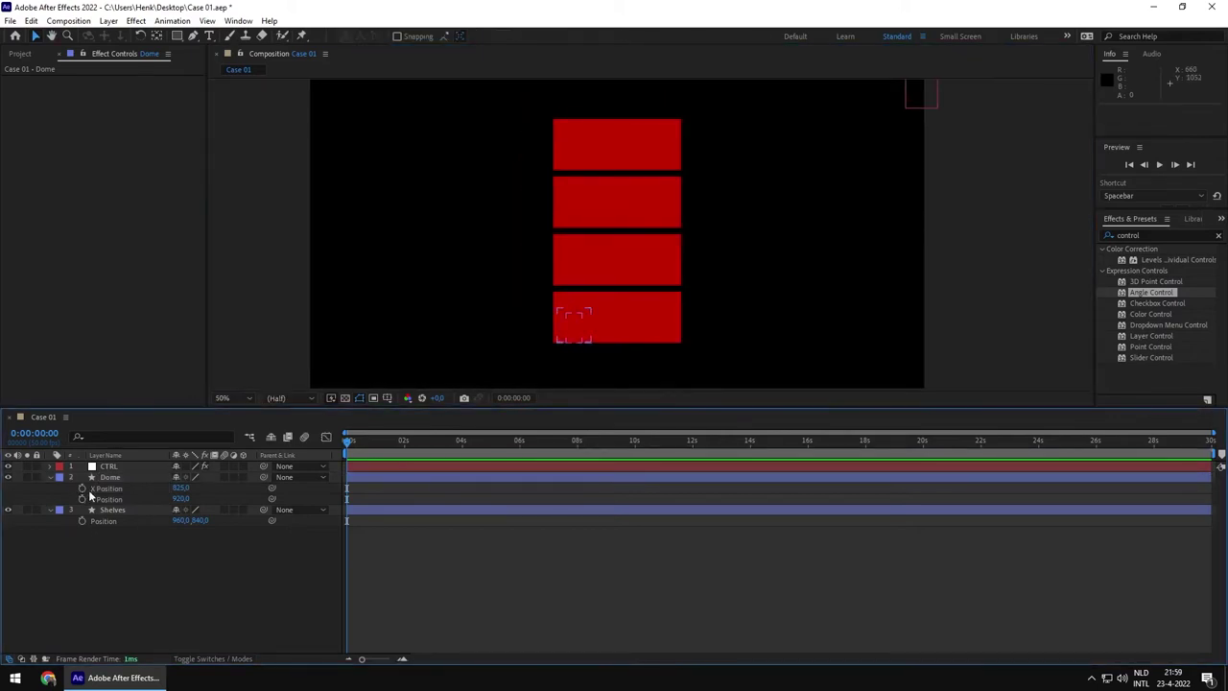
left_click(83, 488, "alt")
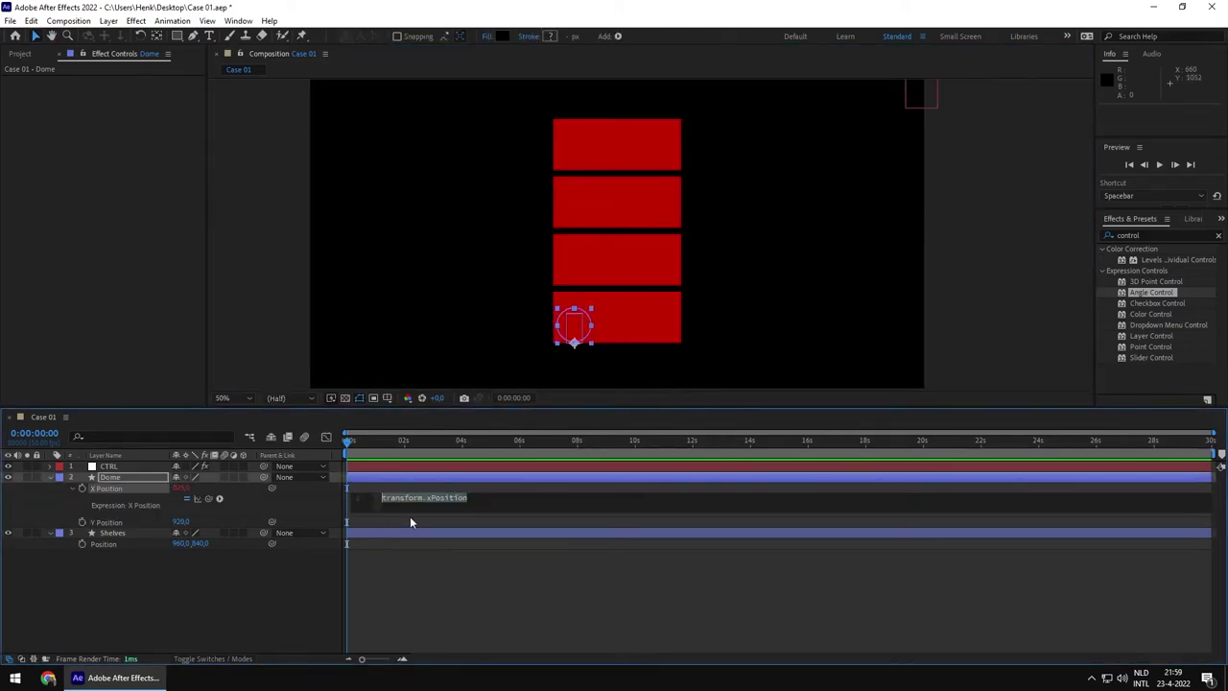
Copy the angle = CTRL Dome control Angle line from the Dome's Opacity expression.
left_click_drag(412, 511, 431, 604)
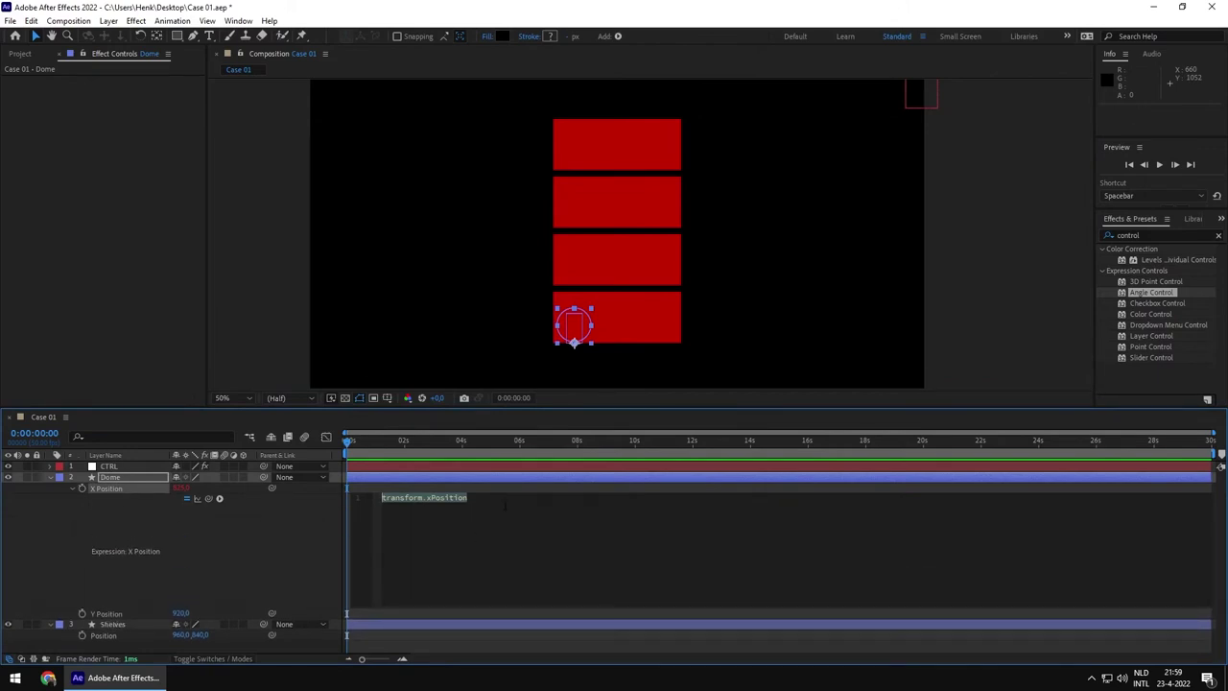
left_click(113, 493)
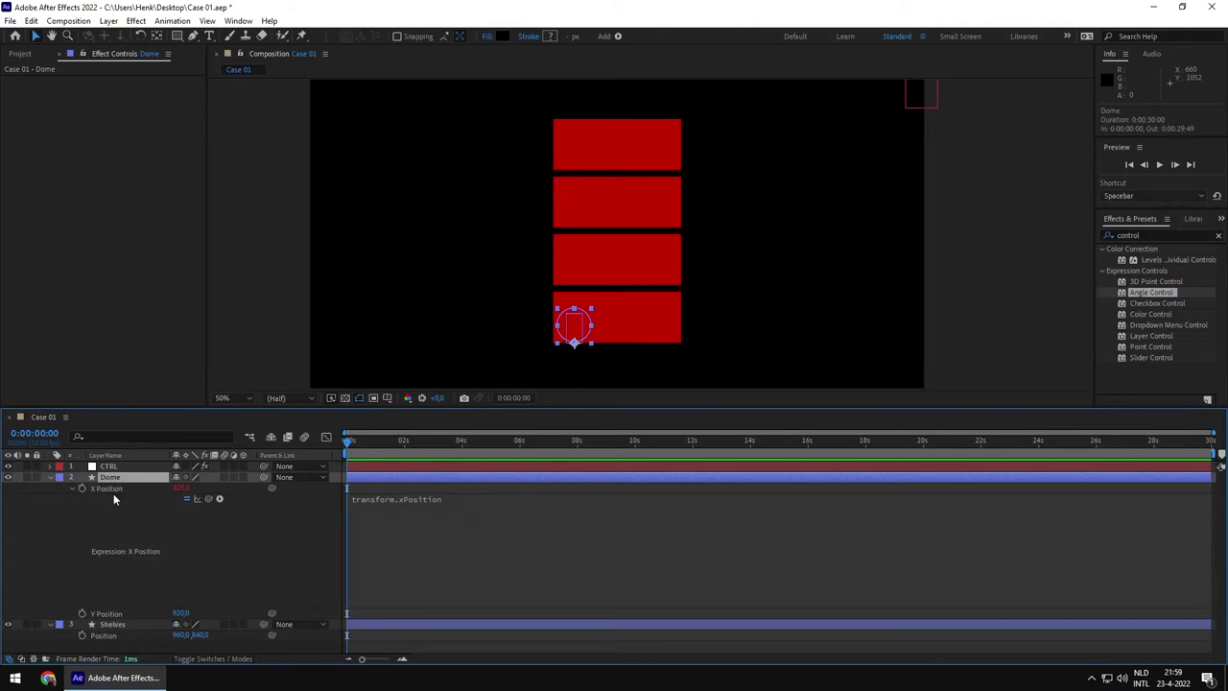
key("p")
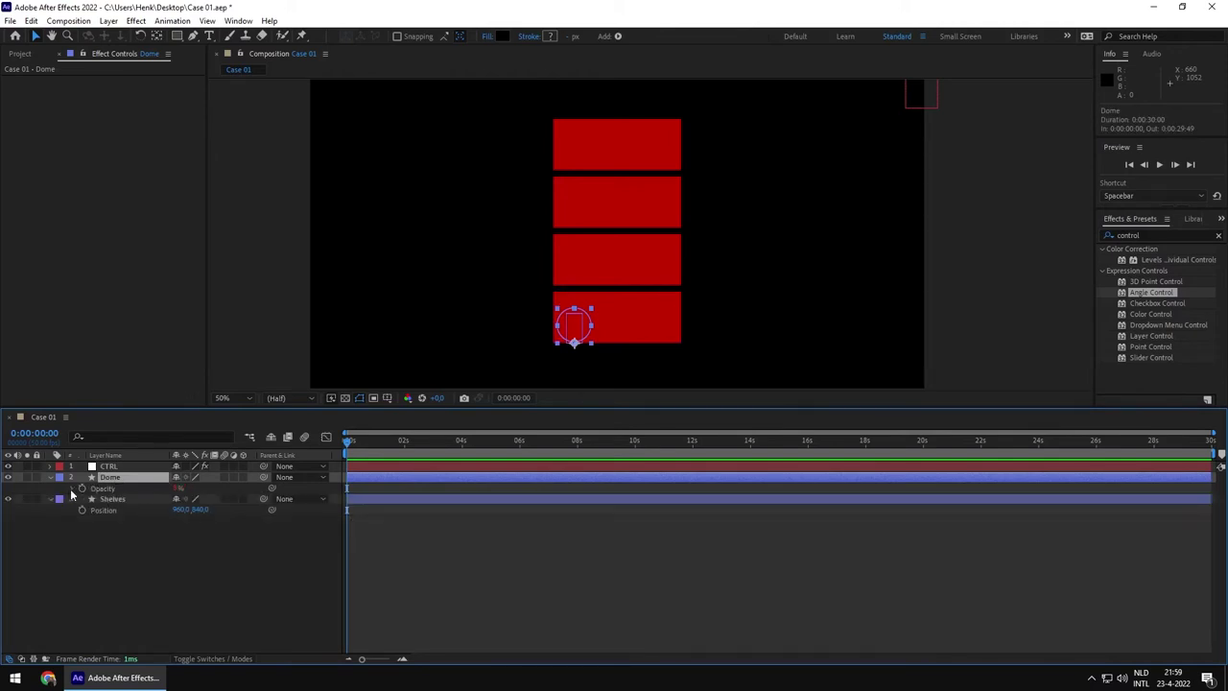
key("t")
left_click(414, 518)
left_click(574, 505)
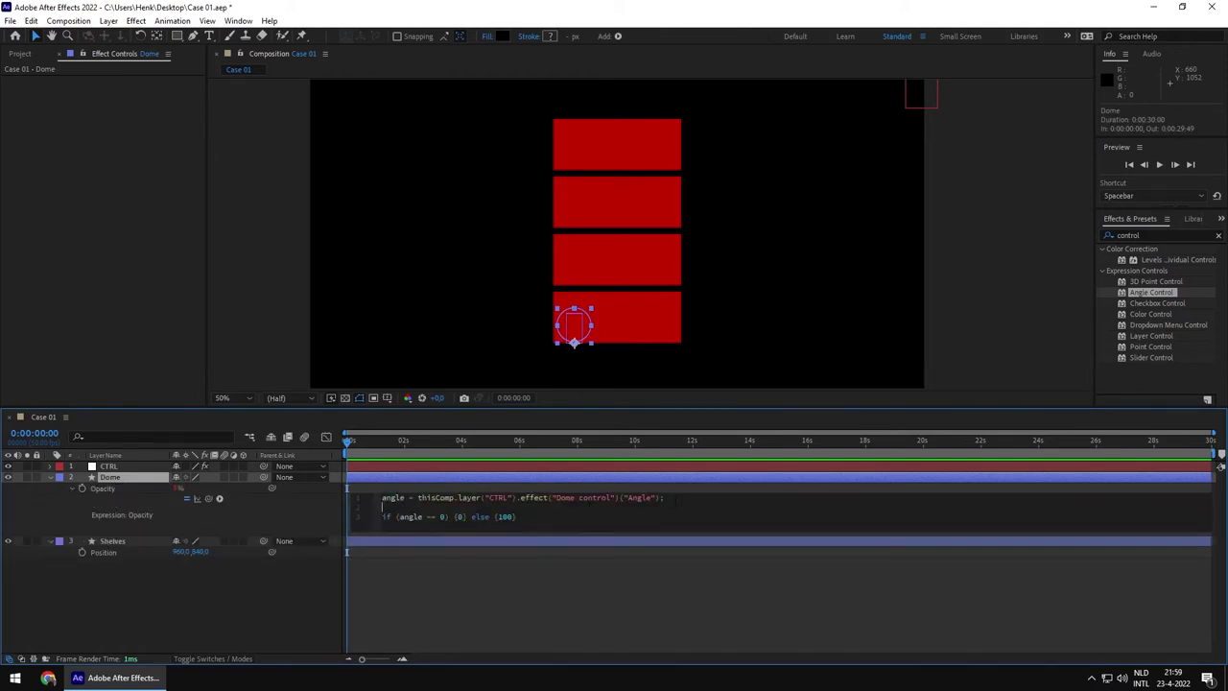
triple_click(574, 497)
key("ctrl+c")
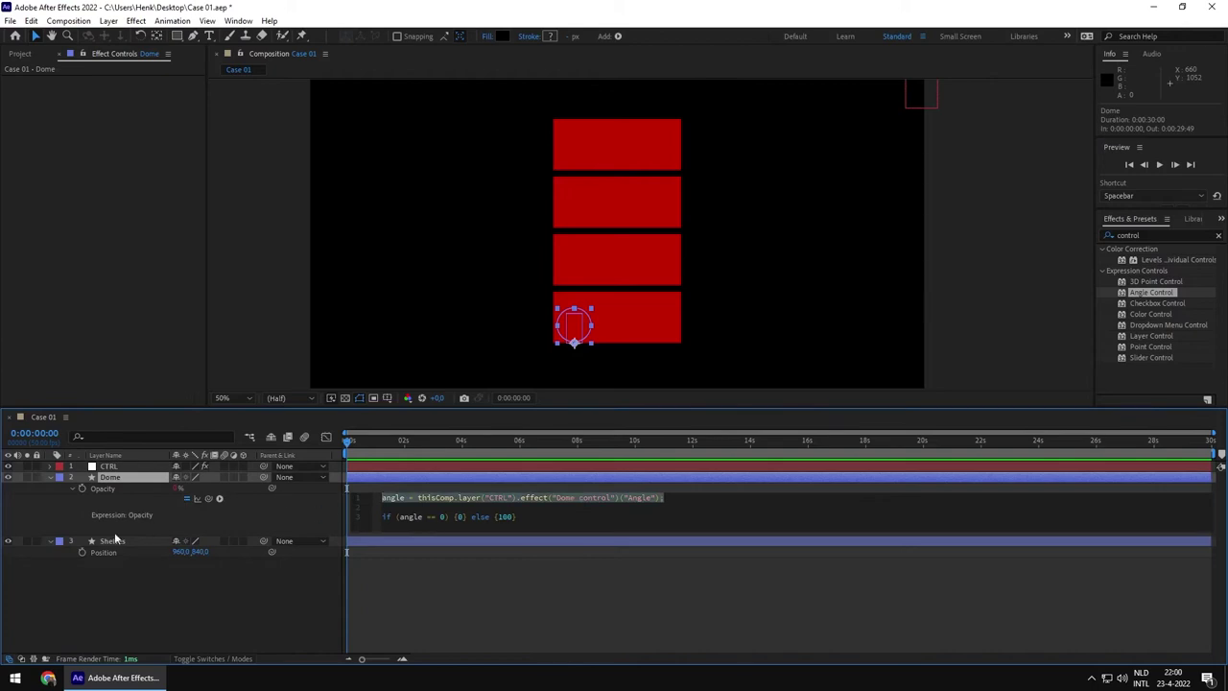
left_click(111, 483)
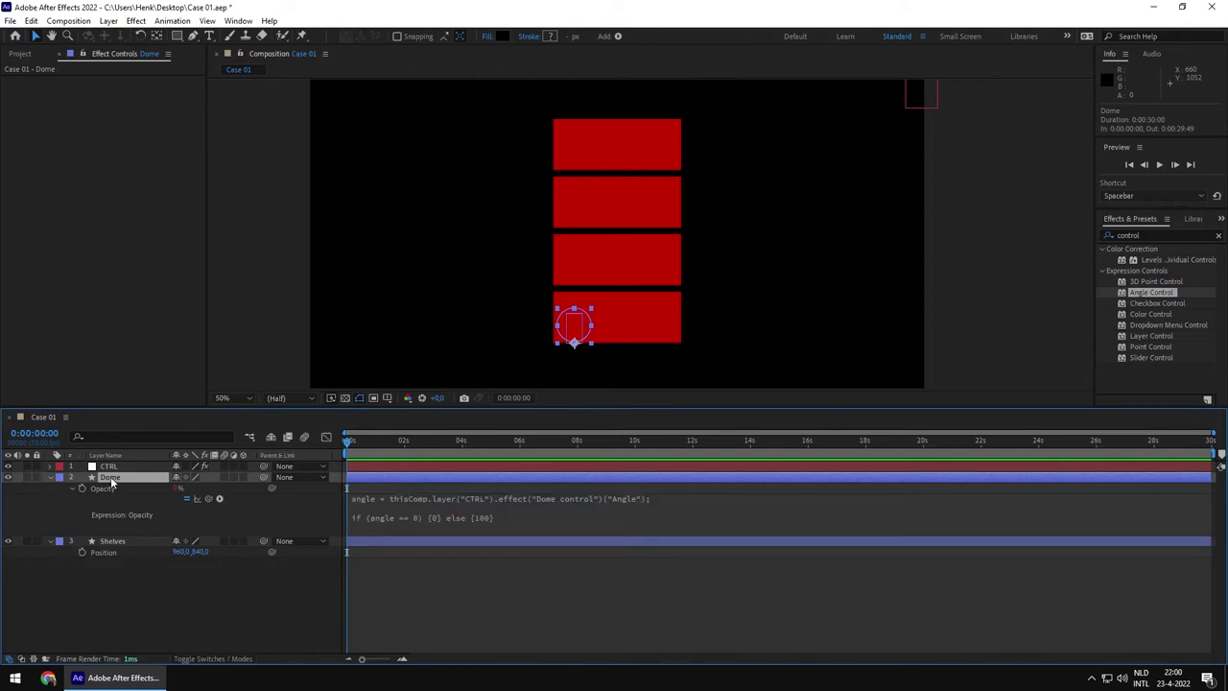
Paste the angle line into the X Position expression and start a new line.
key("p")
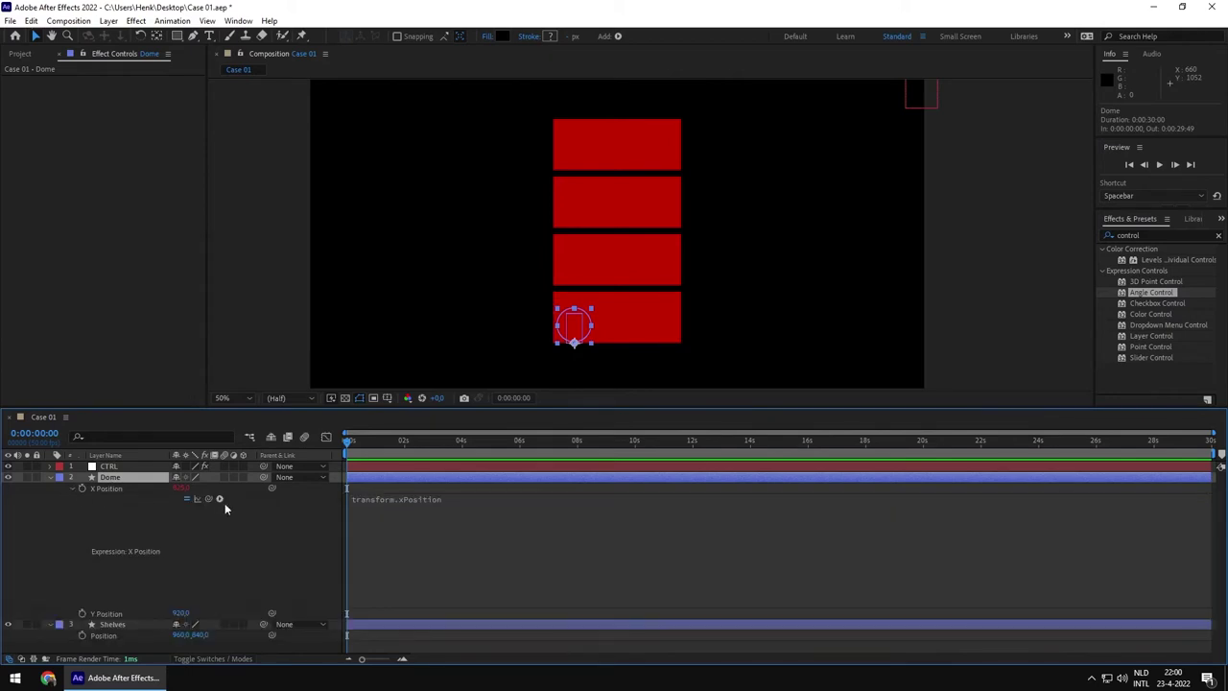
left_click(451, 502)
key("ctrl+v")
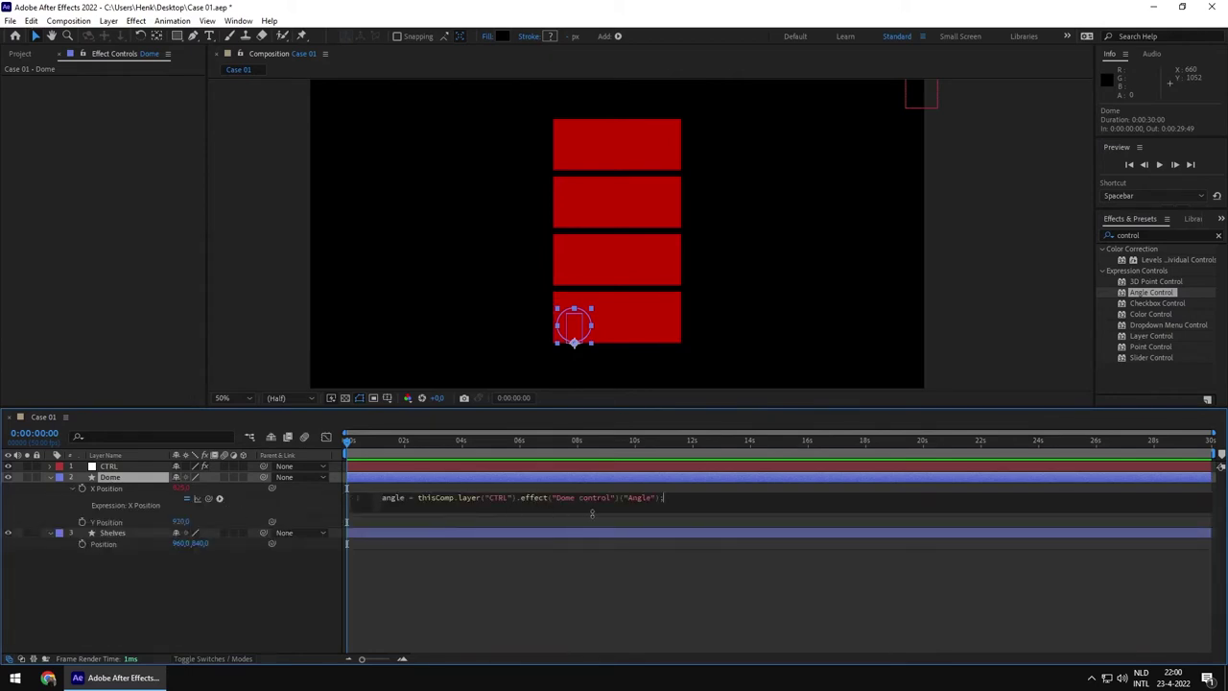
key("Return")
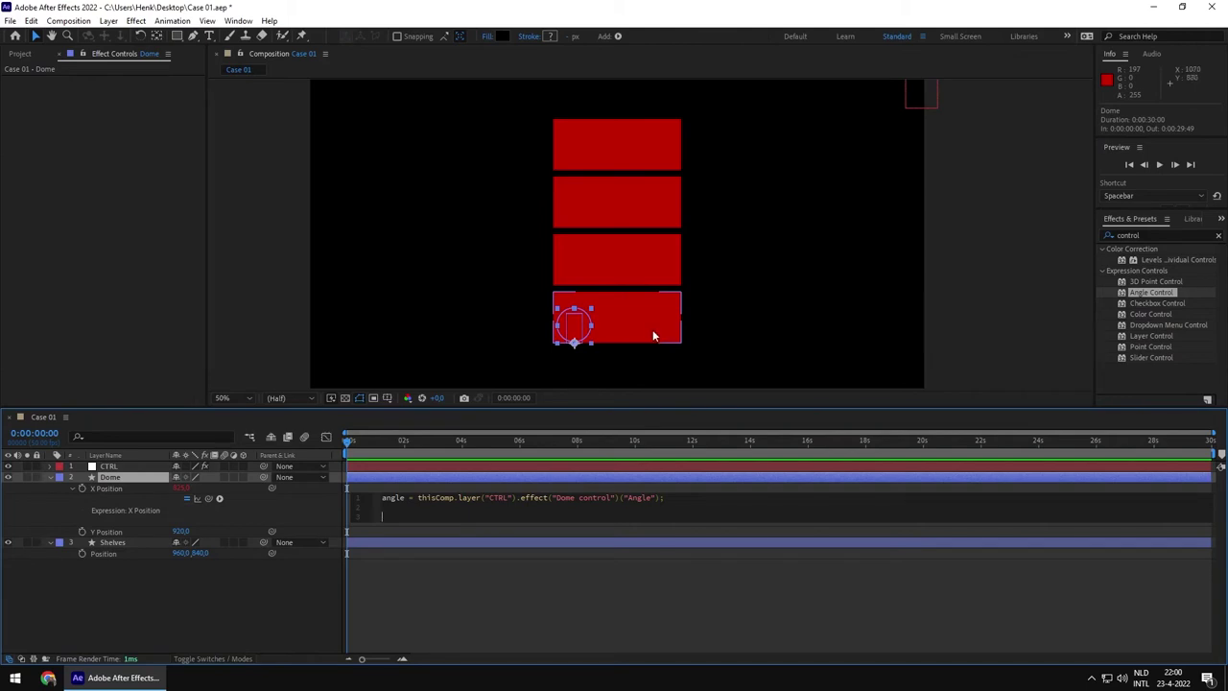
left_click(111, 466)
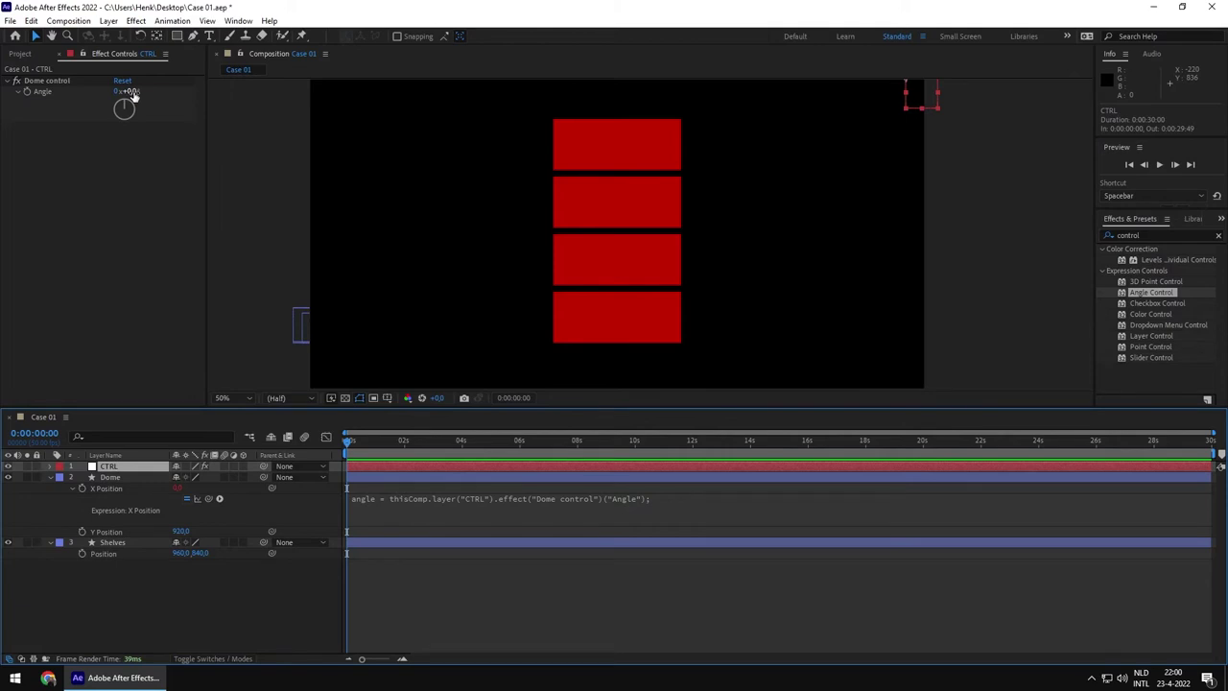
Undo an accidental change to the Dome's X Position value.
left_click(304, 336)
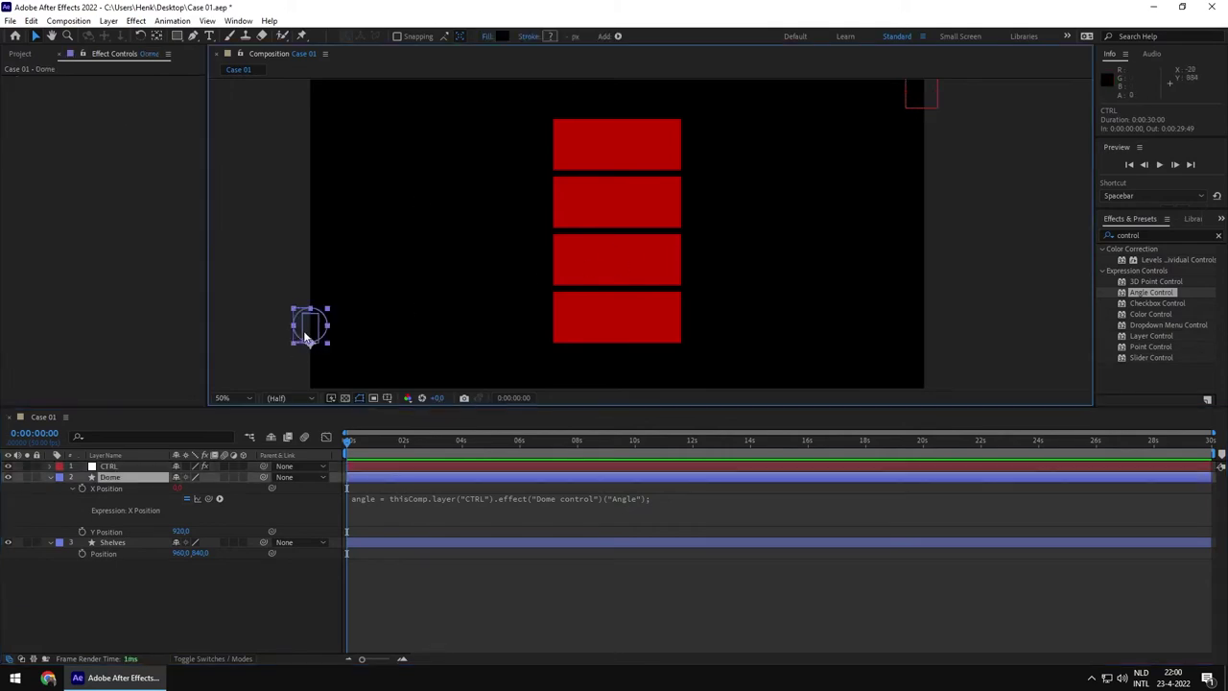
left_click(181, 488)
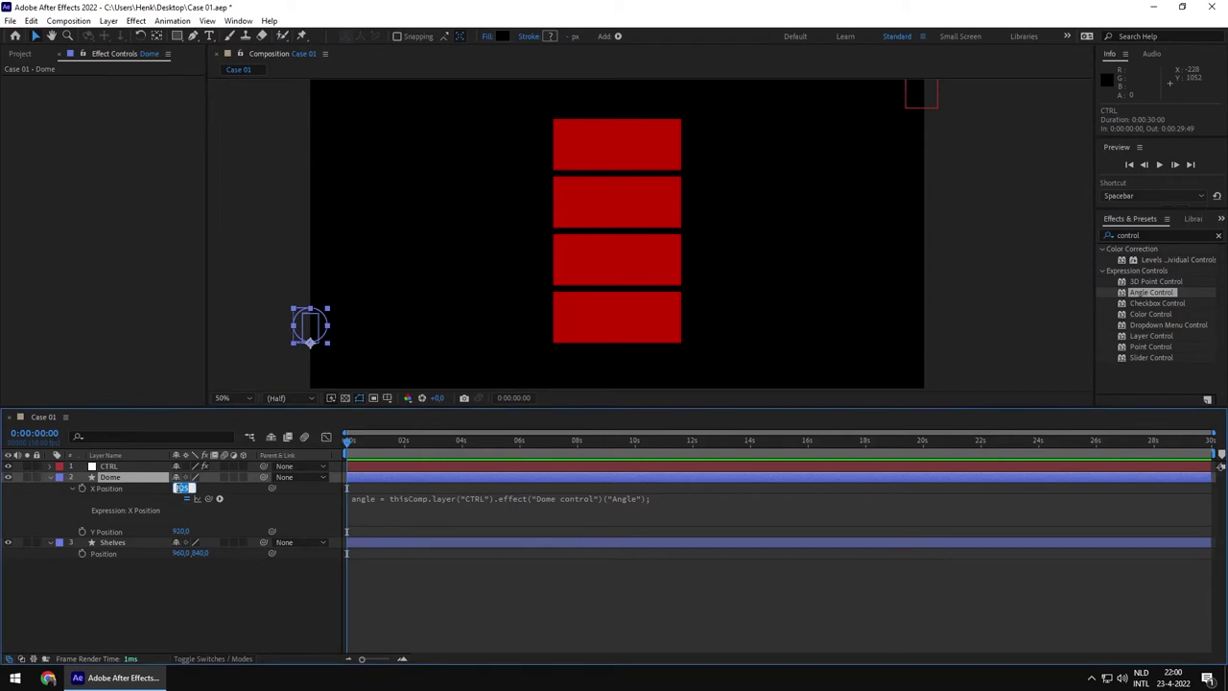
key("Return")
left_click(310, 343)
key("ctrl+z")
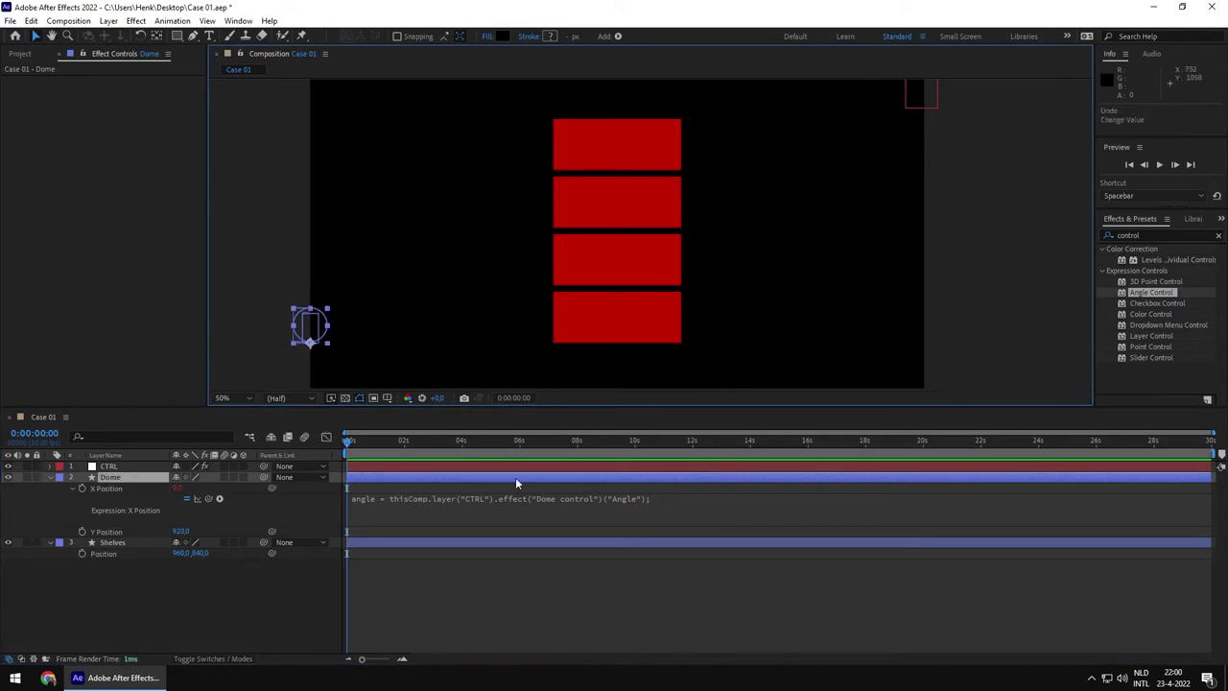
Add an empty line below the angle line in the X Position expression.
left_click(590, 508)
key("Return")
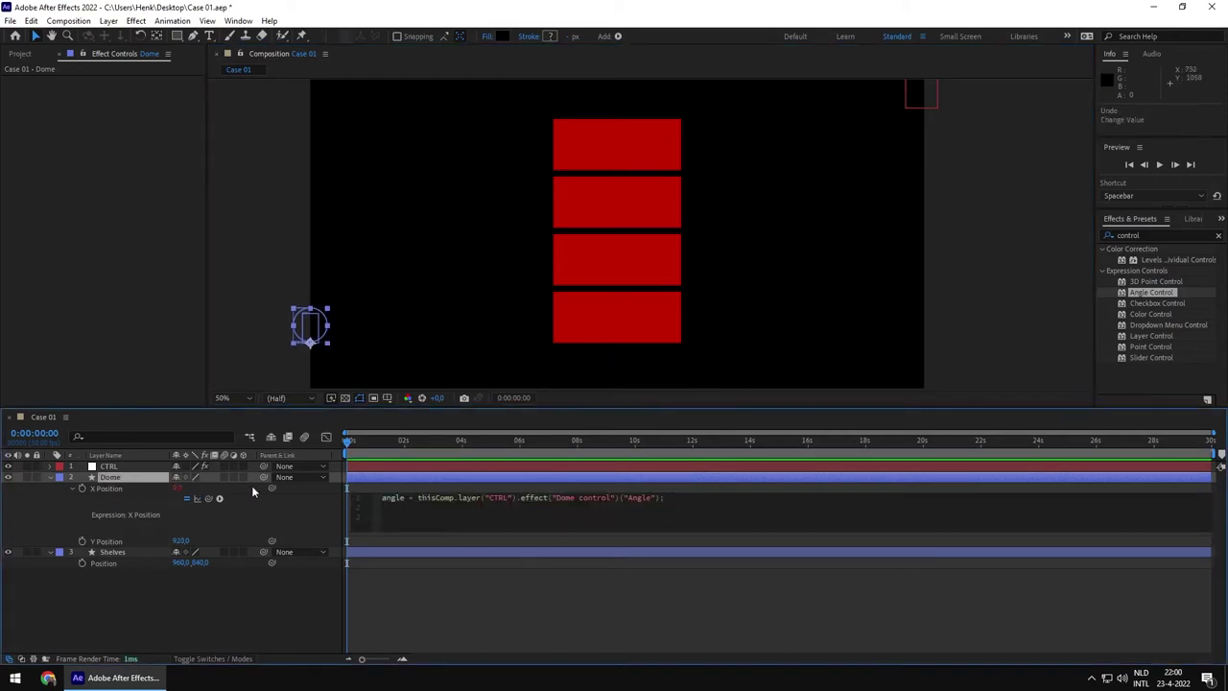
left_click(458, 515)
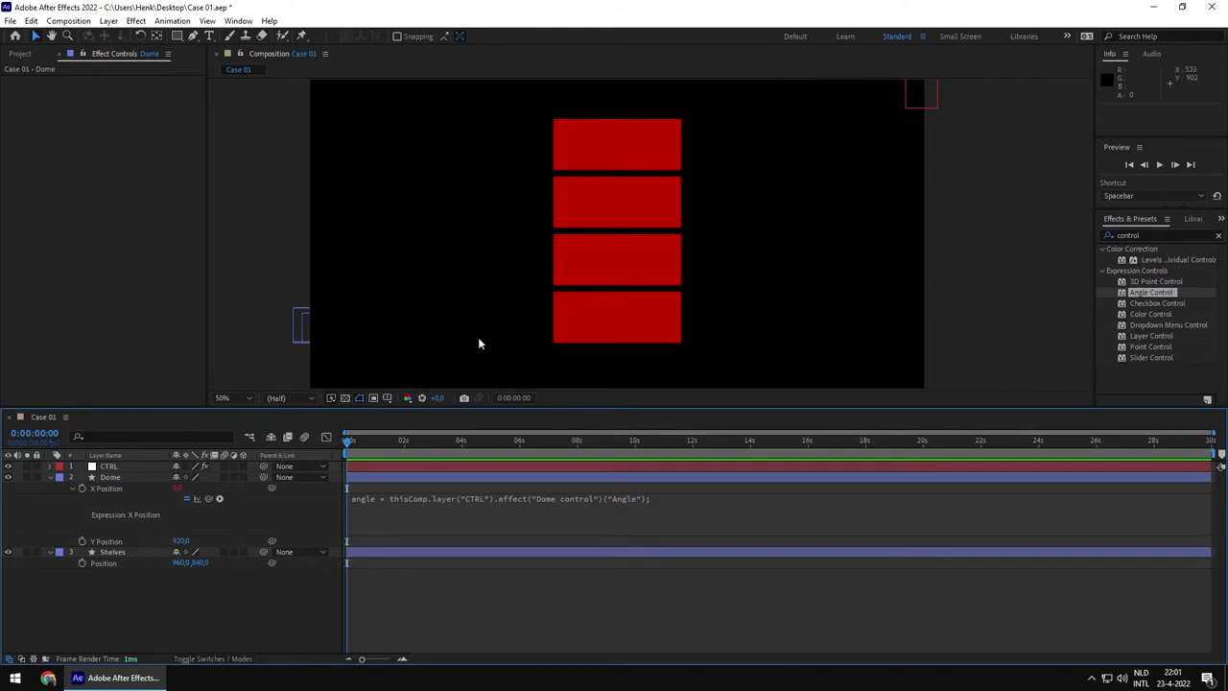
left_click(107, 466)
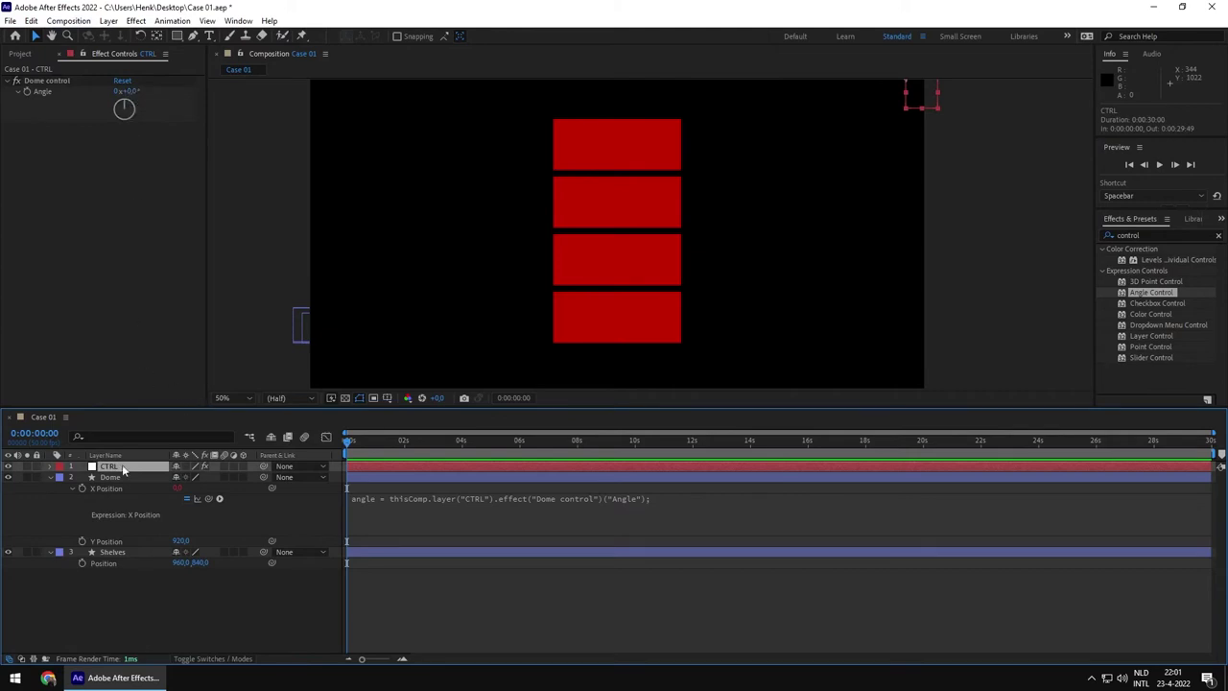
left_click(107, 490)
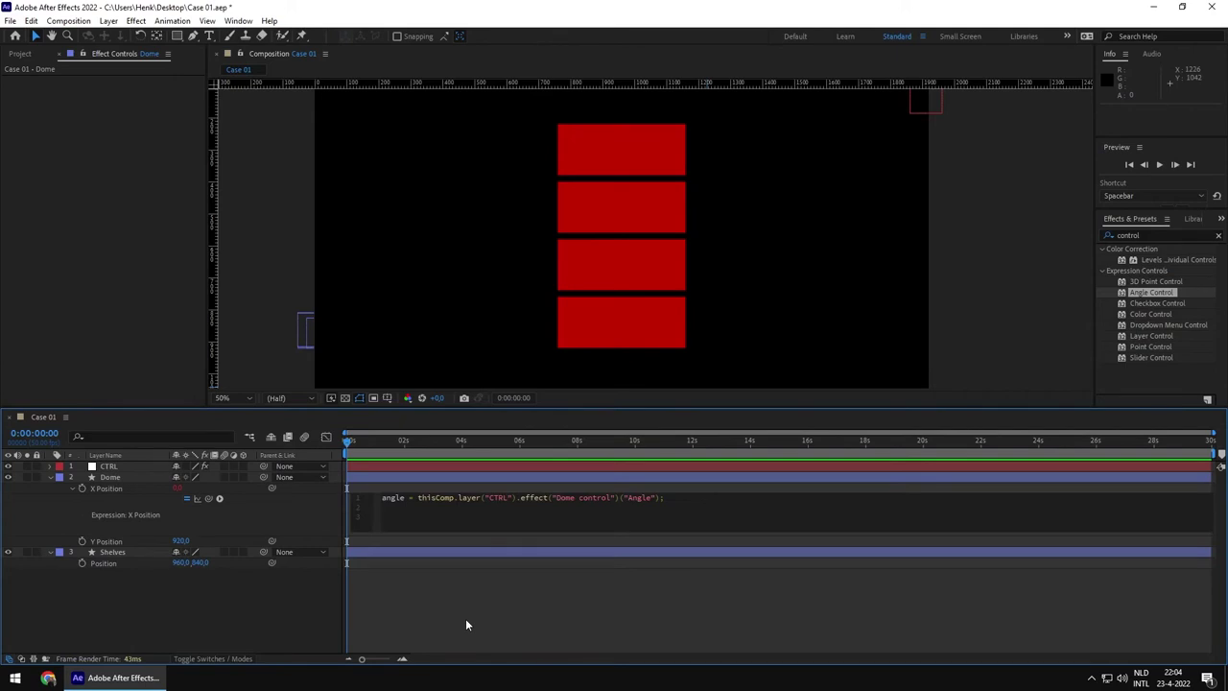
Write linear(angle,0,360,825,1100) in the X Position expression and commit it.
type("lin")
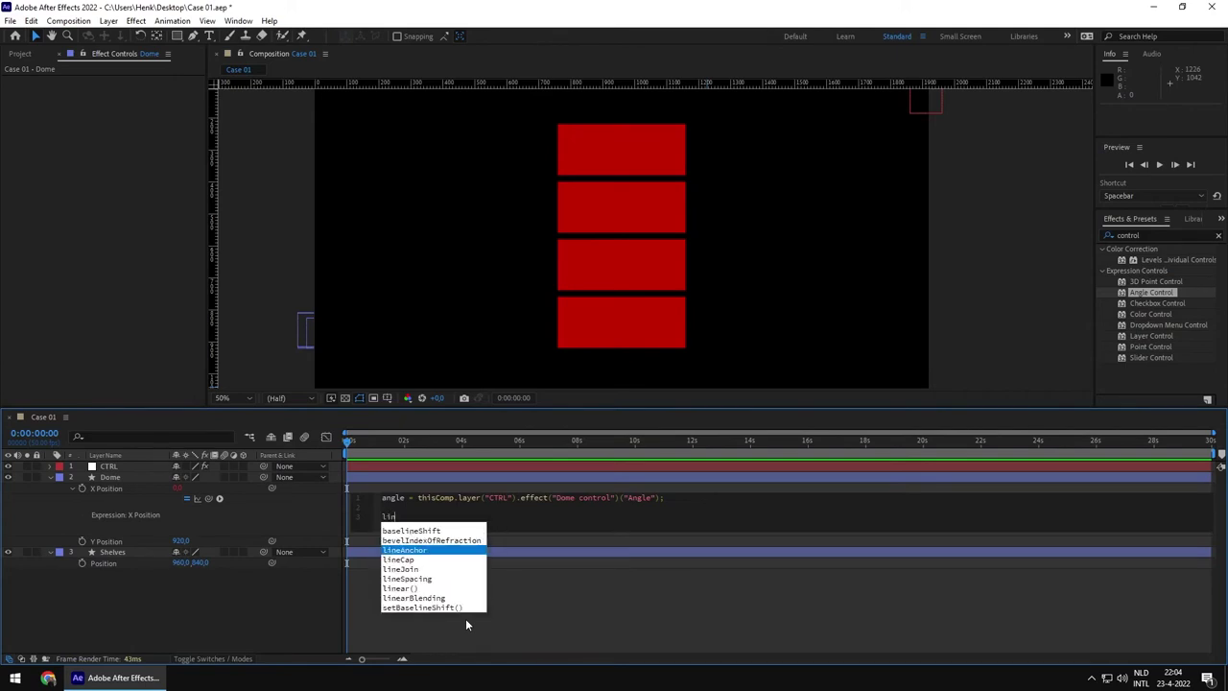
key("Down")
key("Down")
key("Down")
key("Down")
key("Return")
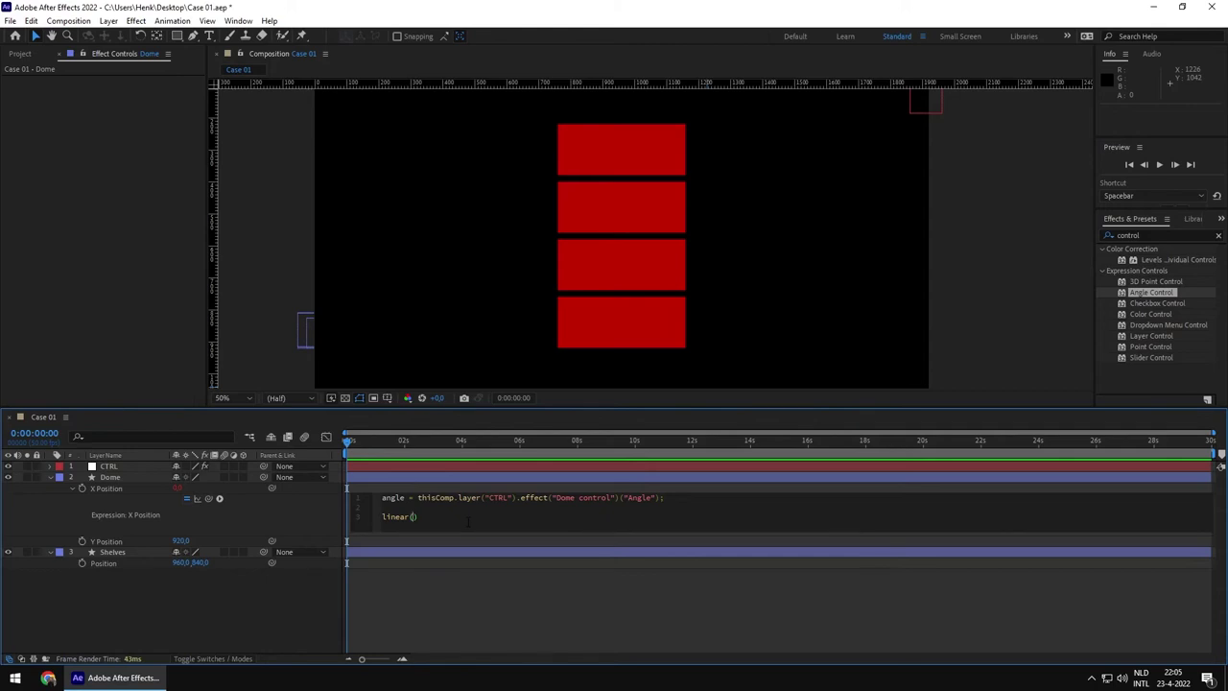
type("an")
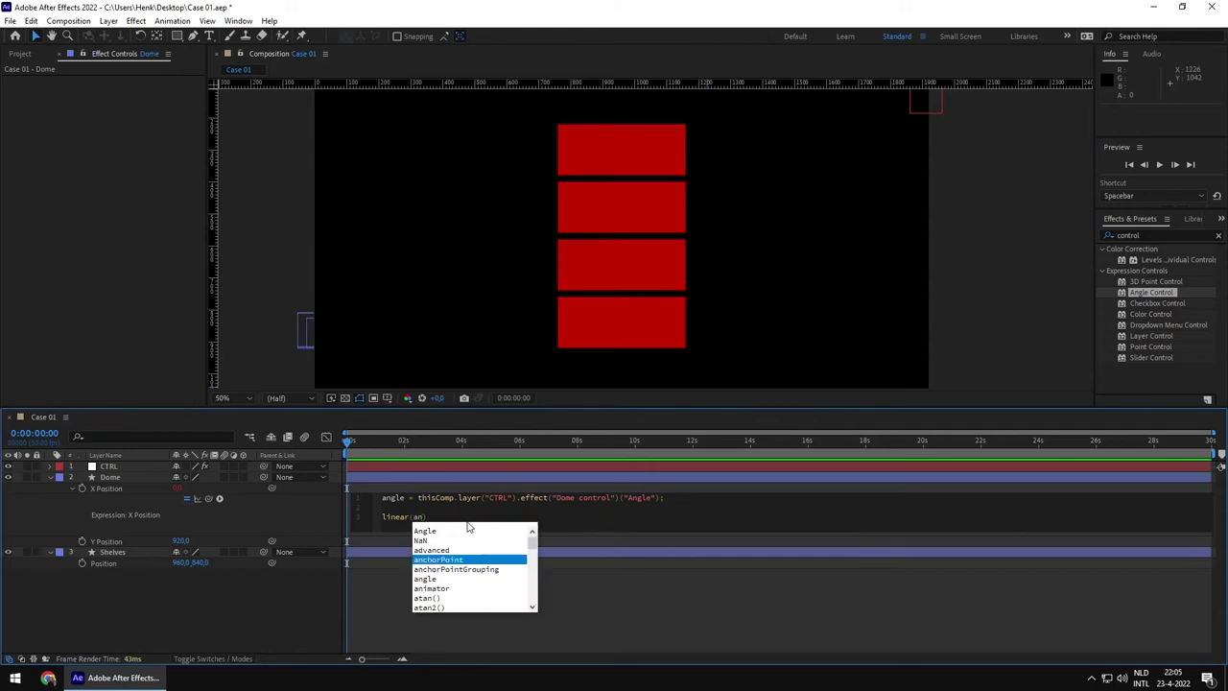
type("gle,")
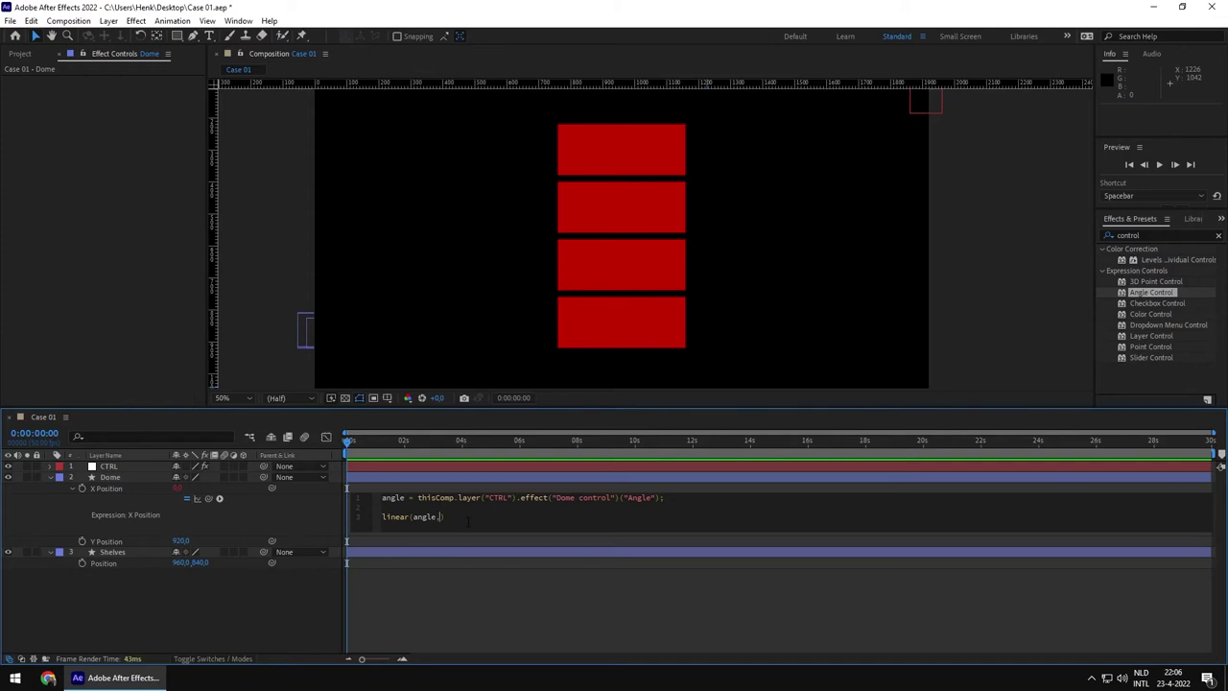
type("0,360")
left_click(470, 534)
left_click(470, 535)
type(",825,1100")
double_click(468, 516)
left_click(507, 516)
left_click(470, 600)
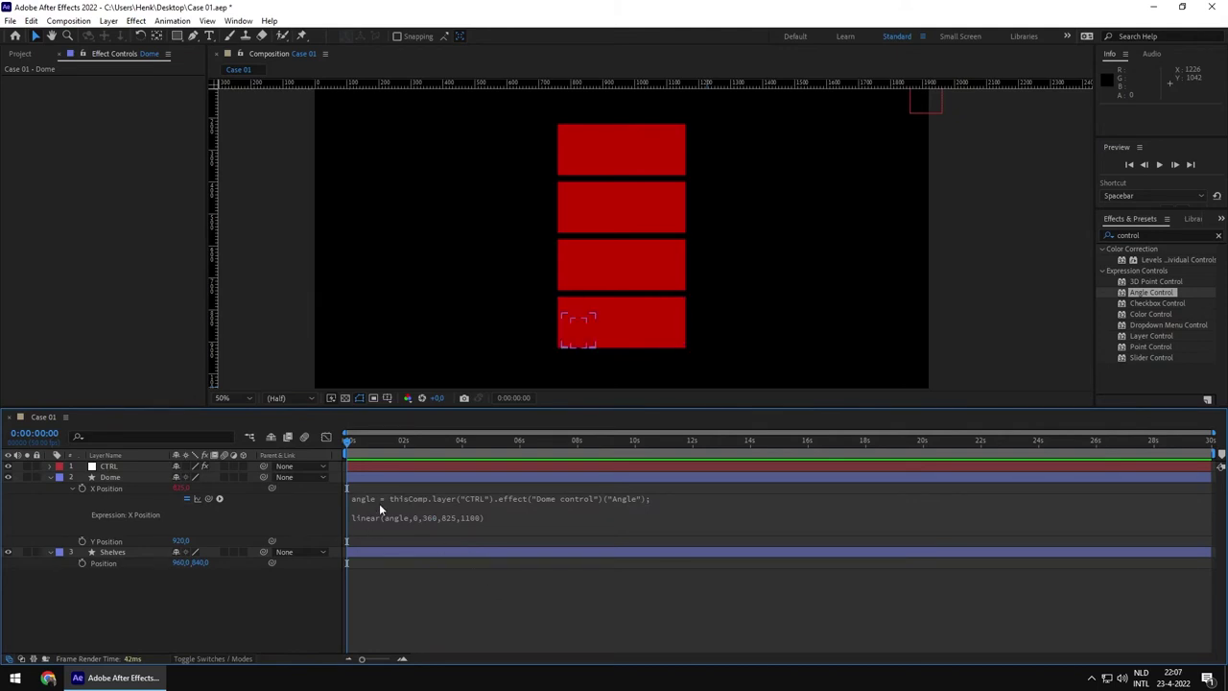
Raise CTRL's Dome control Angle to 1x+0.0°, sliding the dome to X 1100.
left_click(109, 466)
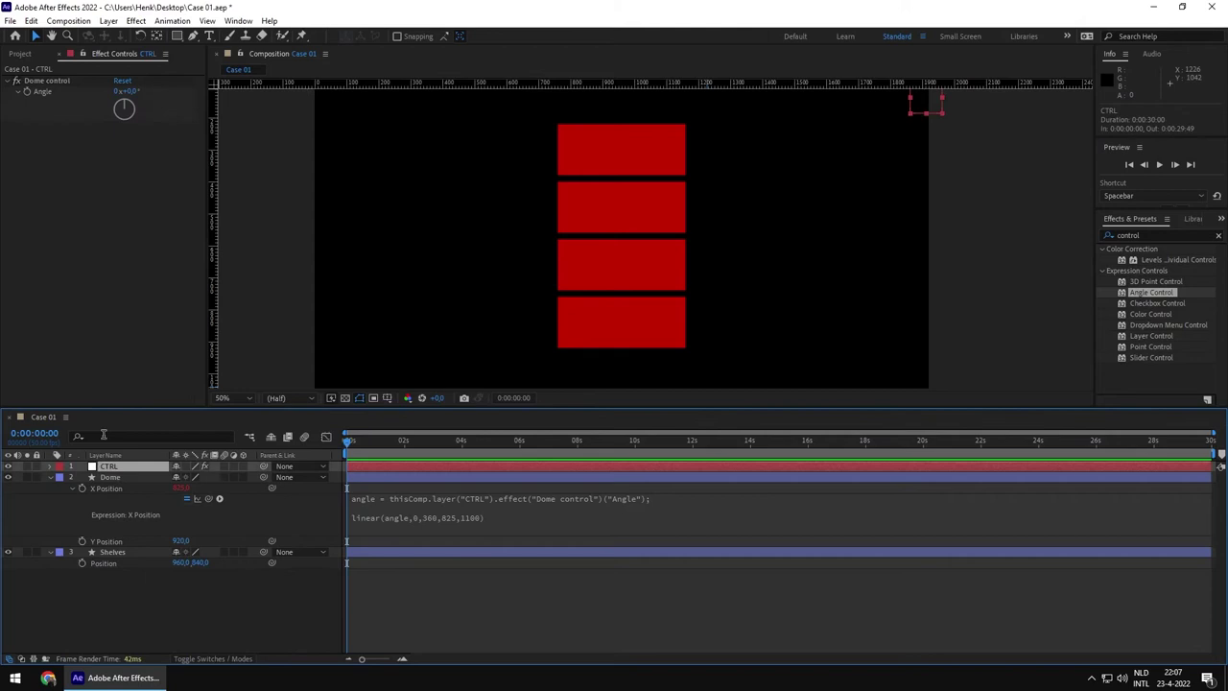
left_click(129, 91)
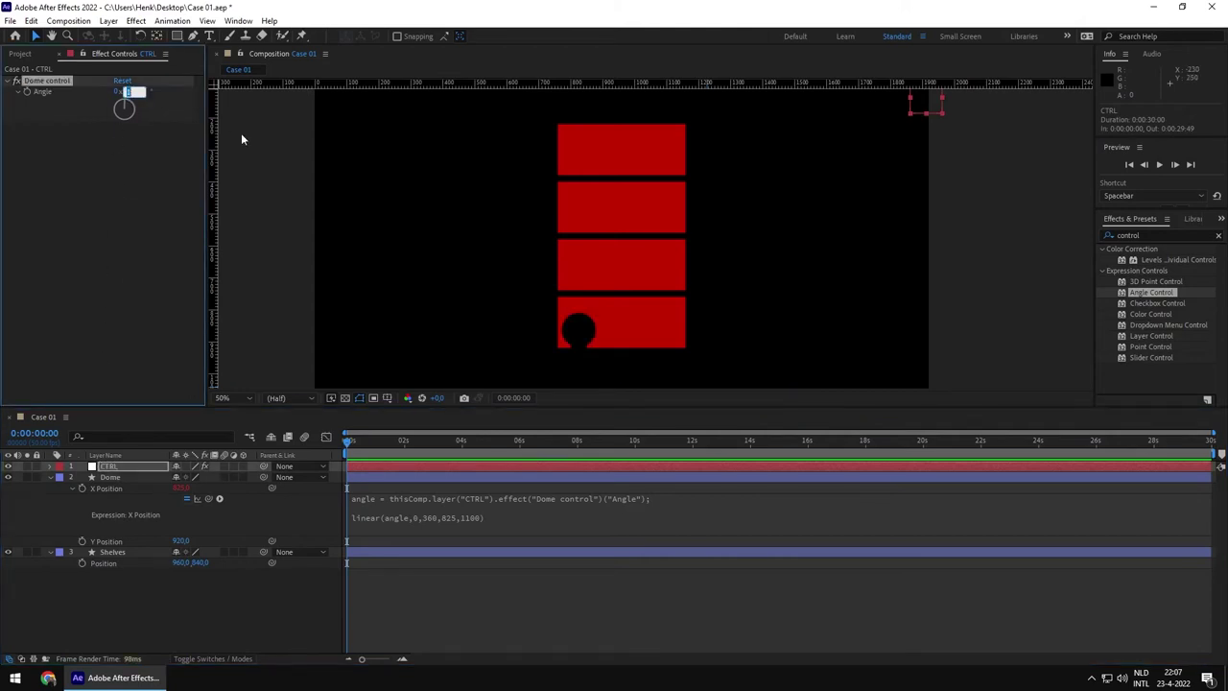
left_click(104, 145)
left_click_drag(130, 93, 381, 114)
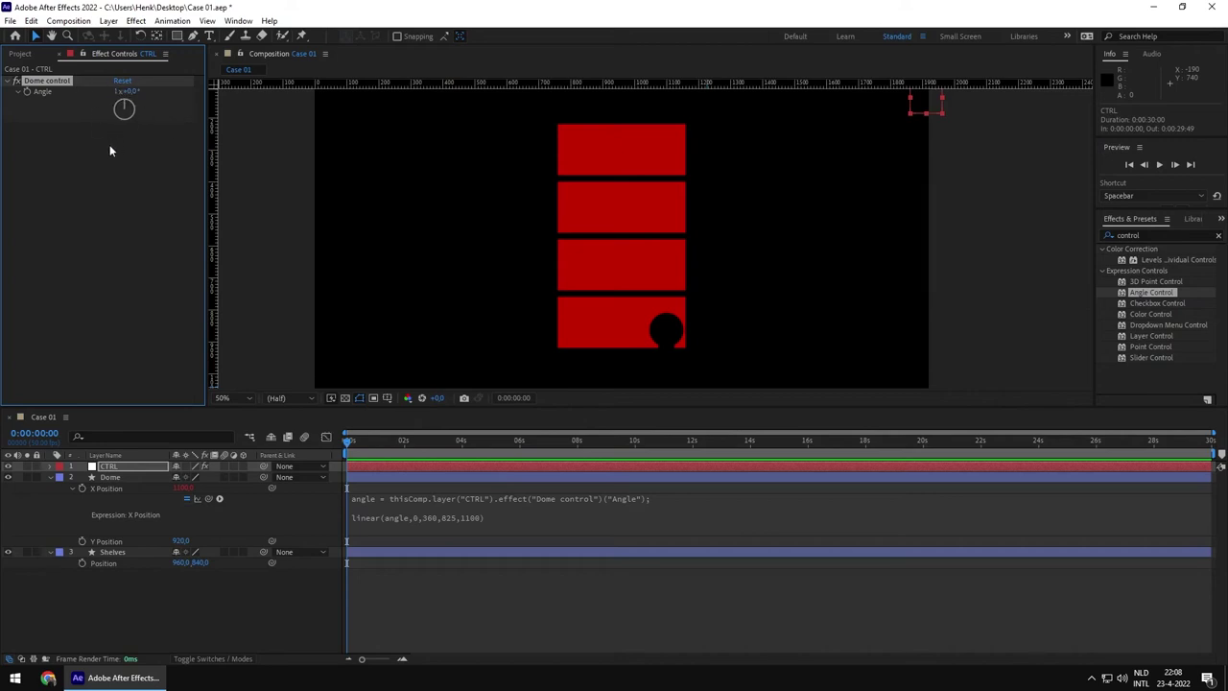
left_click(140, 539)
left_click(107, 542)
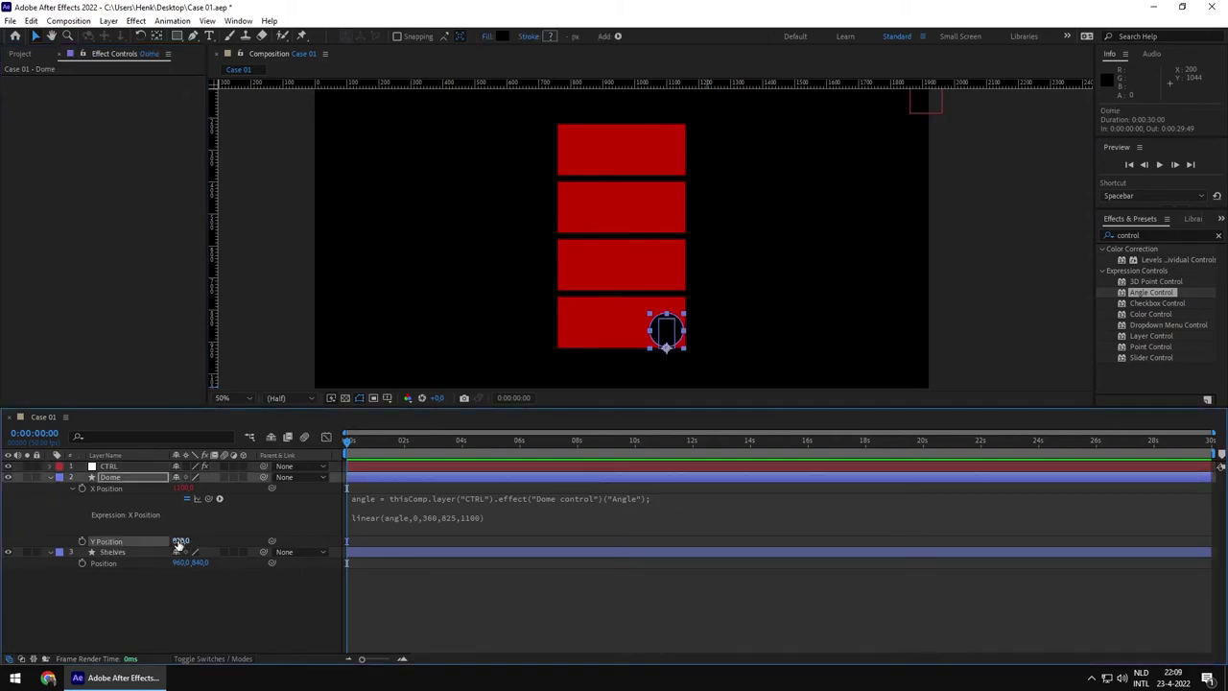
Start a Y Position expression with the pasted angle line and an if (angle < 360) { condition.
left_click(83, 543, "alt")
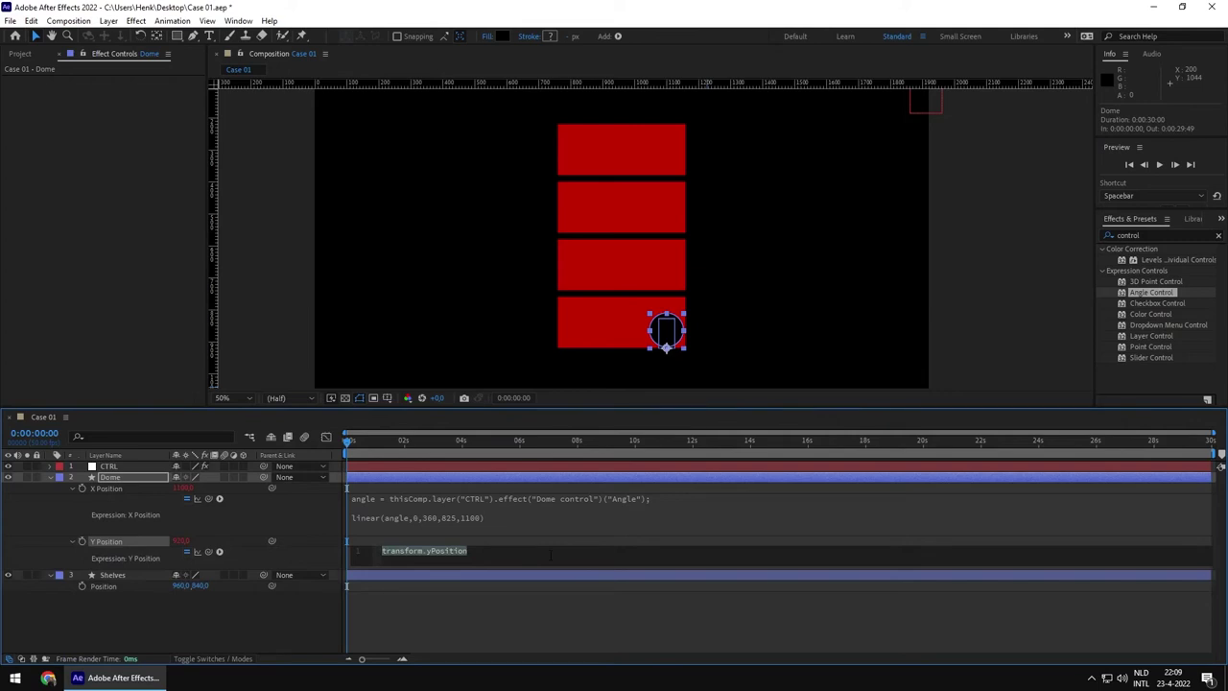
left_click(542, 506)
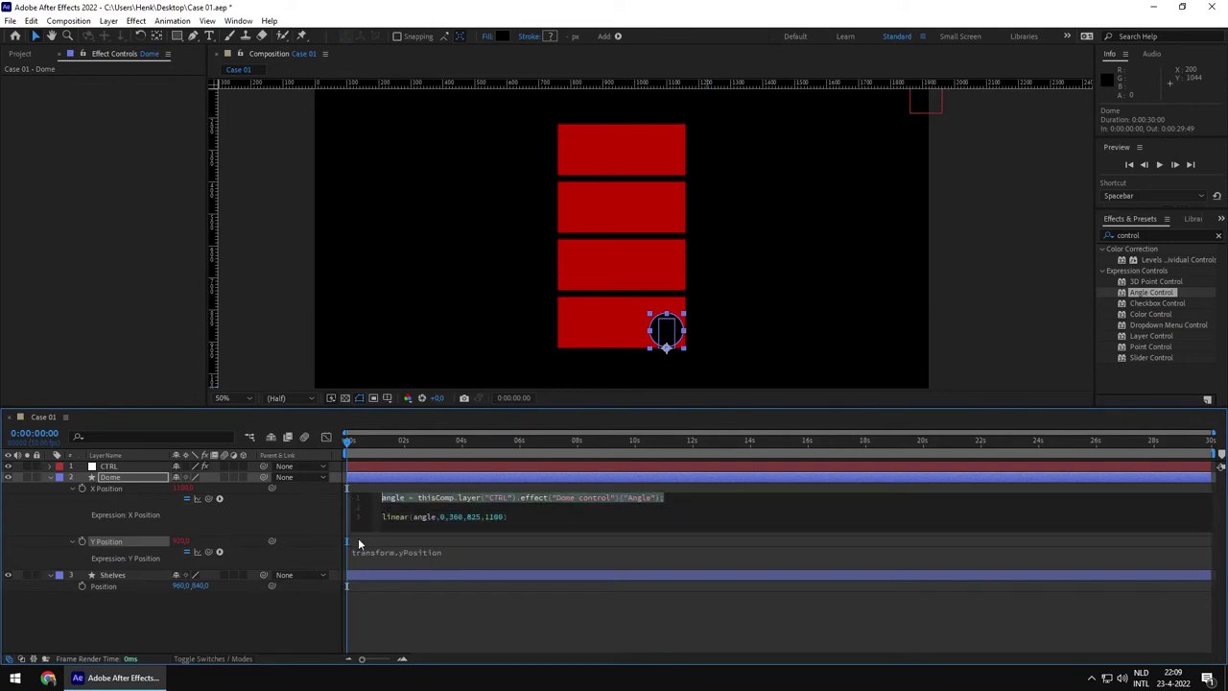
left_click(436, 553)
type("angle = thisComp.layer(\"CTRL\").effect(\"Dome control\")(\"Angle\");")
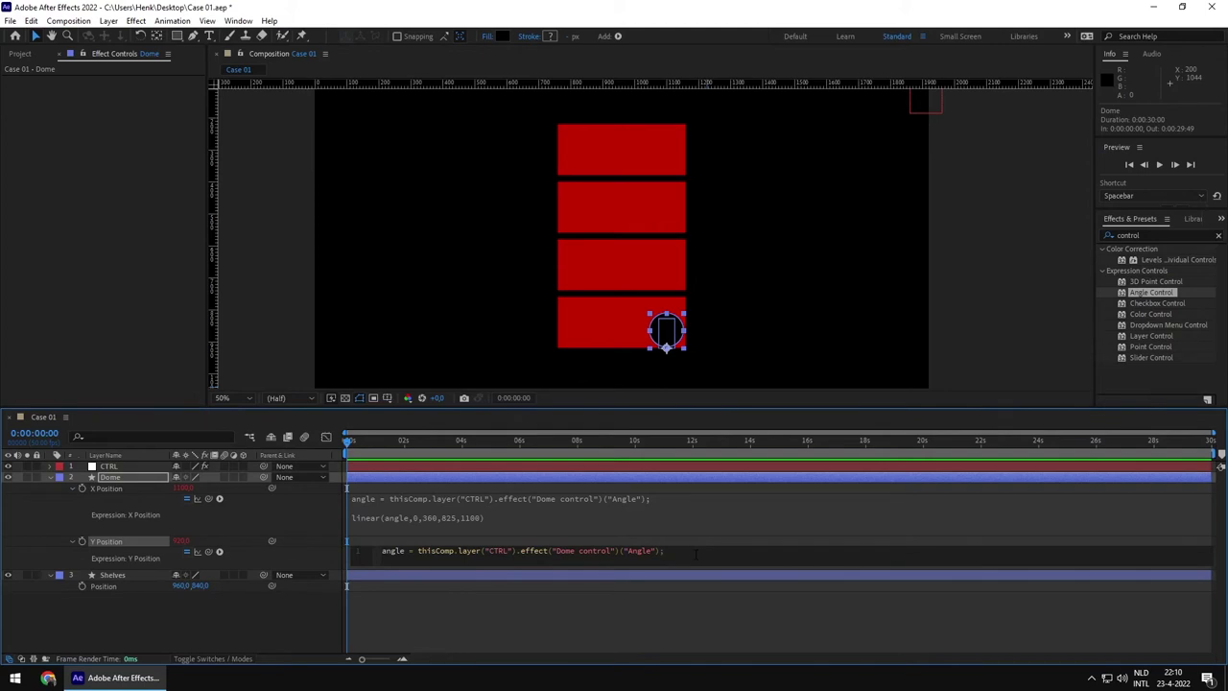
key("Return")
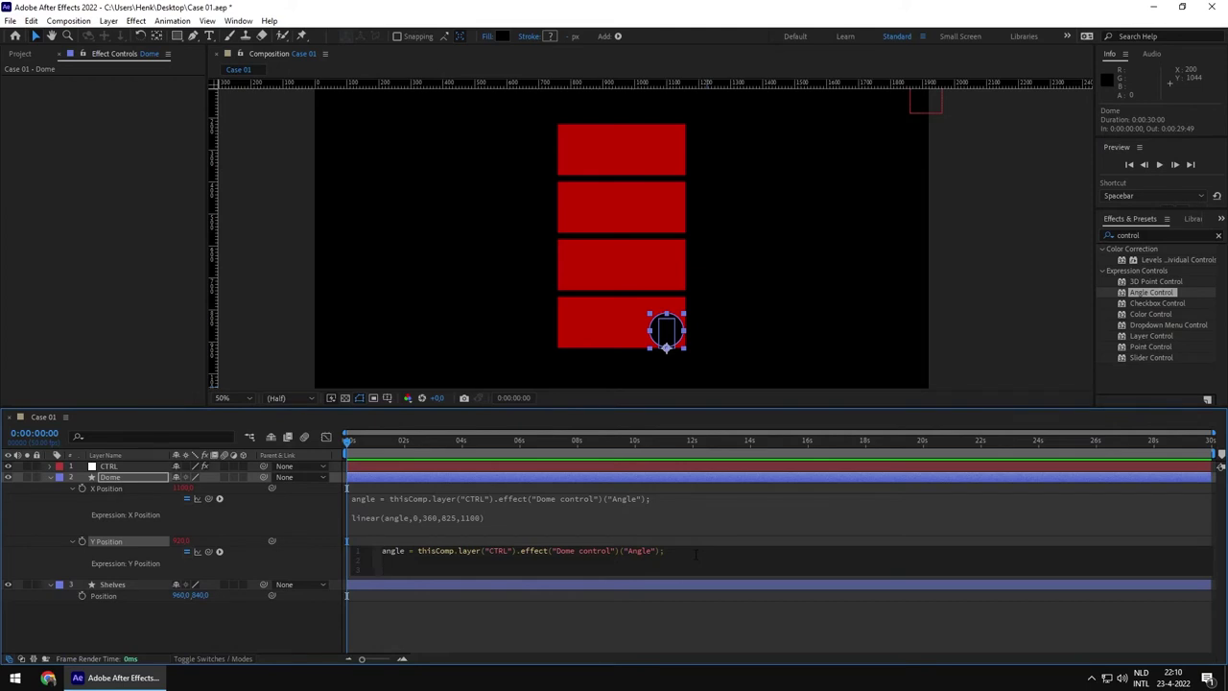
type("if ")
type("()")
type("angle")
type("<")
type(" 360")
type(") ")
type("{")
Return 920 in the if block, add else if (angle < 720) returning 1100, and commit.
key("Return")
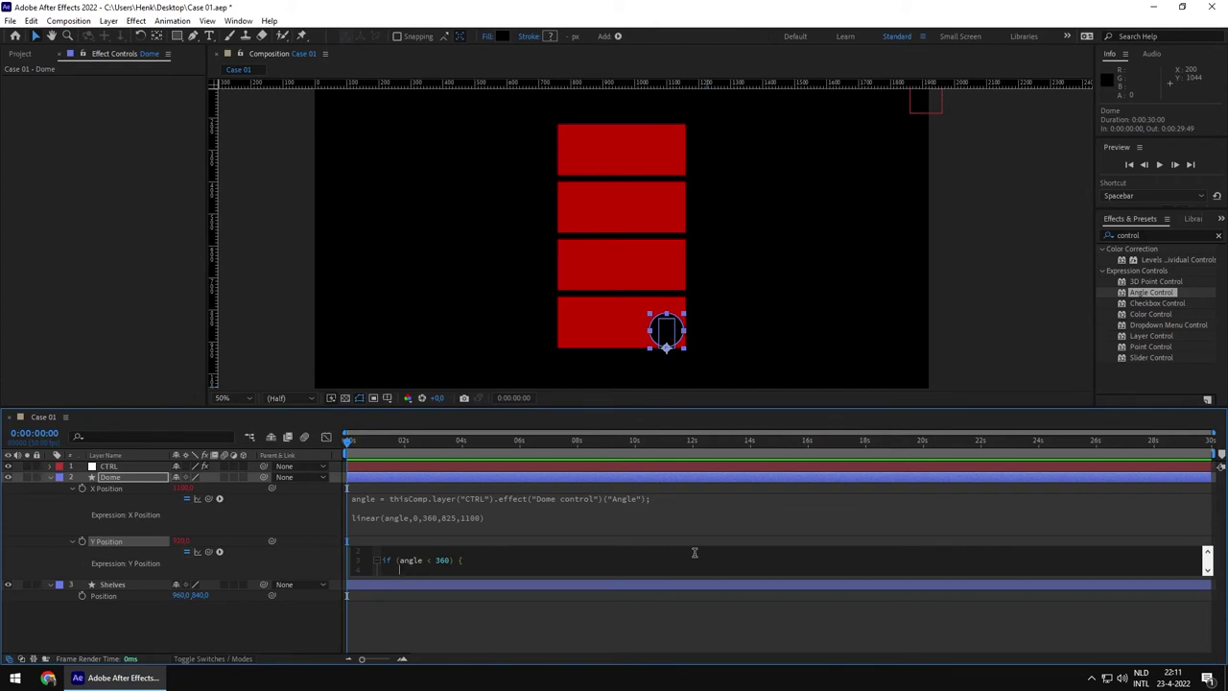
type("920;")
key("BackSpace")
type("}")
key("Return")
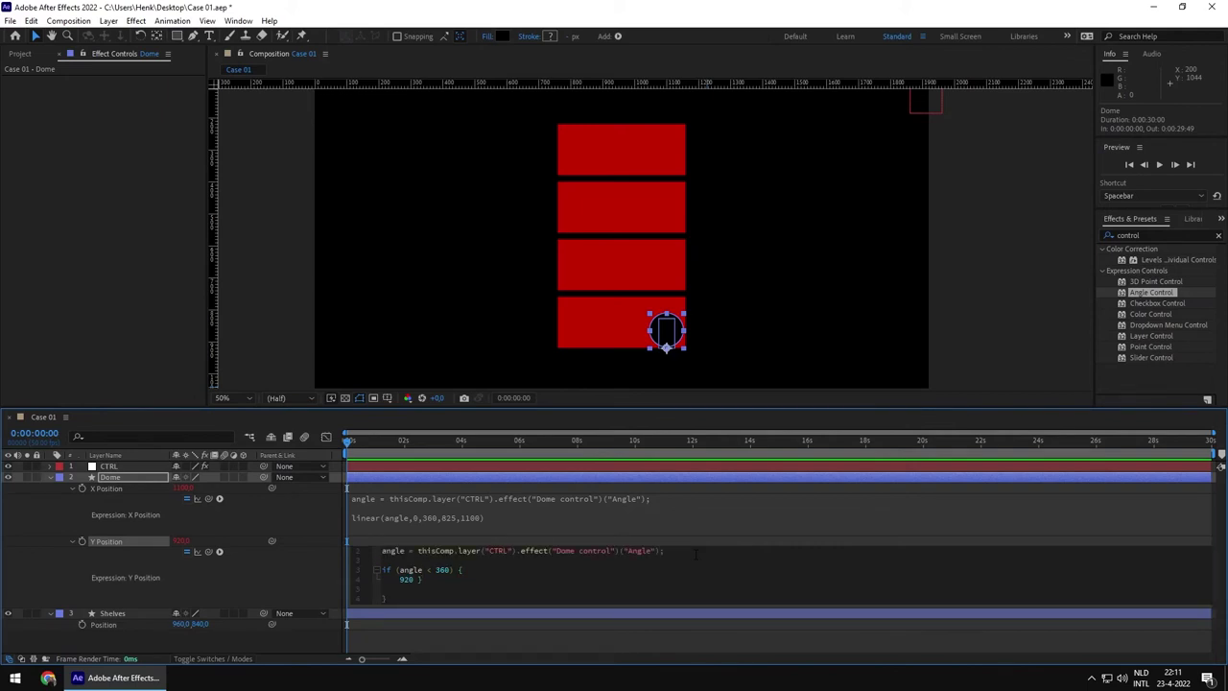
type("else if (angle < 720) {")
key("Return")
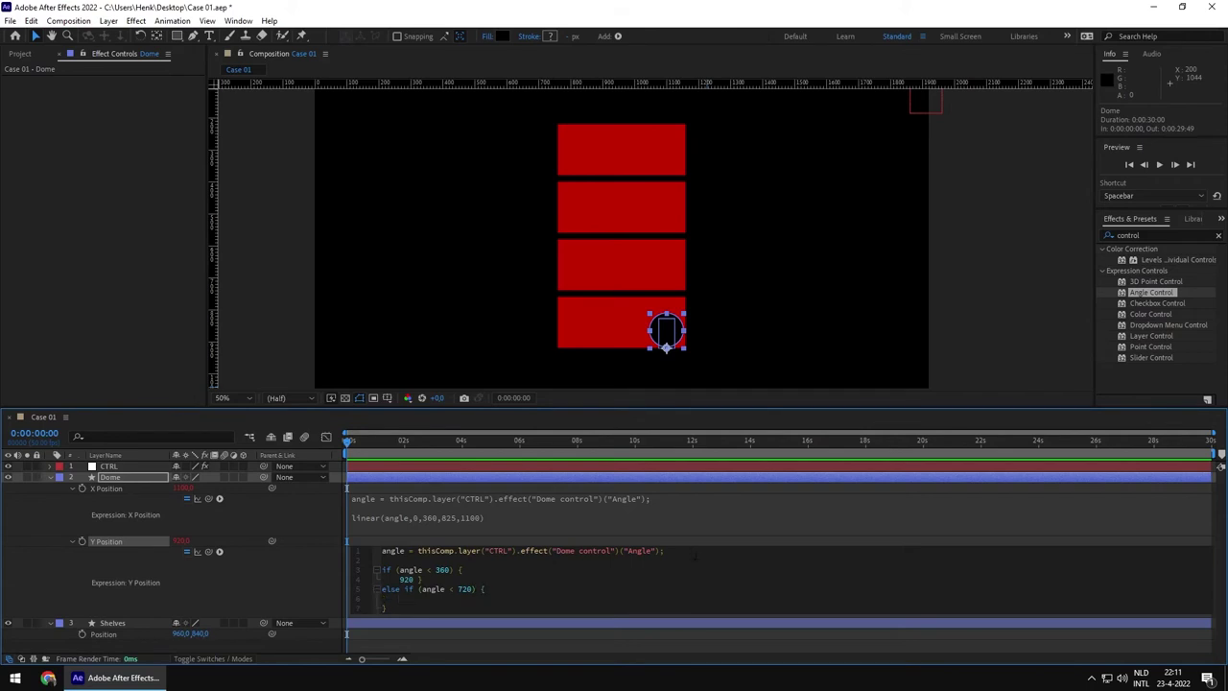
type("1100")
left_click(371, 583)
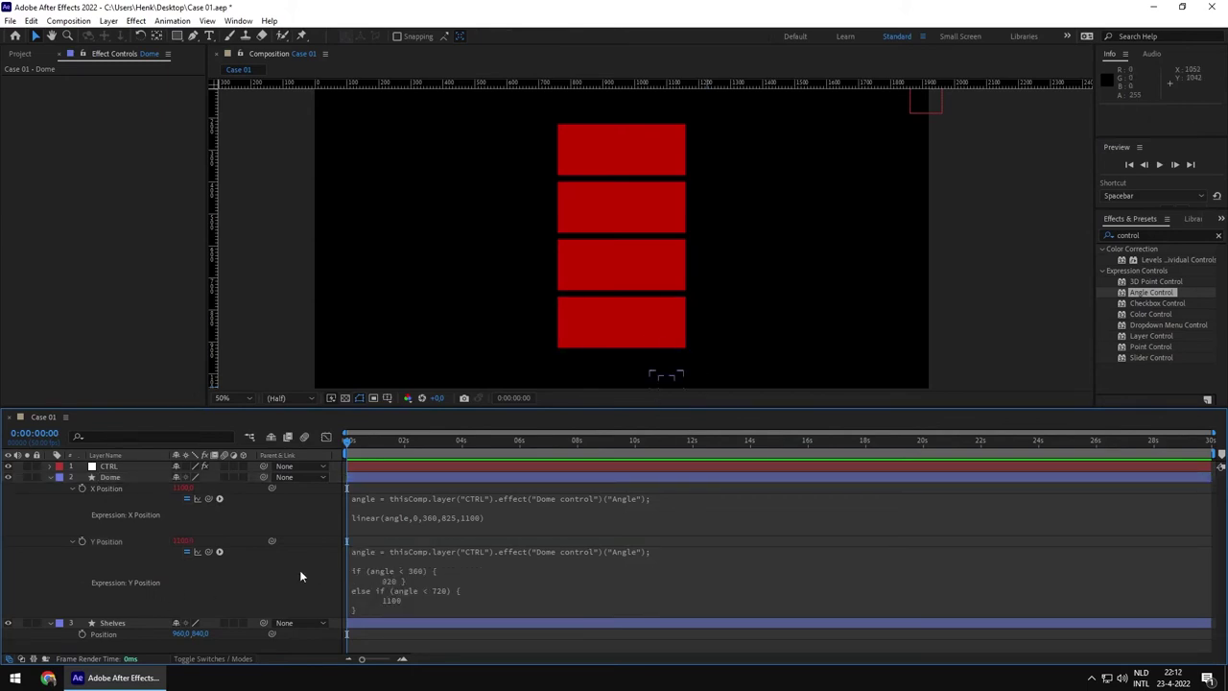
Scrub CTRL's Angle to watch the dome move, then bring it back to about 0°.
left_click(115, 467)
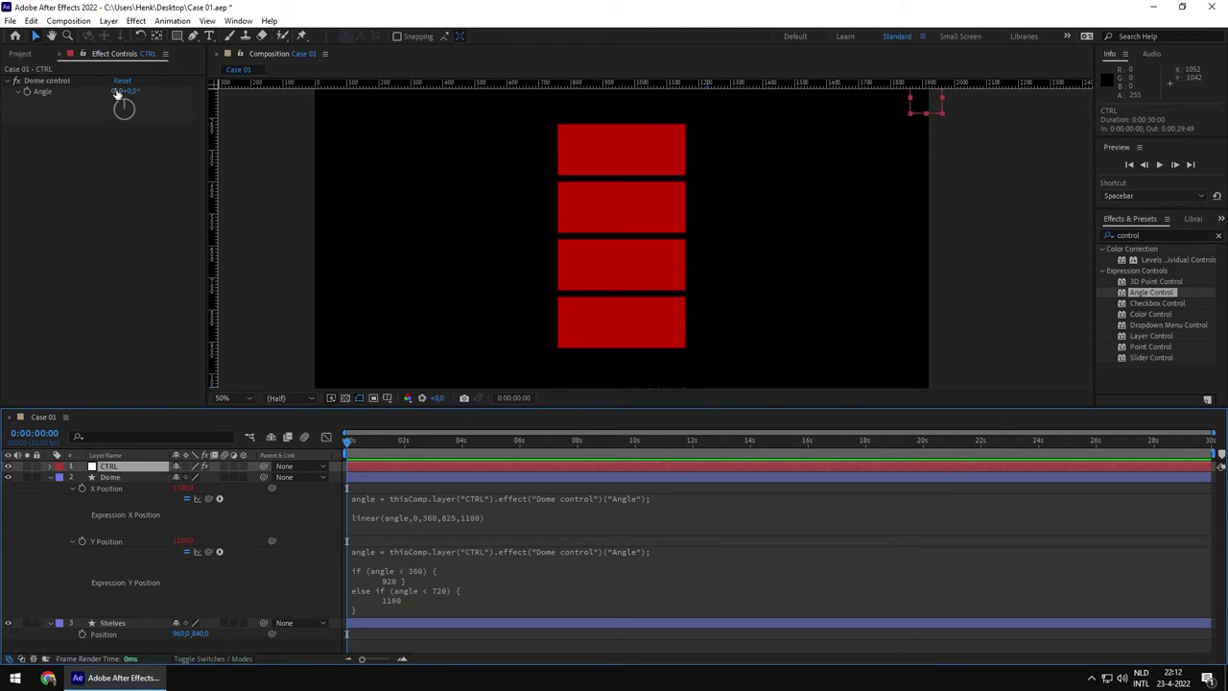
mouse_move(120, 93)
left_mouse_down()
mouse_move(134, 93)
mouse_move(60, 95)
mouse_move(143, 98)
left_mouse_up()
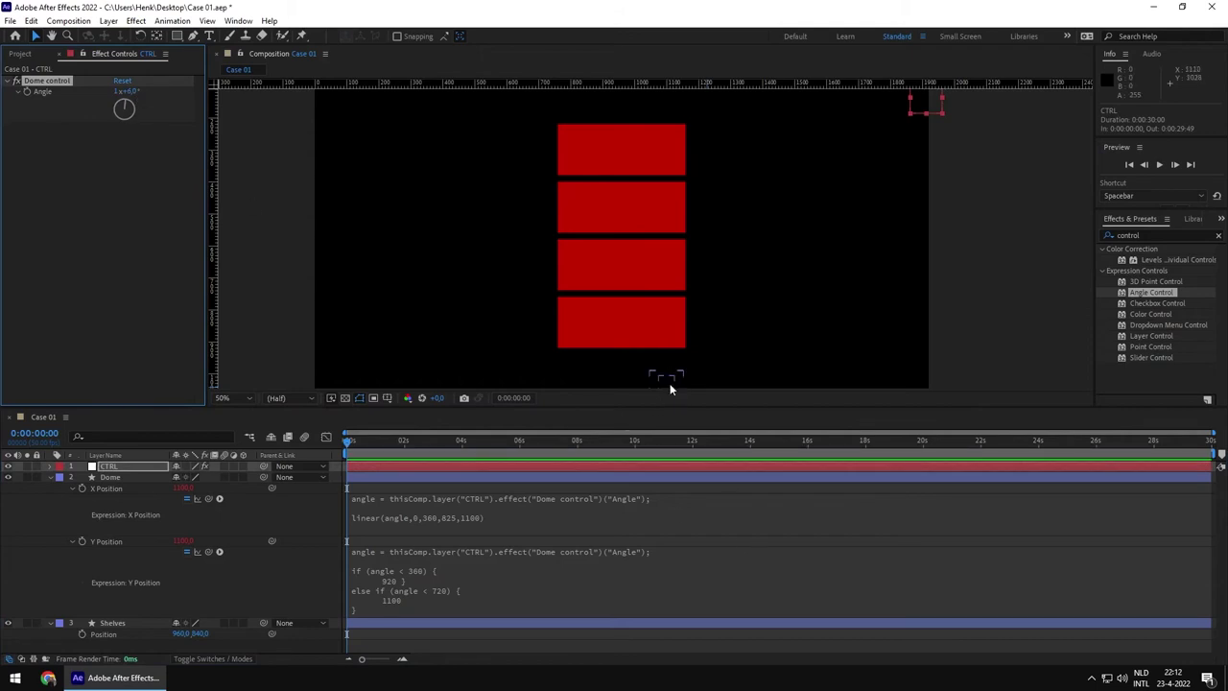
left_click(670, 385)
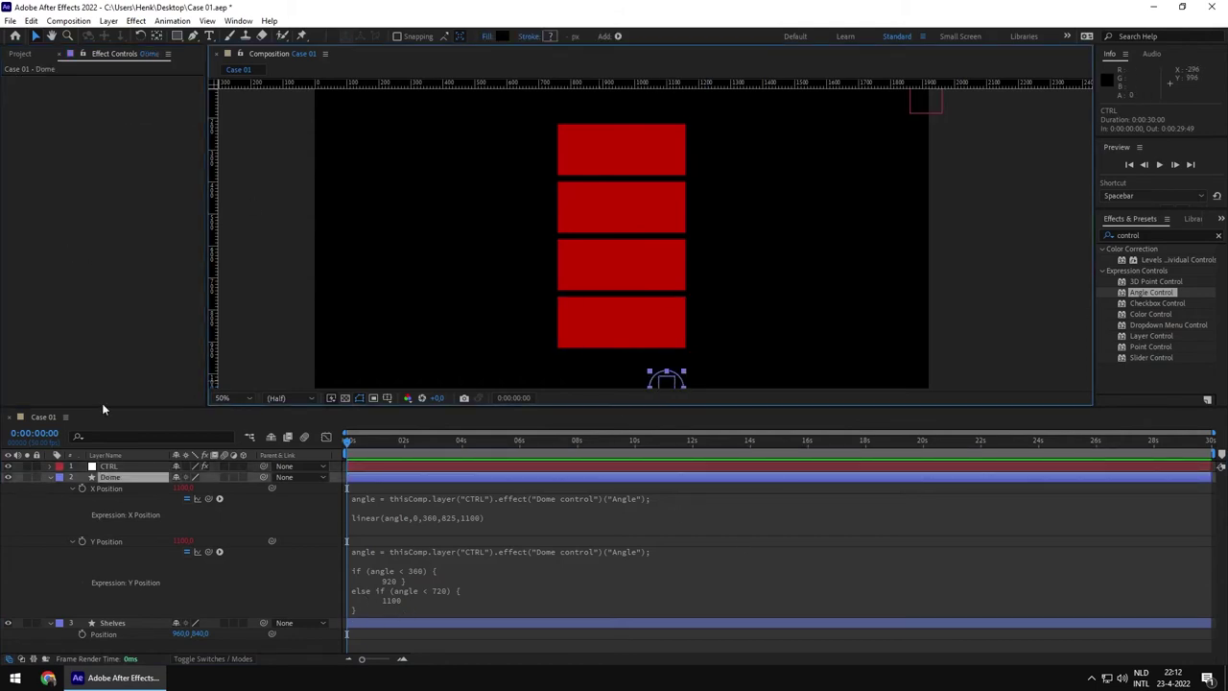
left_click(108, 466)
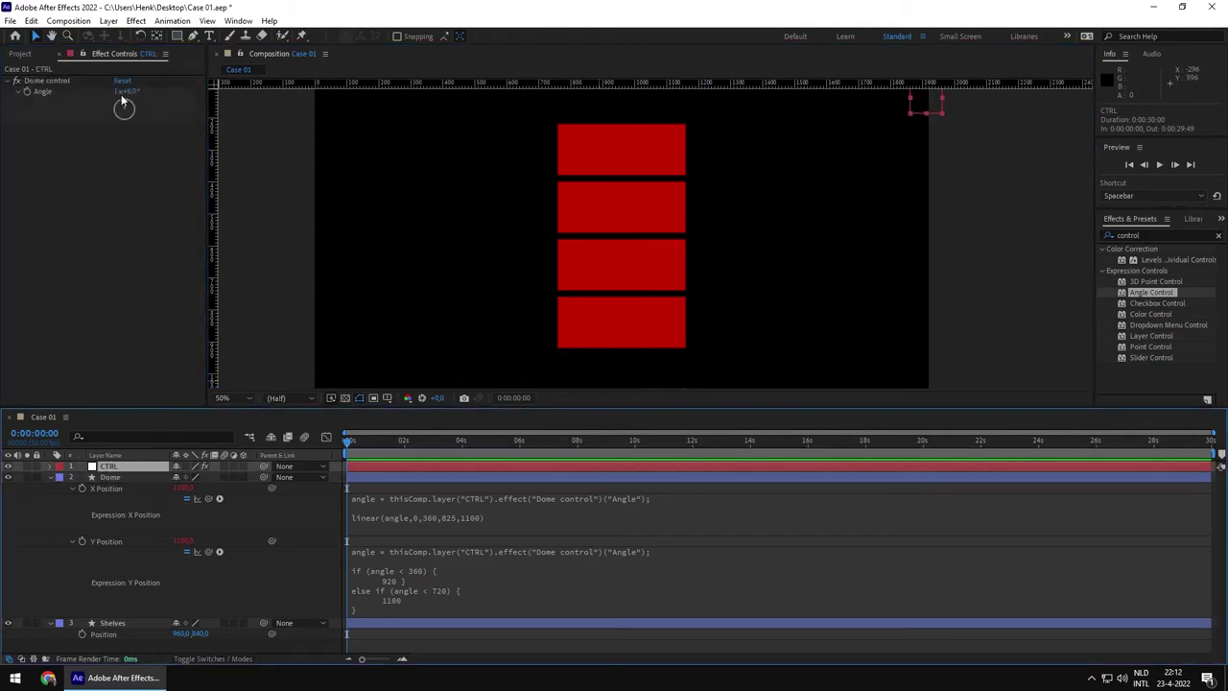
left_click_drag(131, 91, 418, 620)
Change the else-if Y value from 1100, first to 800 and then to 760.
left_click(393, 602)
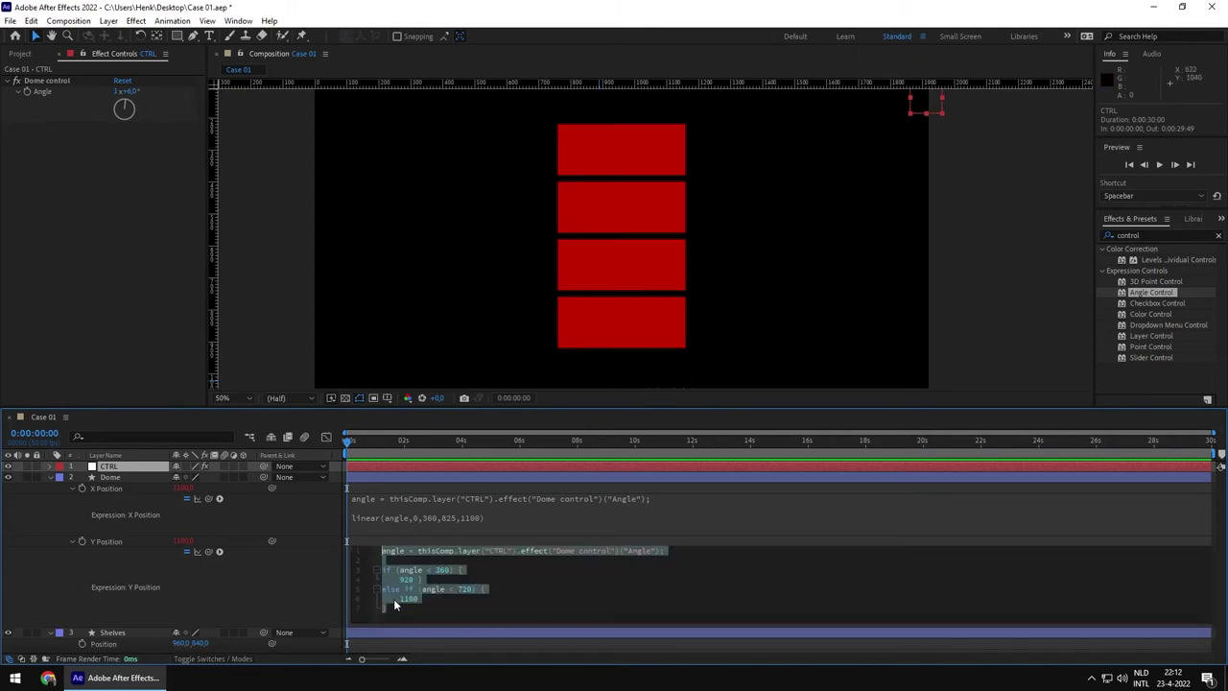
left_click(401, 599)
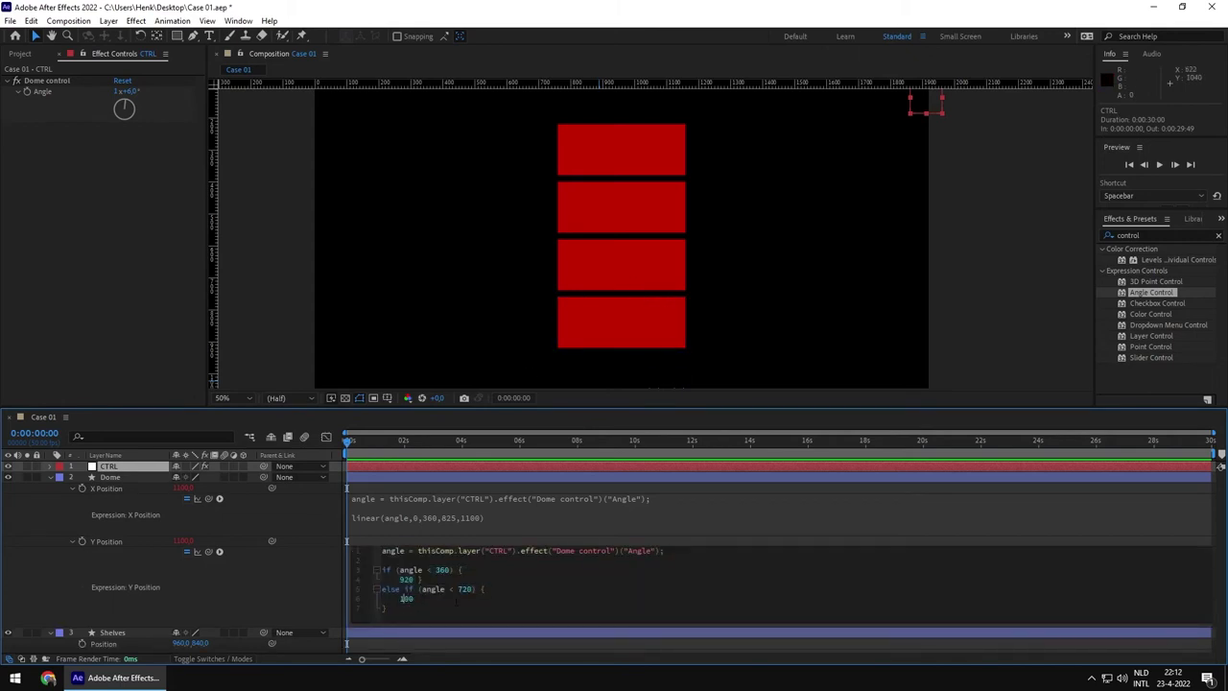
key("BackSpace")
type("80")
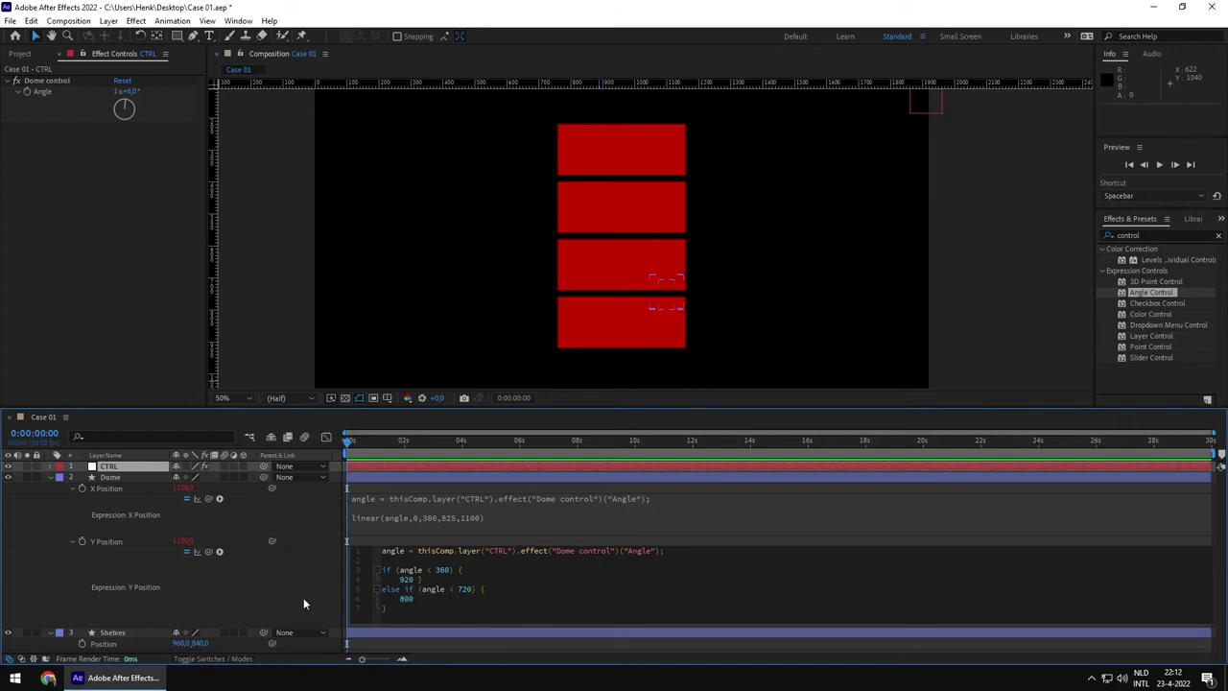
left_click(343, 596)
left_click(396, 599)
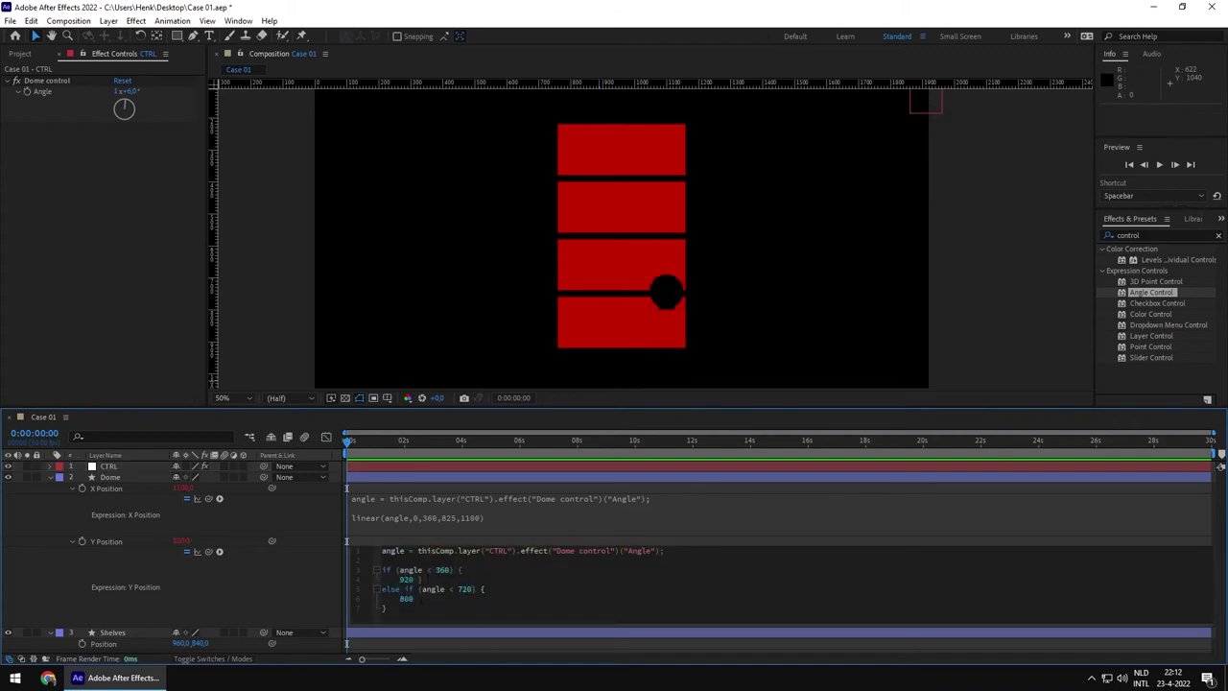
double_click(407, 600)
type("760")
left_click(294, 593)
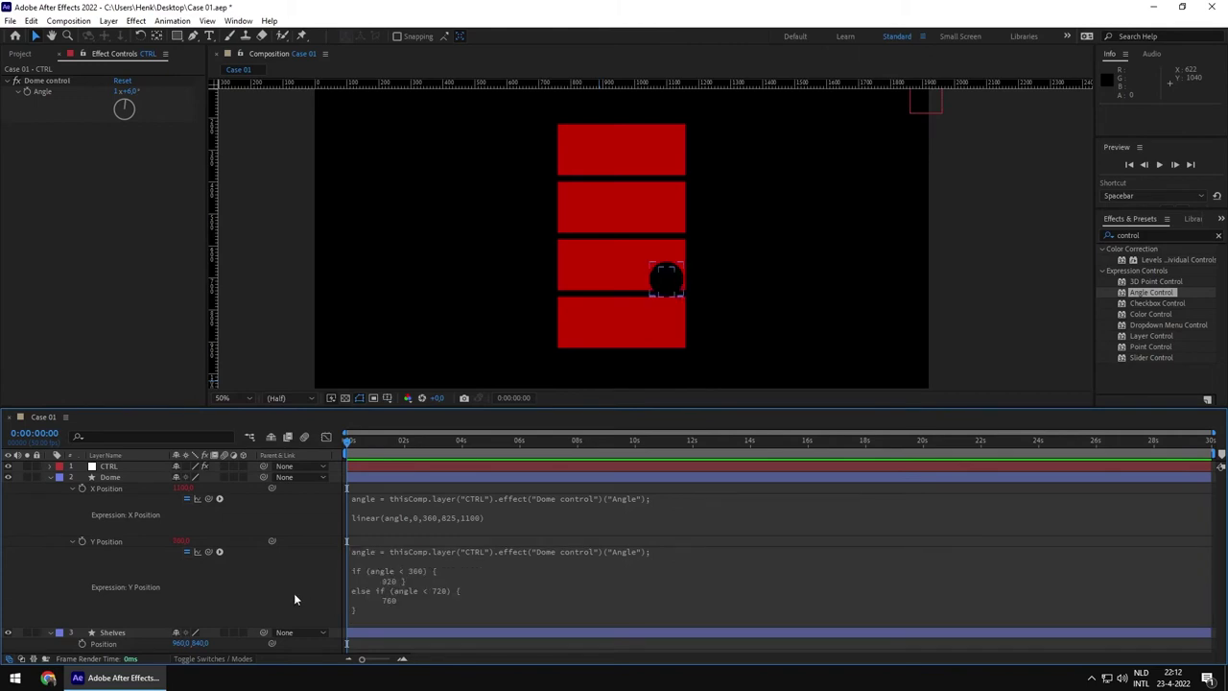
Adjust the else-if Y value to 740 and commit the Y Position expression.
left_click(420, 589)
left_click(407, 598)
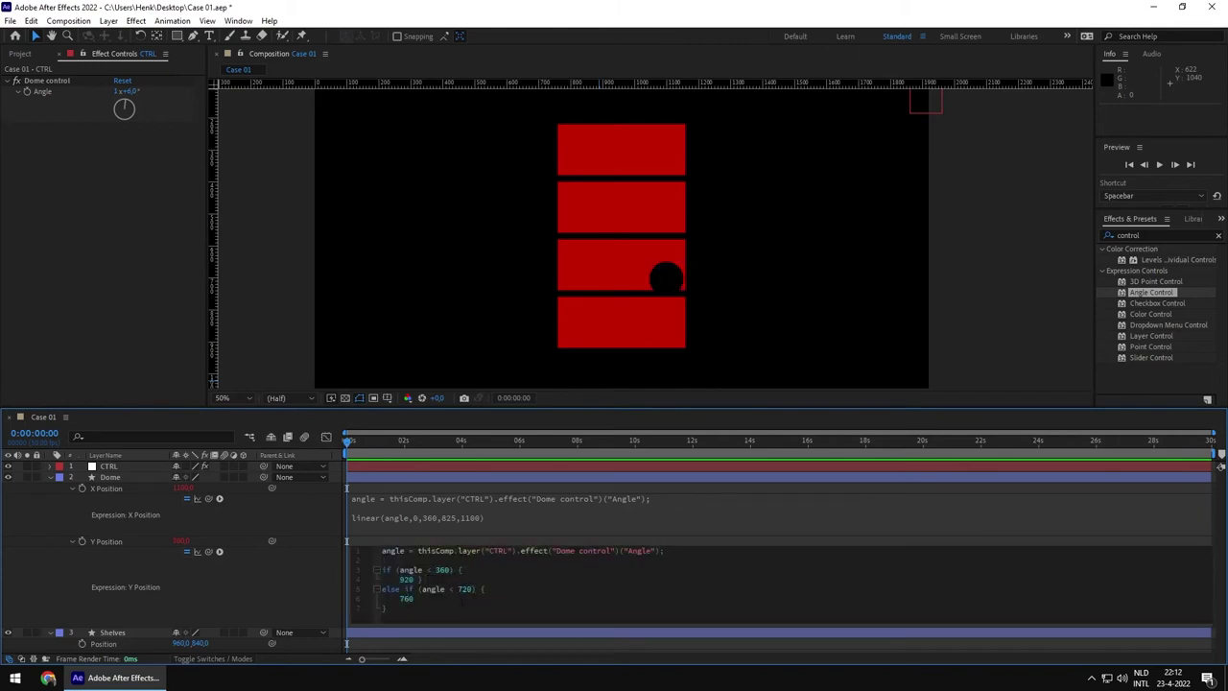
key("BackSpace")
type("3")
left_click(288, 591)
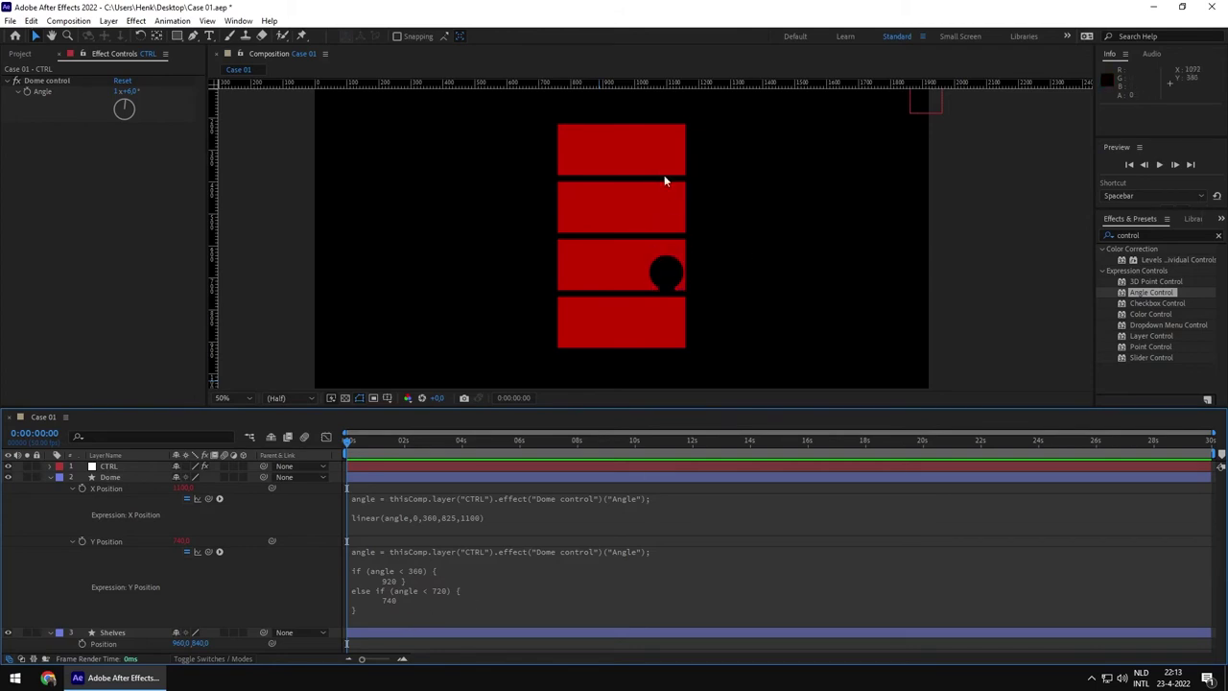
Raise CTRL's Dome control Angle so the dome moves onto the bottom shelf.
left_click(519, 365)
left_click(110, 187)
left_click_drag(120, 112, 234, 100)
Reset the Angle to 0 and show the Dome's Opacity expression.
left_click(132, 92)
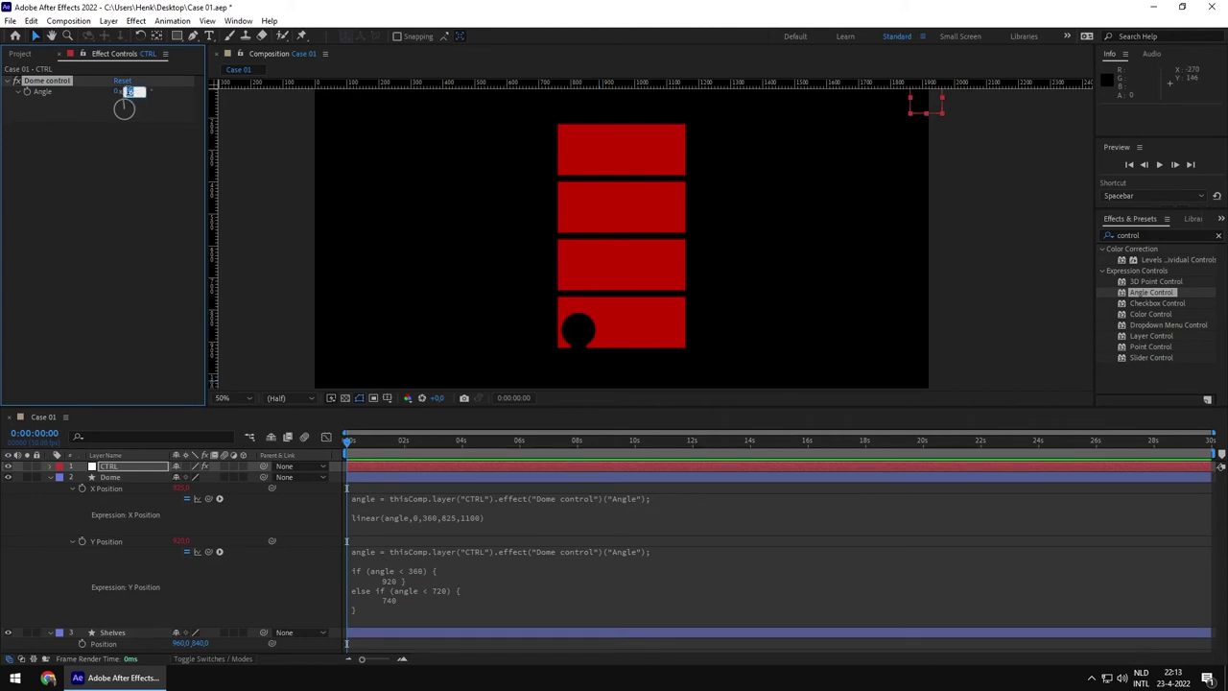
key("Return")
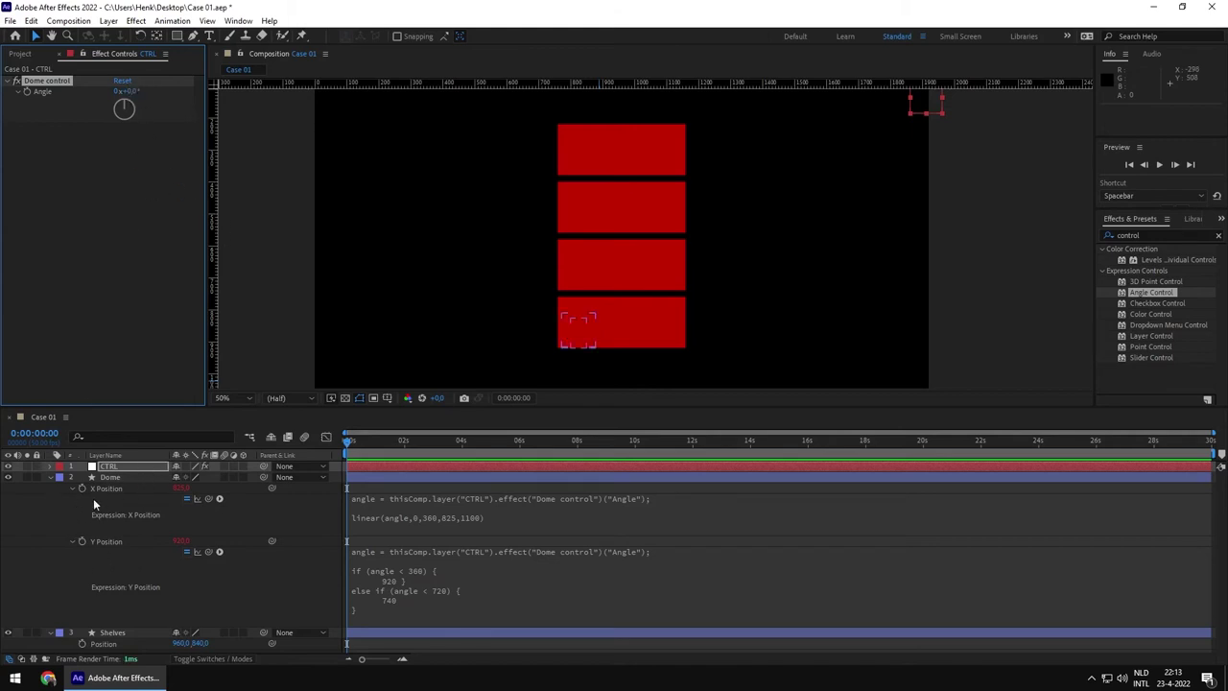
left_click(113, 479)
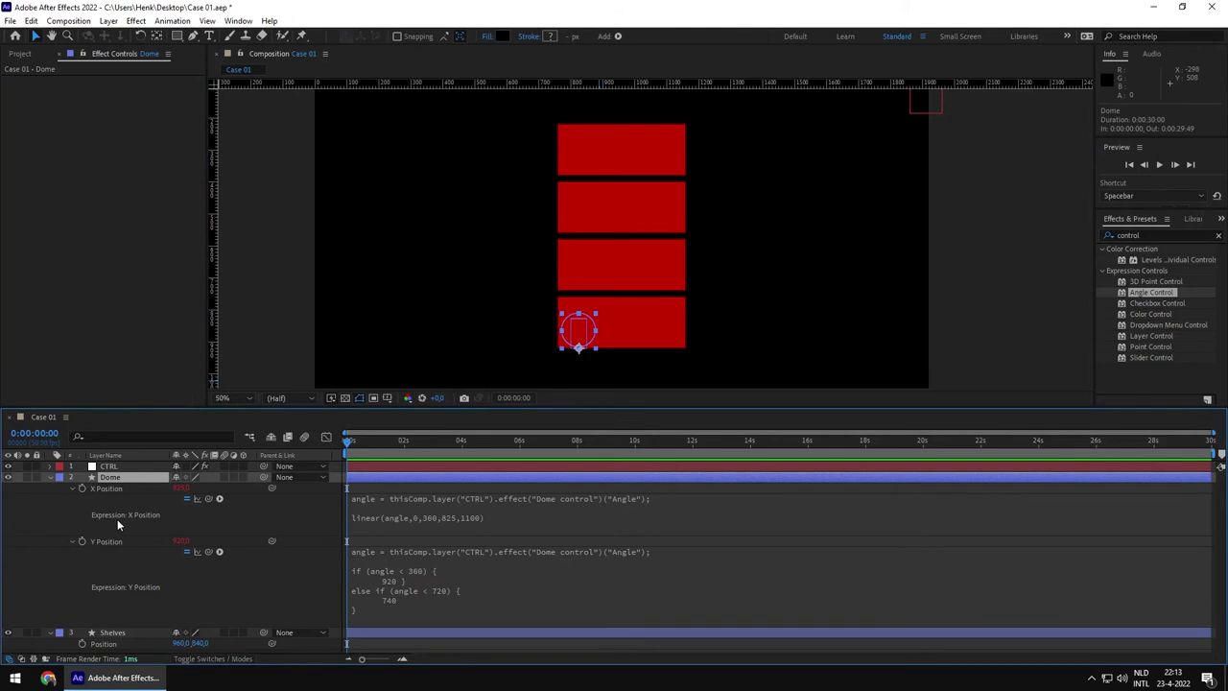
key("t")
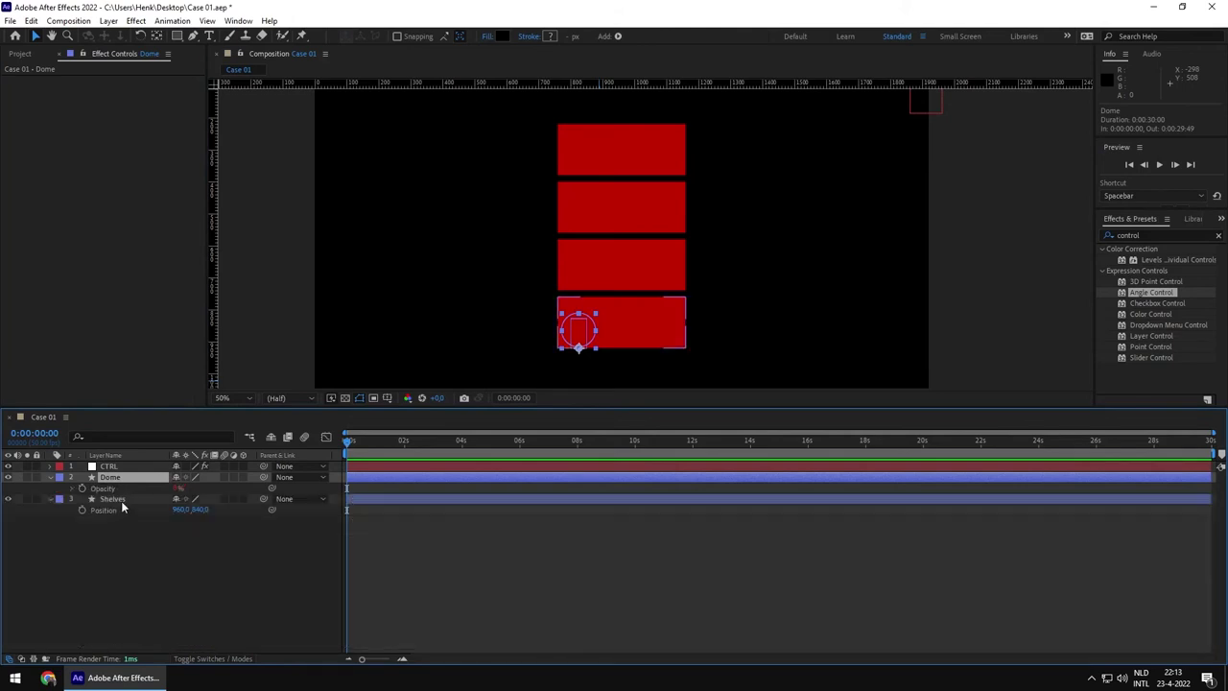
left_click(72, 490)
Change the Opacity condition from angle == 0 toward angle <= 0.
left_click(432, 516)
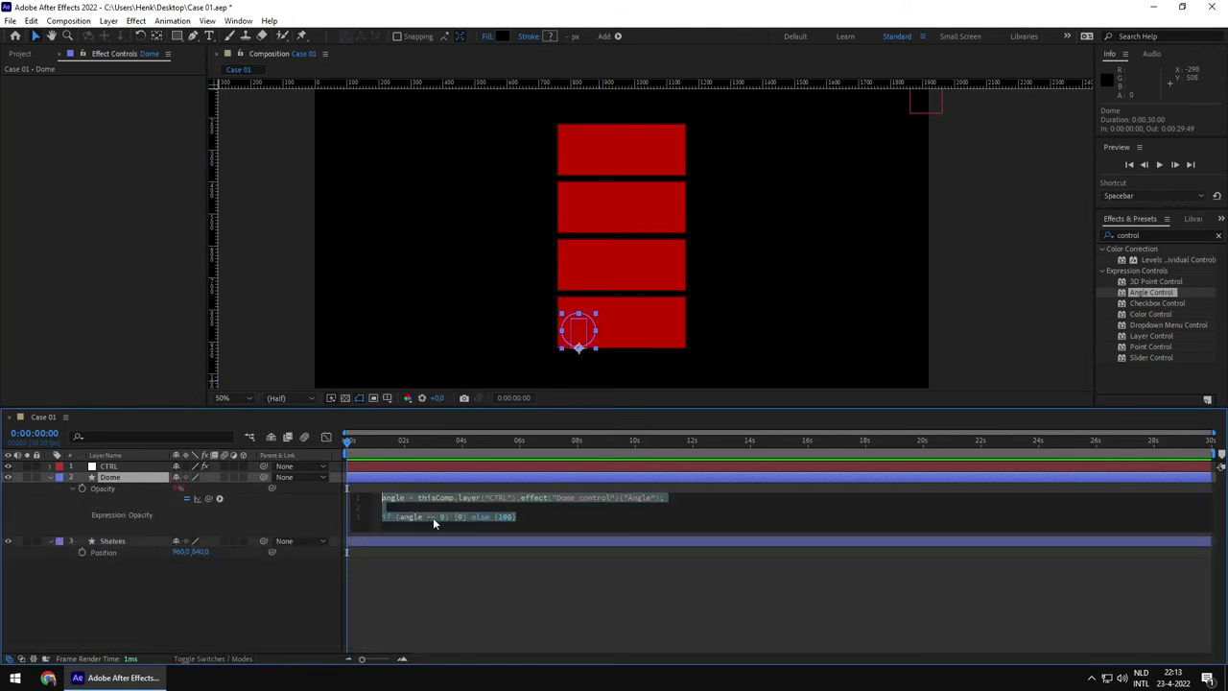
left_click(434, 516)
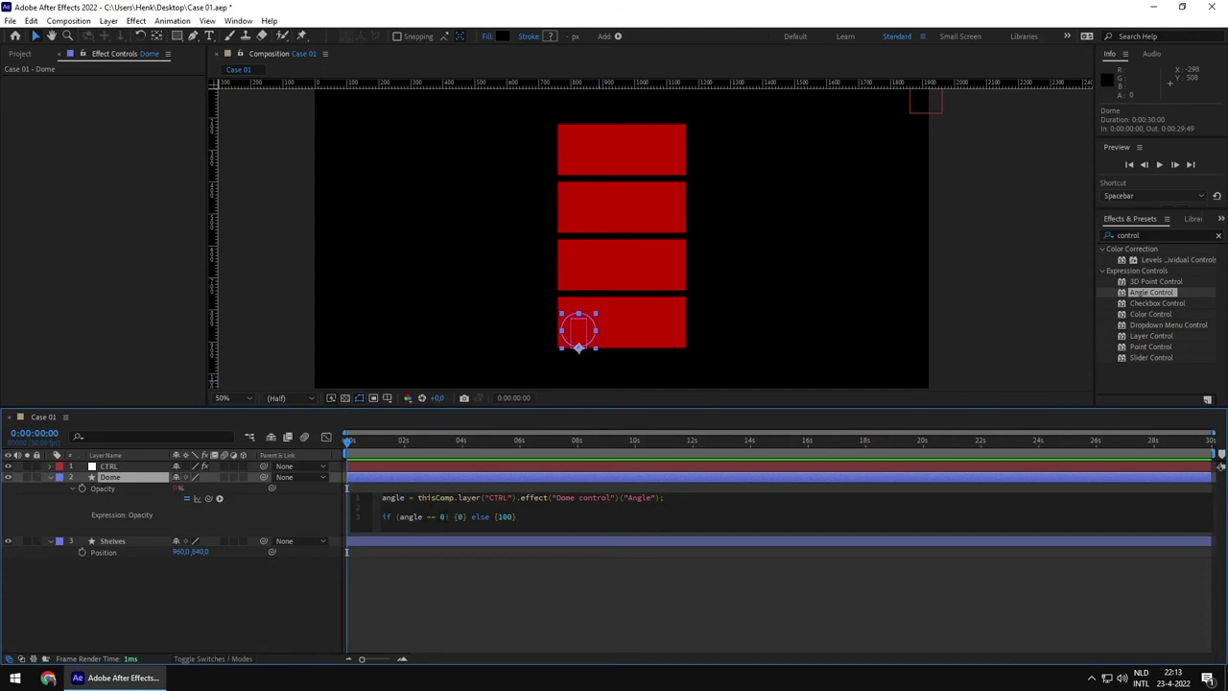
key("shift+Right")
left_click(430, 516)
key("BackSpace")
type("<")
left_click(297, 588)
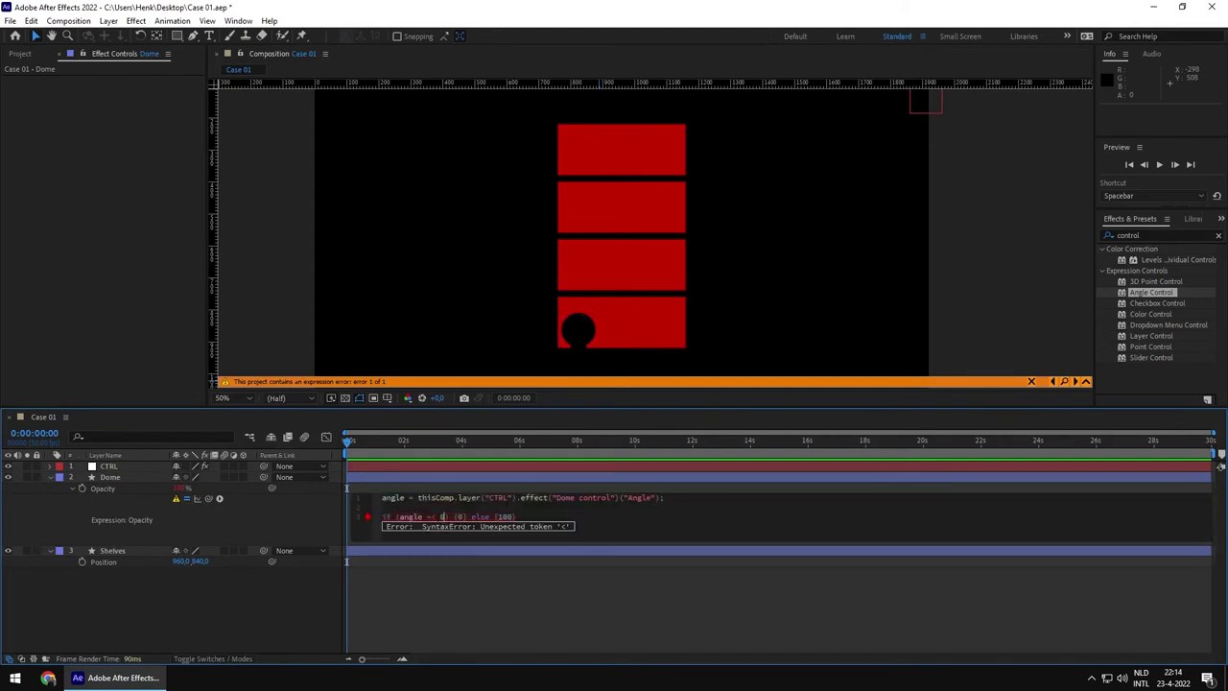
Fix the misplaced less-than sign so Opacity reads if (angle <= 0) {0} else {100}.
key("BackSpace")
key("BackSpace")
type("<")
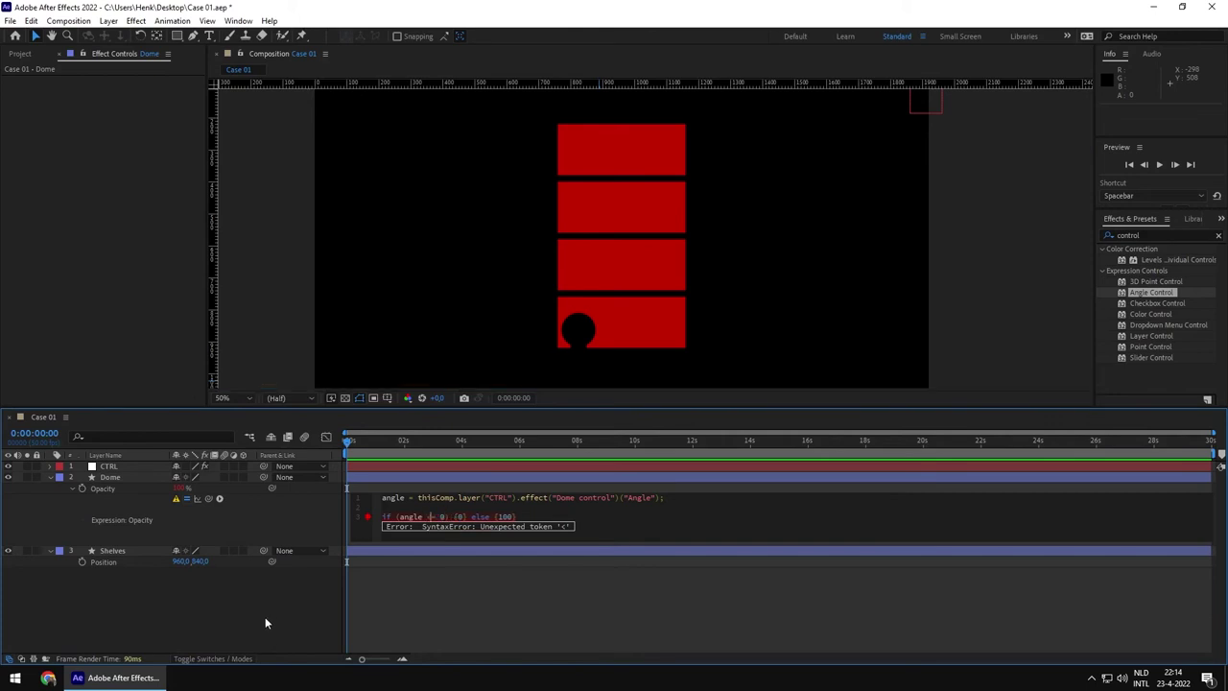
left_click(357, 587)
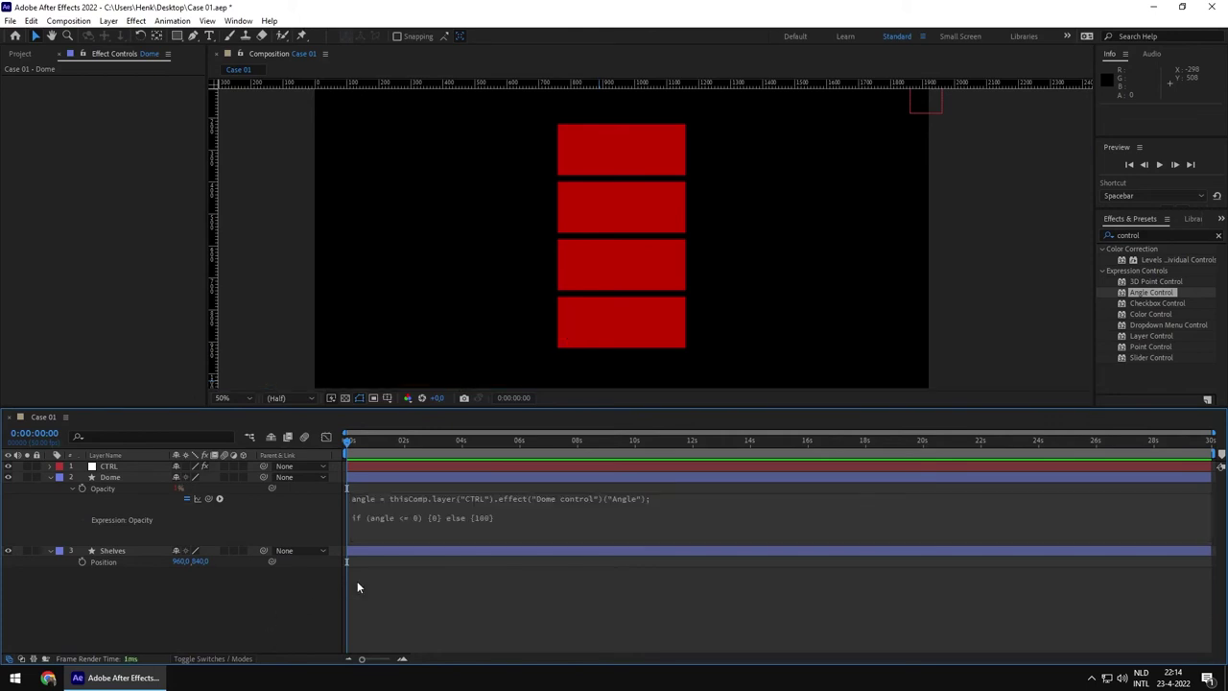
left_click(154, 502)
left_click(108, 467)
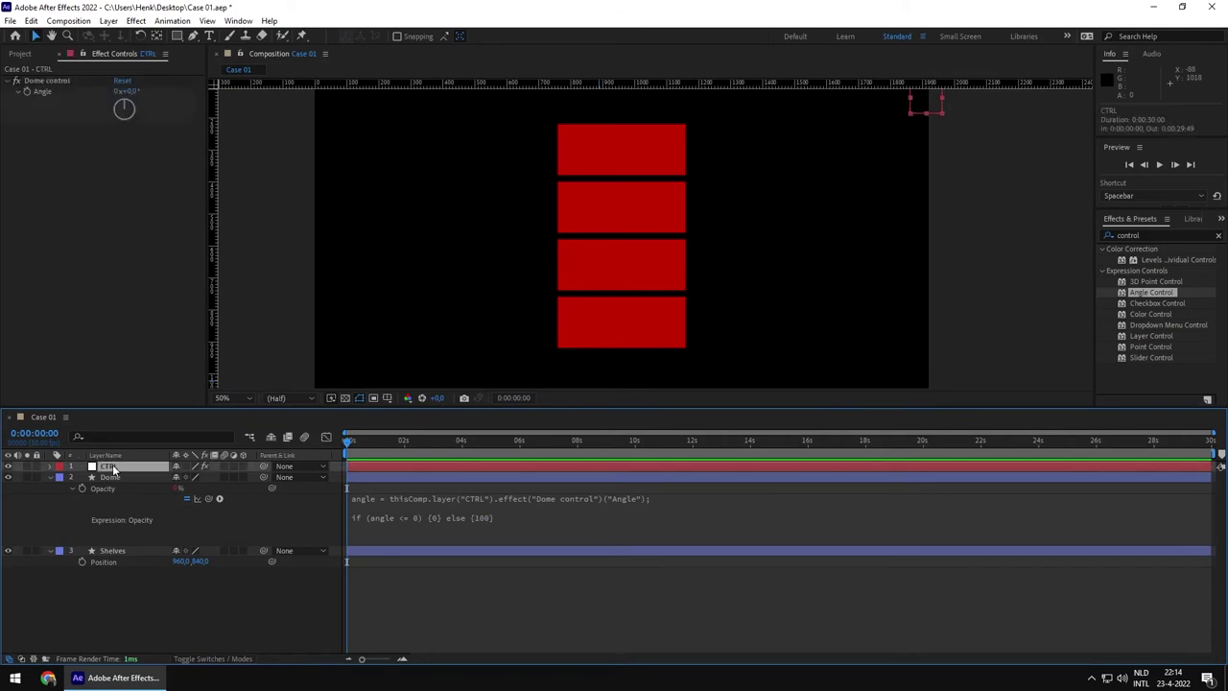
Drag the CTRL Dome control Angle further negative to test the dome's opacity.
left_click(114, 95)
mouse_move(114, 95)
left_mouse_down()
mouse_move(48, 106)
mouse_move(122, 106)
left_mouse_up()
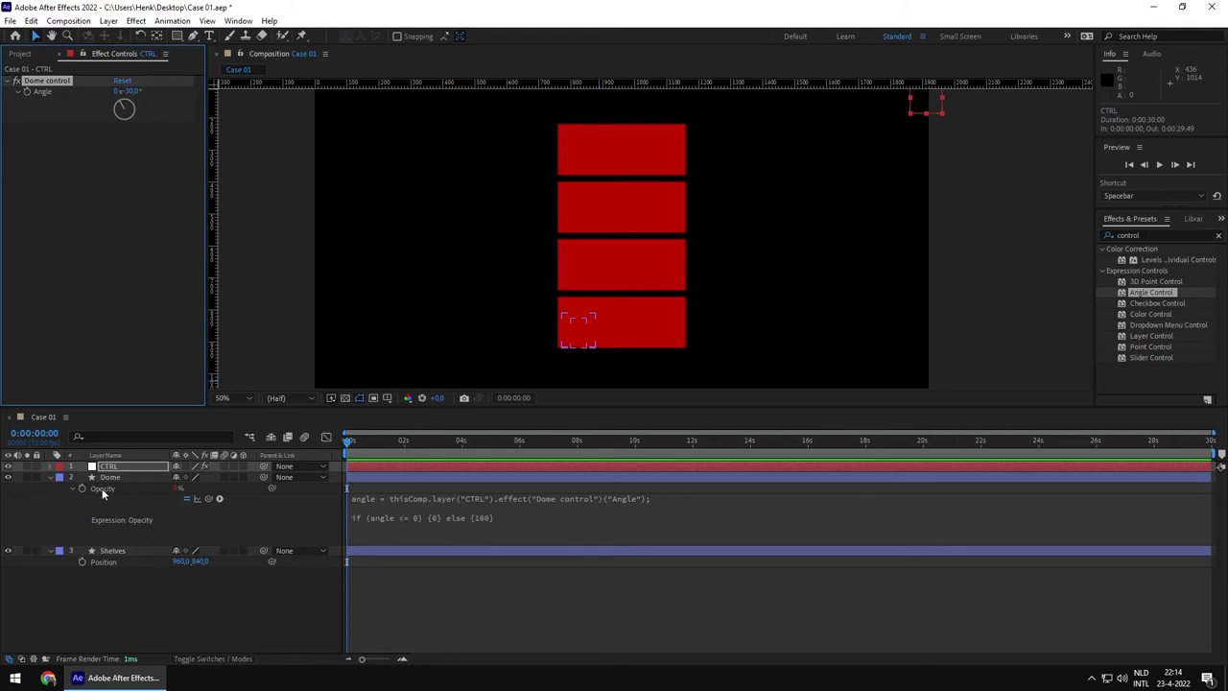
left_click(51, 476)
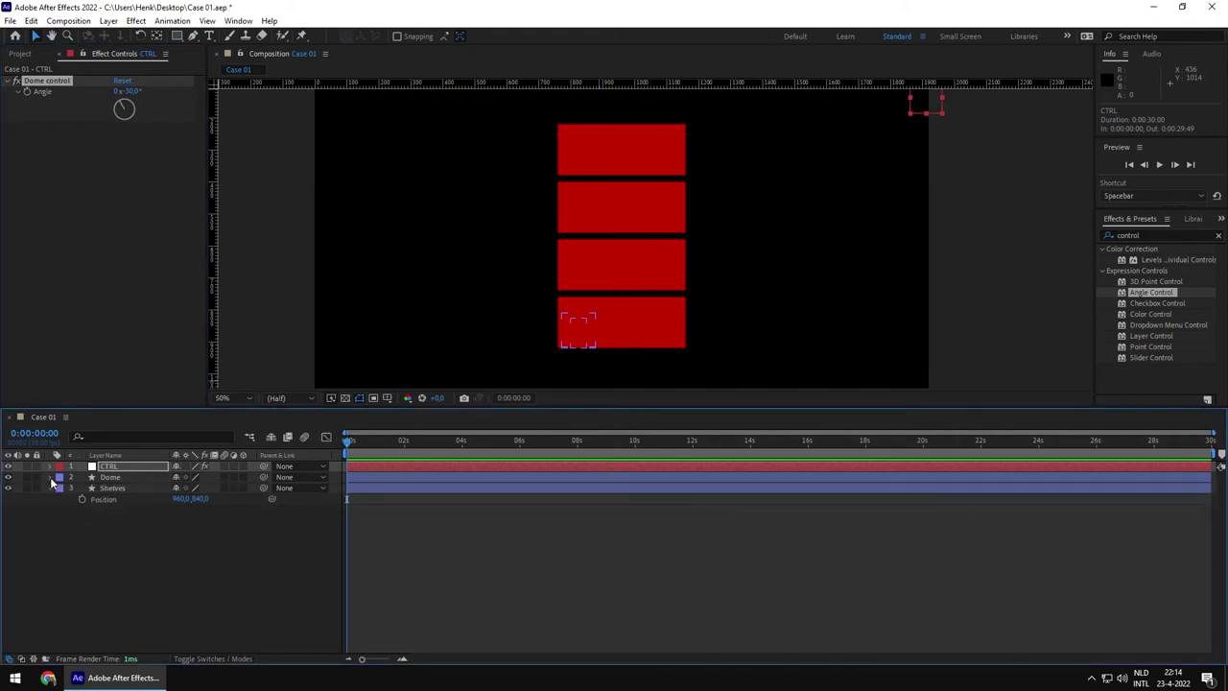
left_click(51, 477)
Reveal the Dome's X Position expression, then raise the CTRL Angle to 1x+352°.
left_click(112, 476)
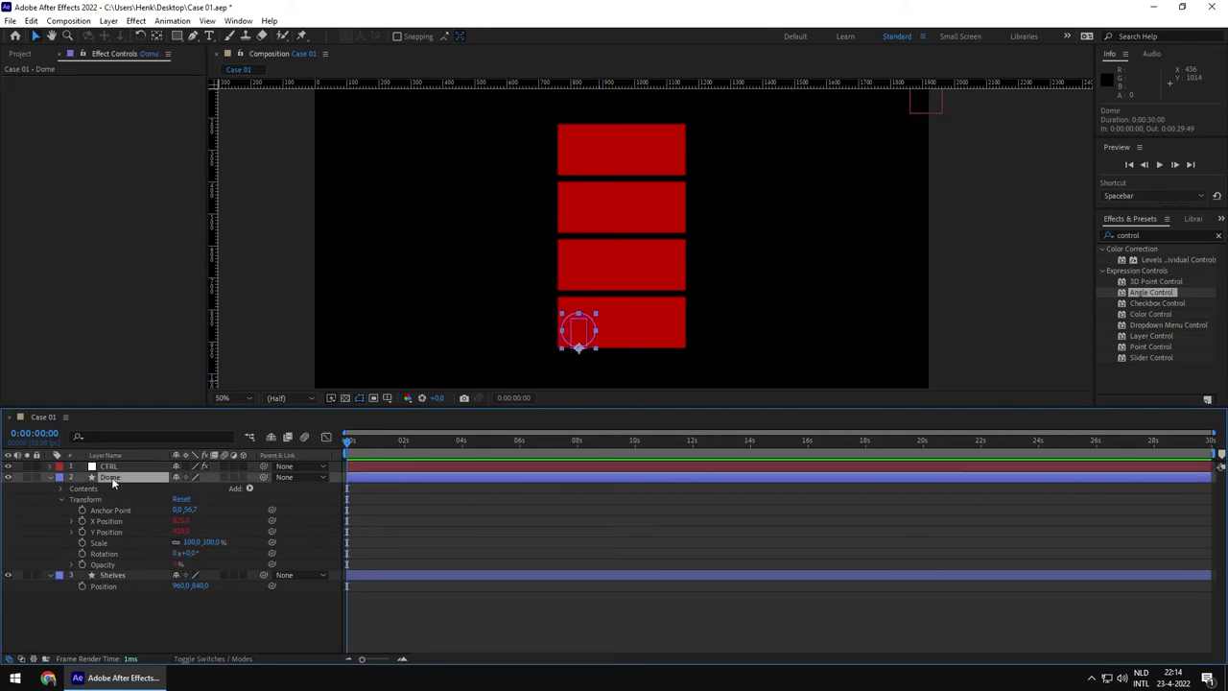
key("e")
key("e")
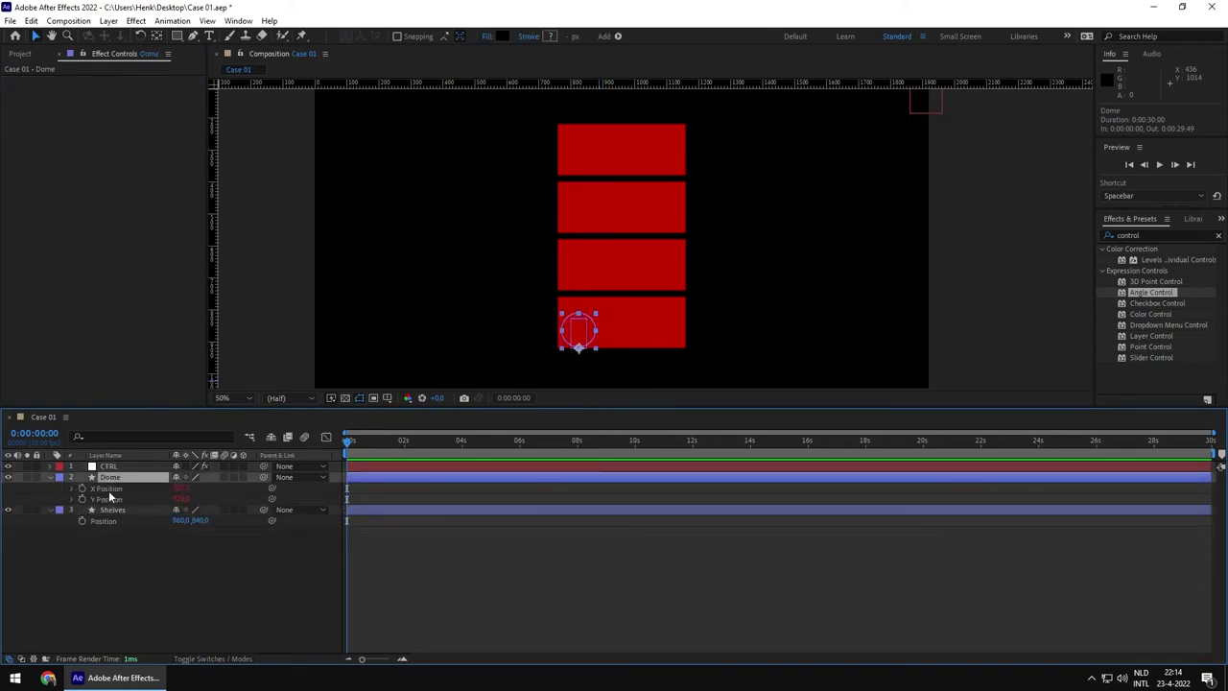
left_click(70, 488)
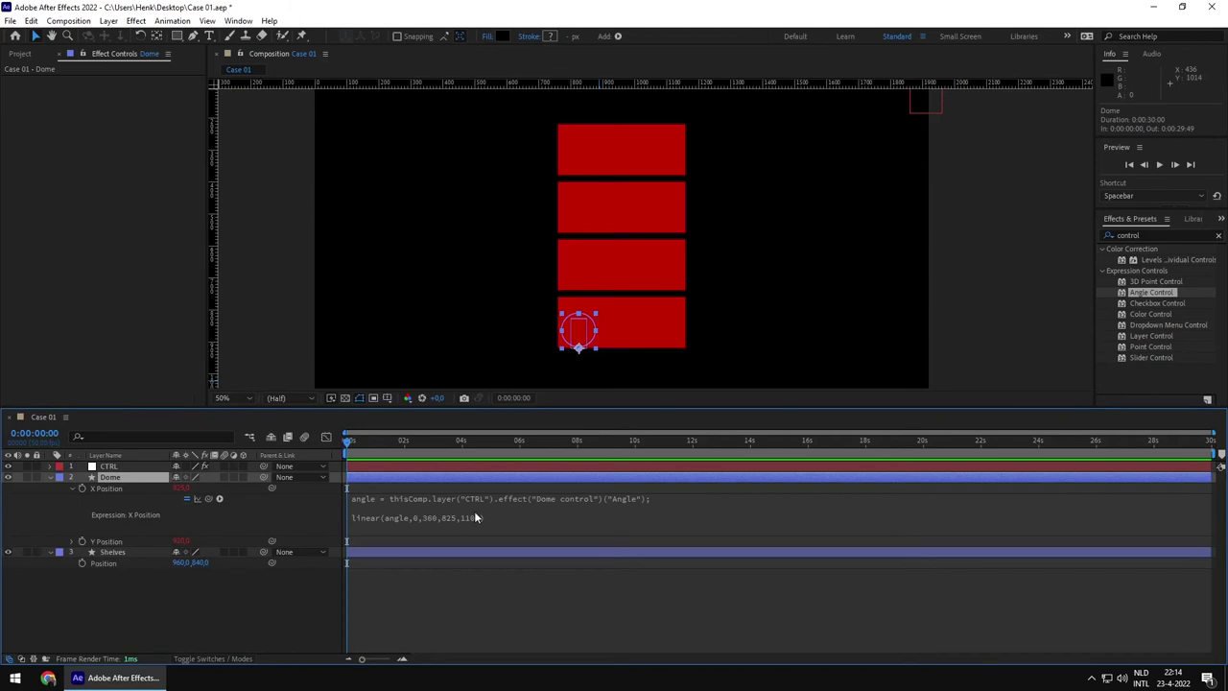
left_click(108, 466)
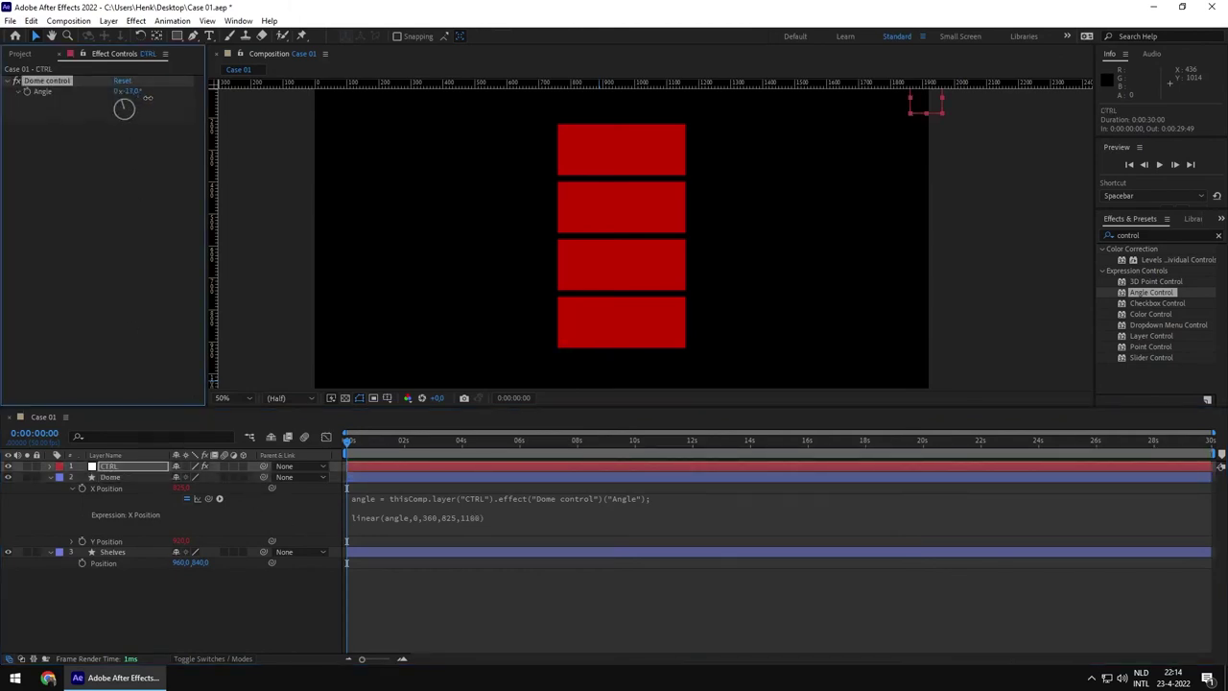
left_click_drag(143, 97, 629, 113)
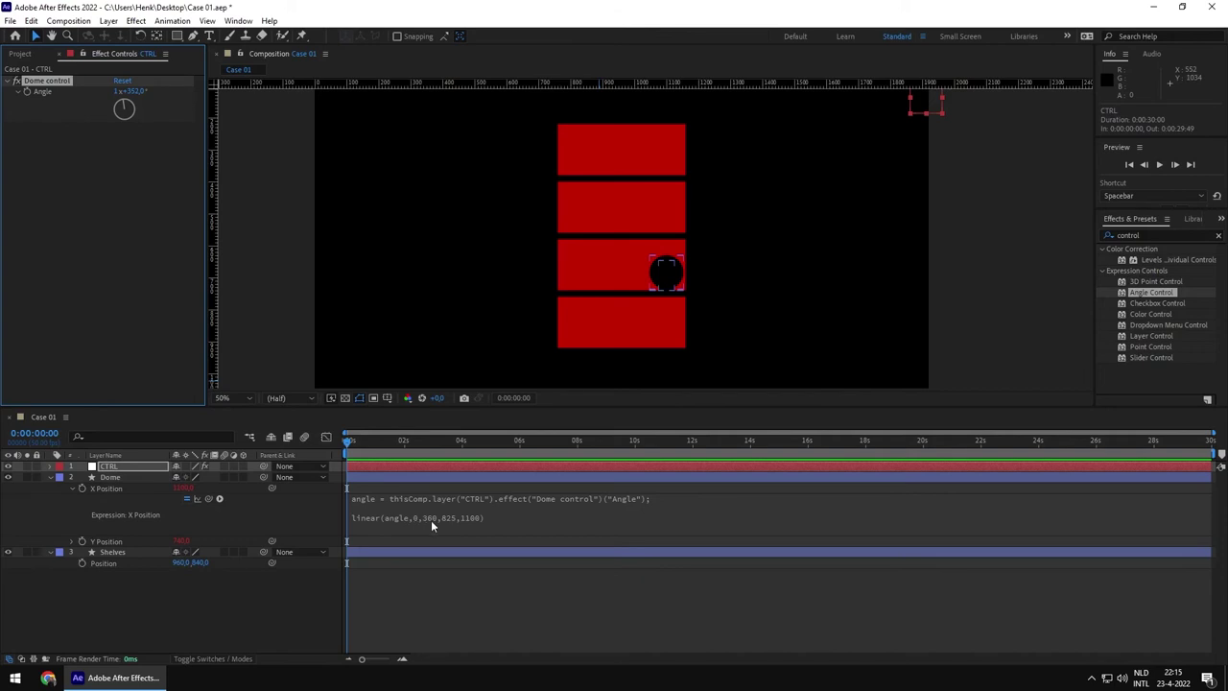
Inspect the X Position linear expression and select Y Position's if/else block on lines 3–7.
left_click(478, 513)
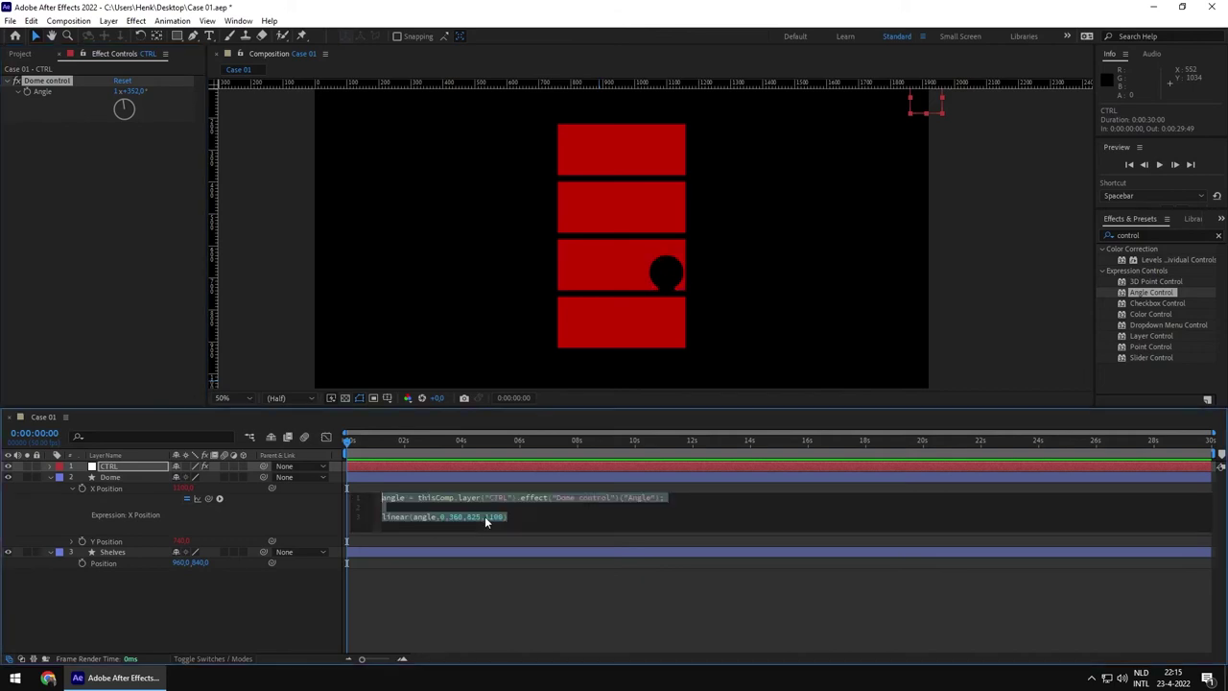
left_click(549, 519)
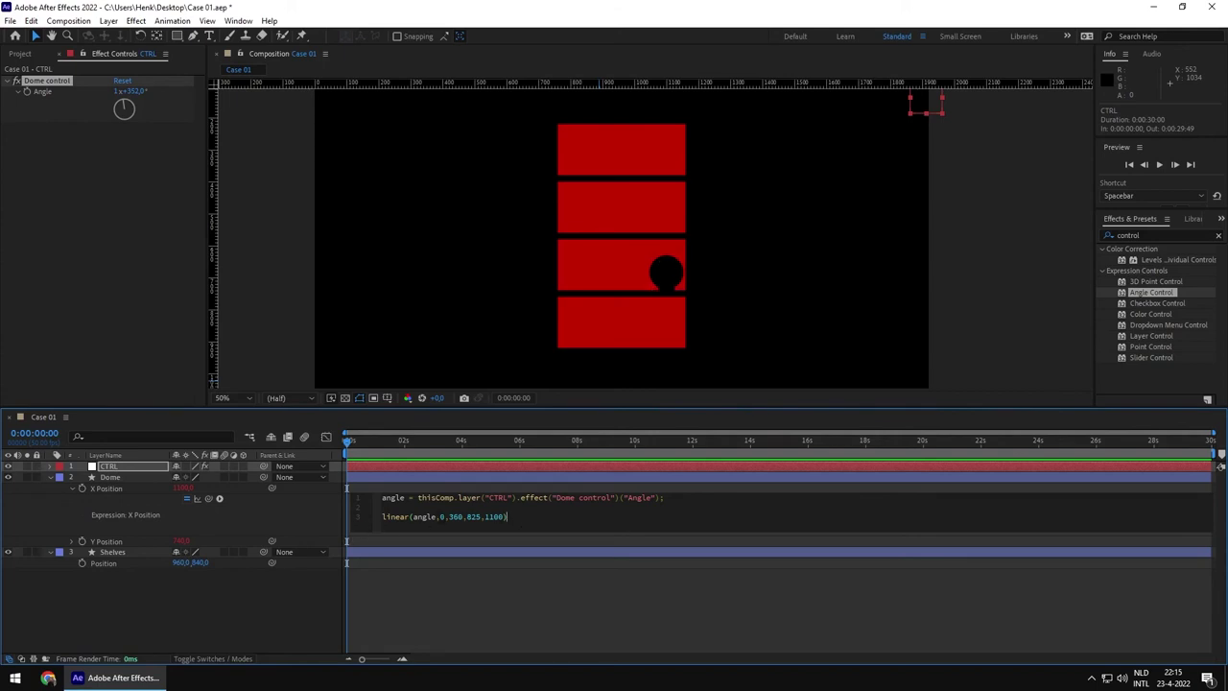
double_click(455, 516)
left_click(508, 516)
left_click(102, 541)
left_click(71, 541)
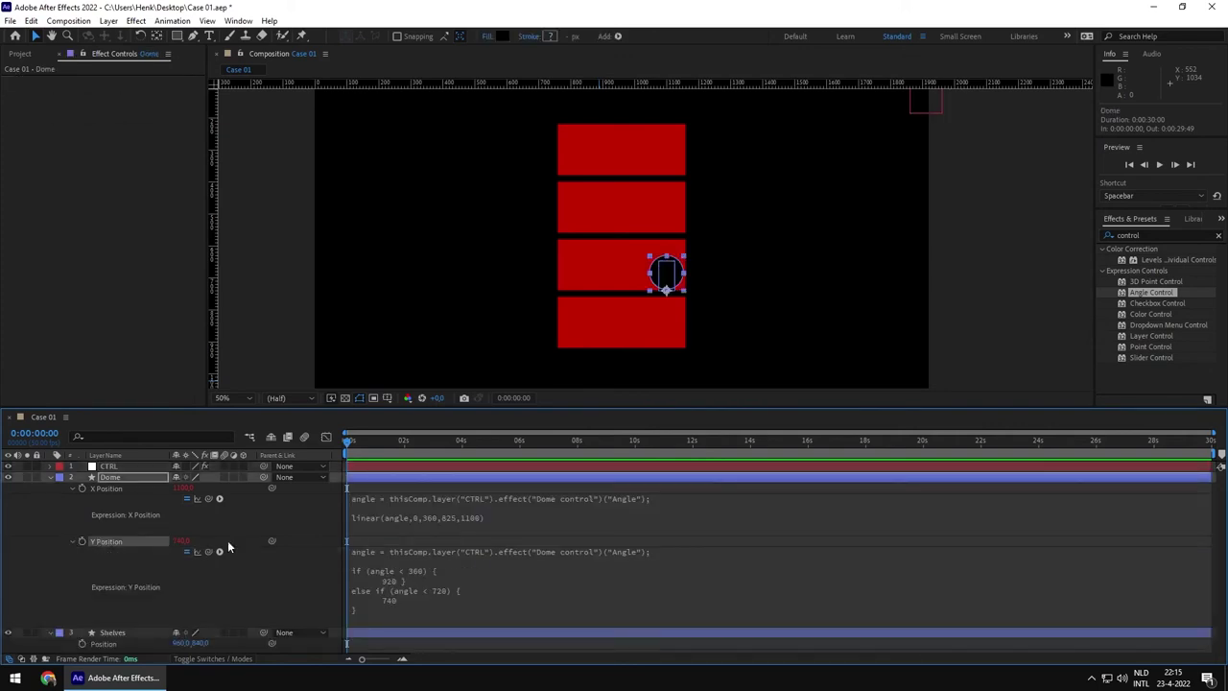
left_click(445, 587)
left_click(438, 588)
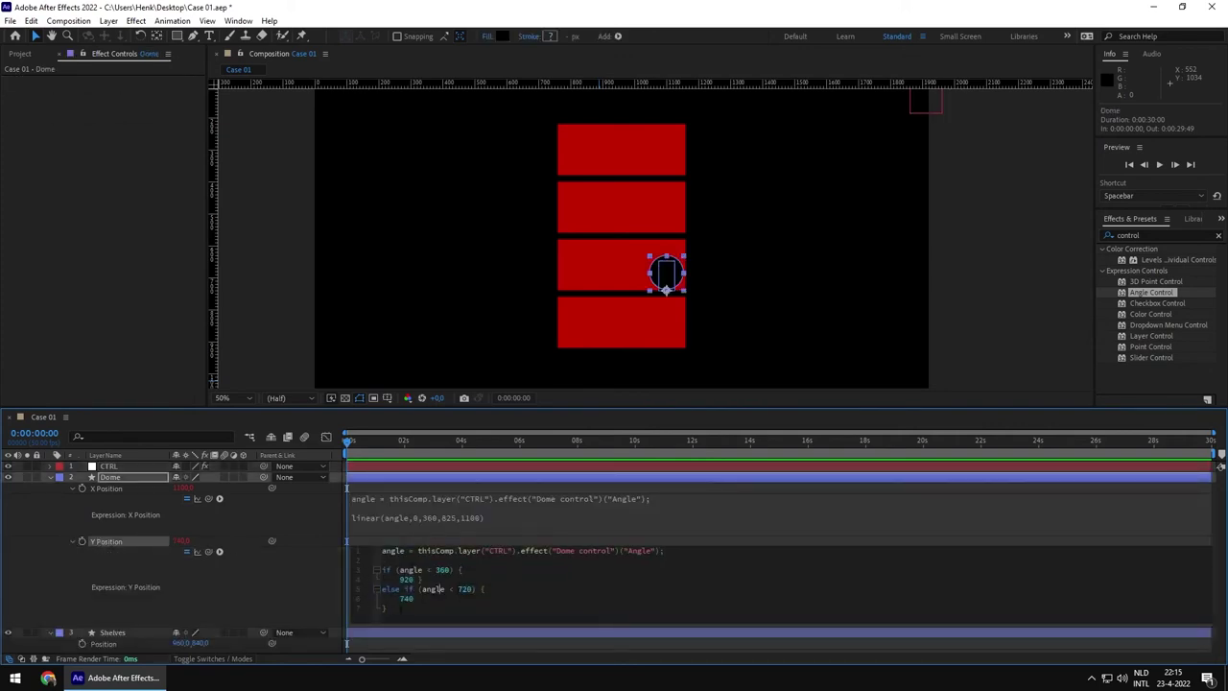
left_click_drag(385, 607, 381, 570)
key("ctrl+c")
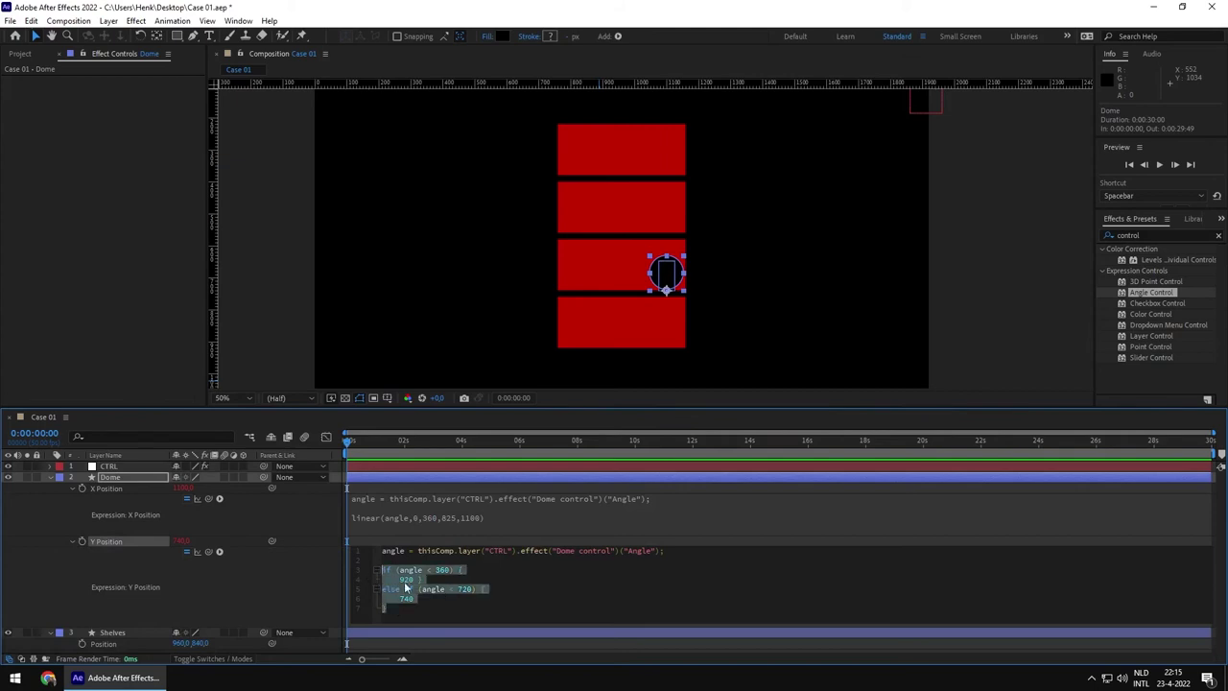
Paste the if/else block into the X Position expression and enlarge its field.
left_click(410, 515)
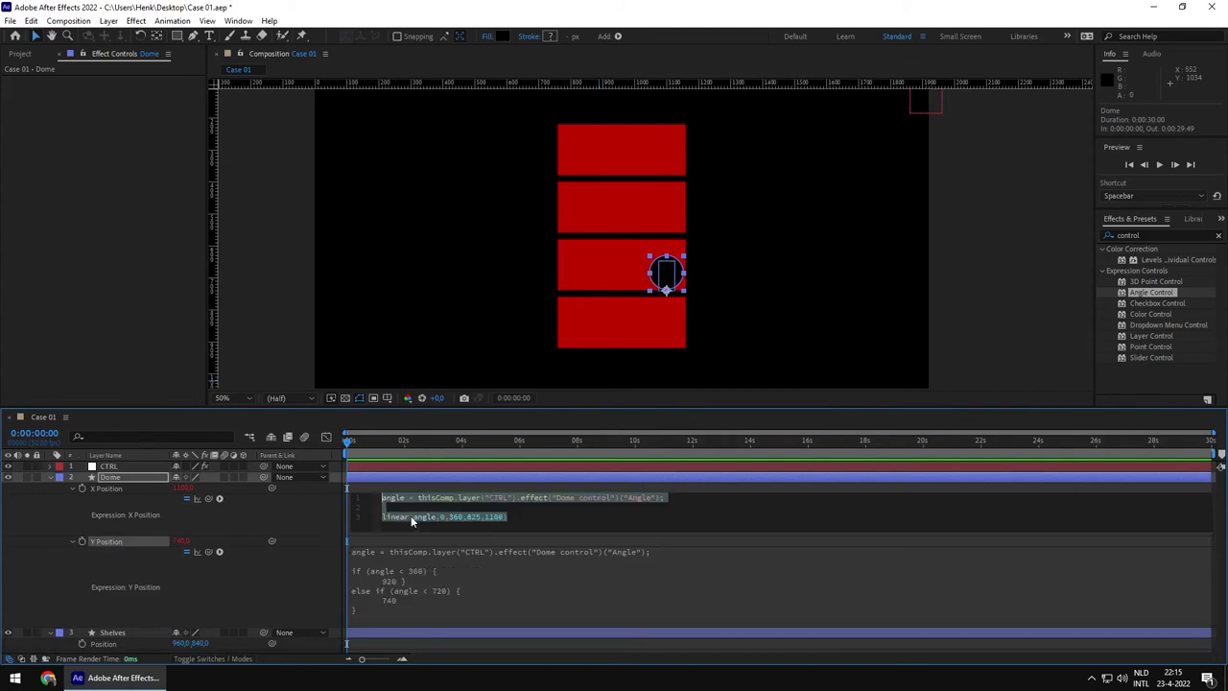
left_click(468, 516)
key("BackSpace")
key("BackSpace")
type("60")
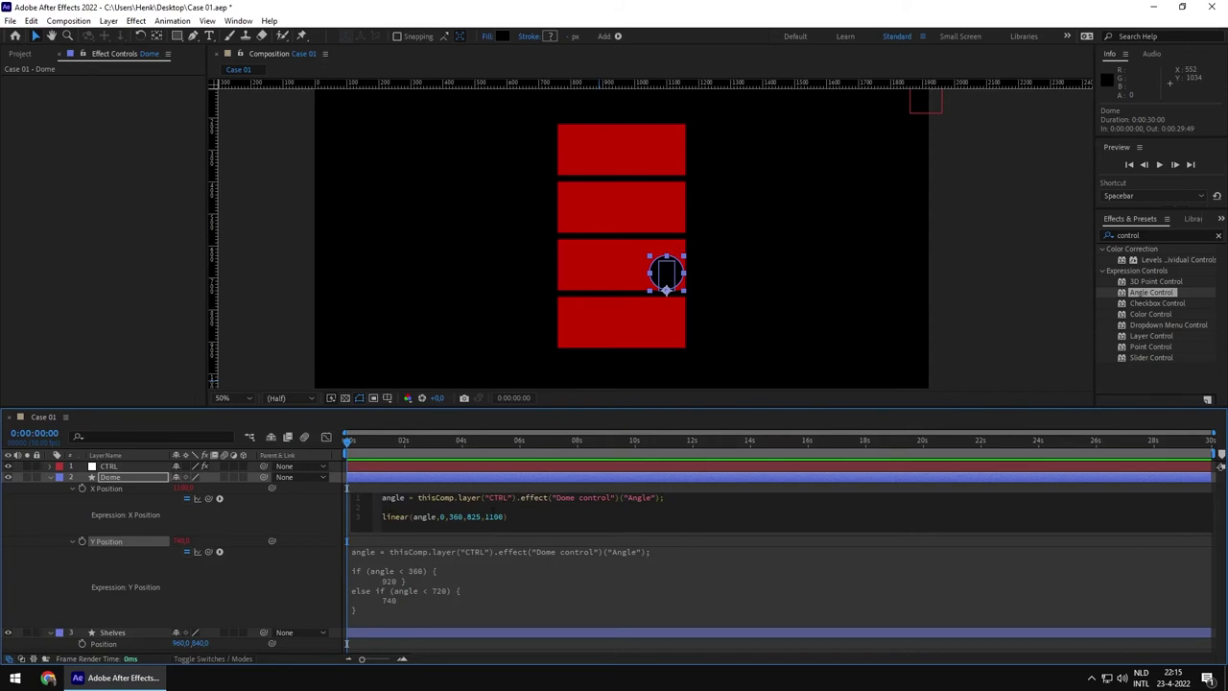
triple_click(494, 516)
key("ctrl+v")
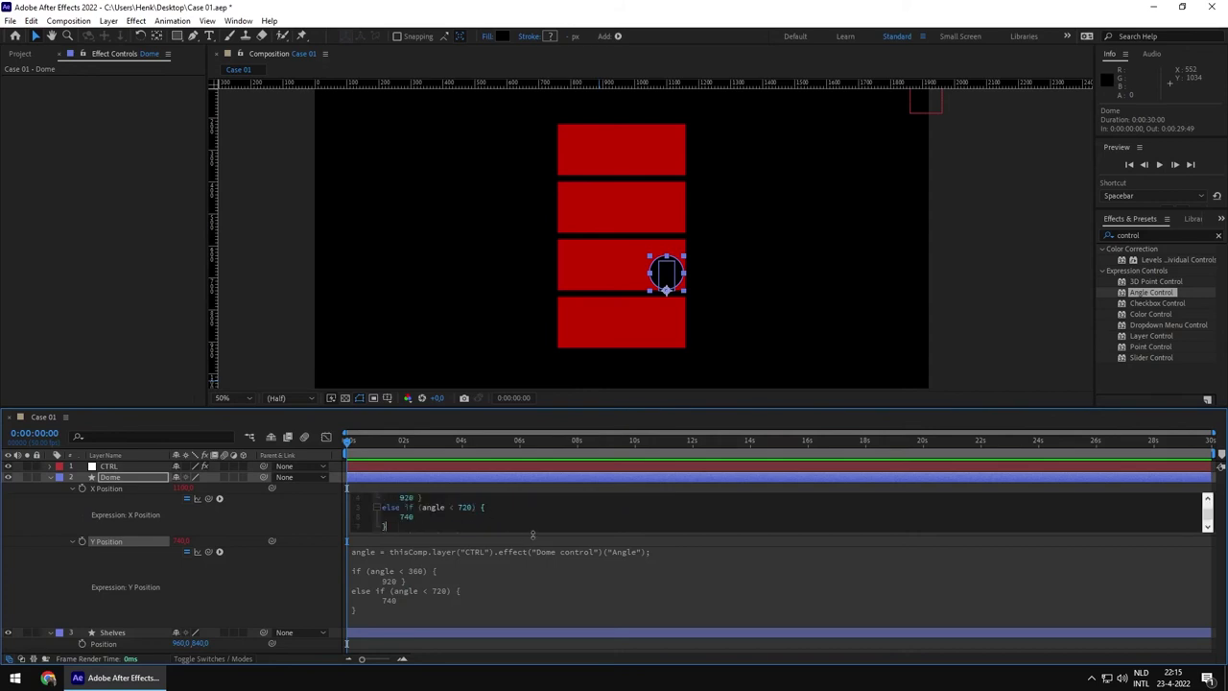
left_click(534, 544)
left_click_drag(534, 547, 508, 606)
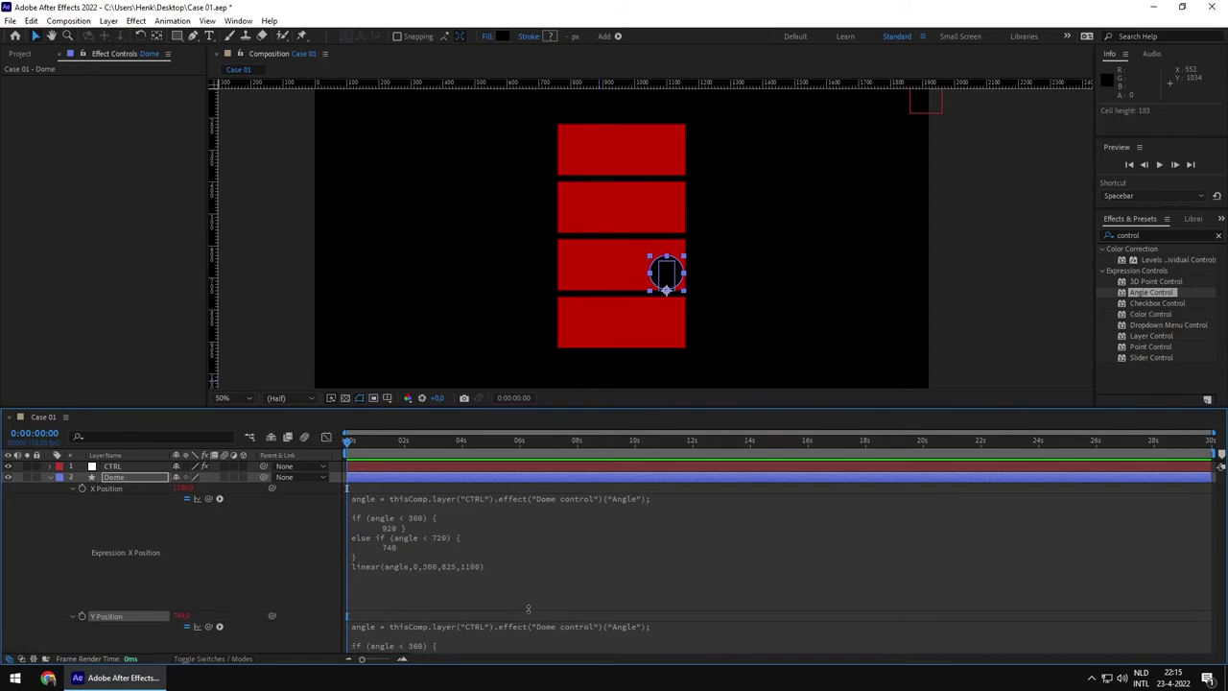
Replace the 920 and 740 values with the linear(angle,0,360,825,1100) call.
left_click(469, 565)
key("End")
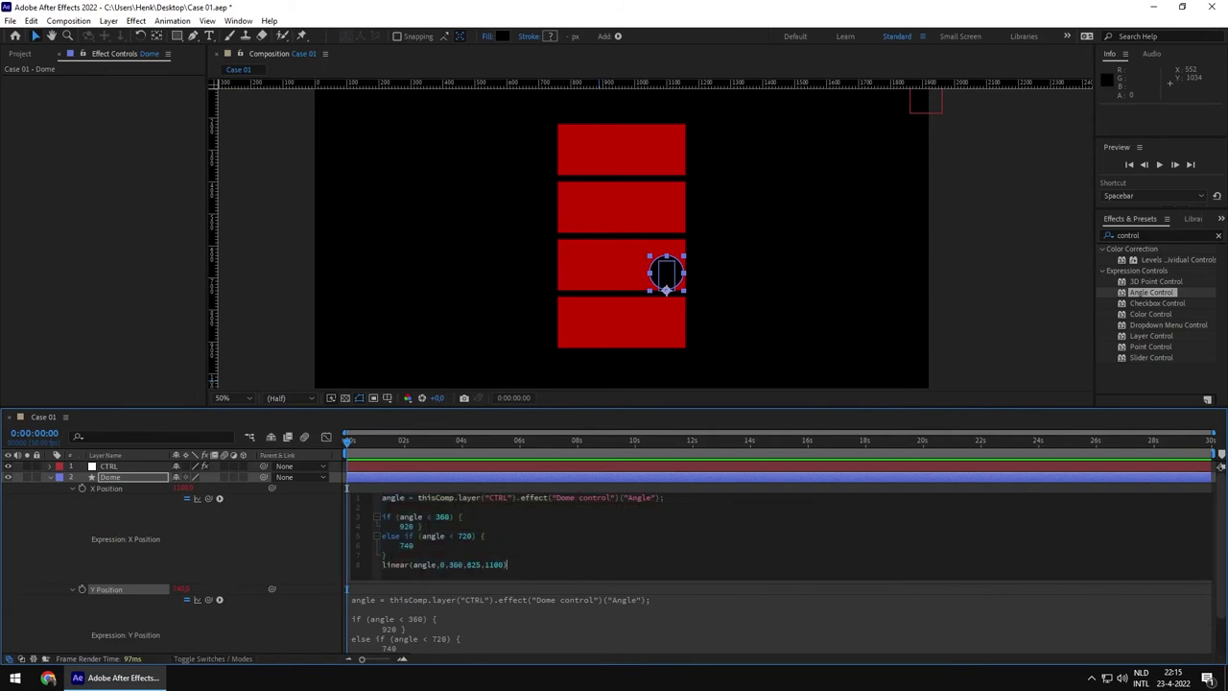
key("shift+Home")
key("ctrl+c")
double_click(405, 526)
key("ctrl+v")
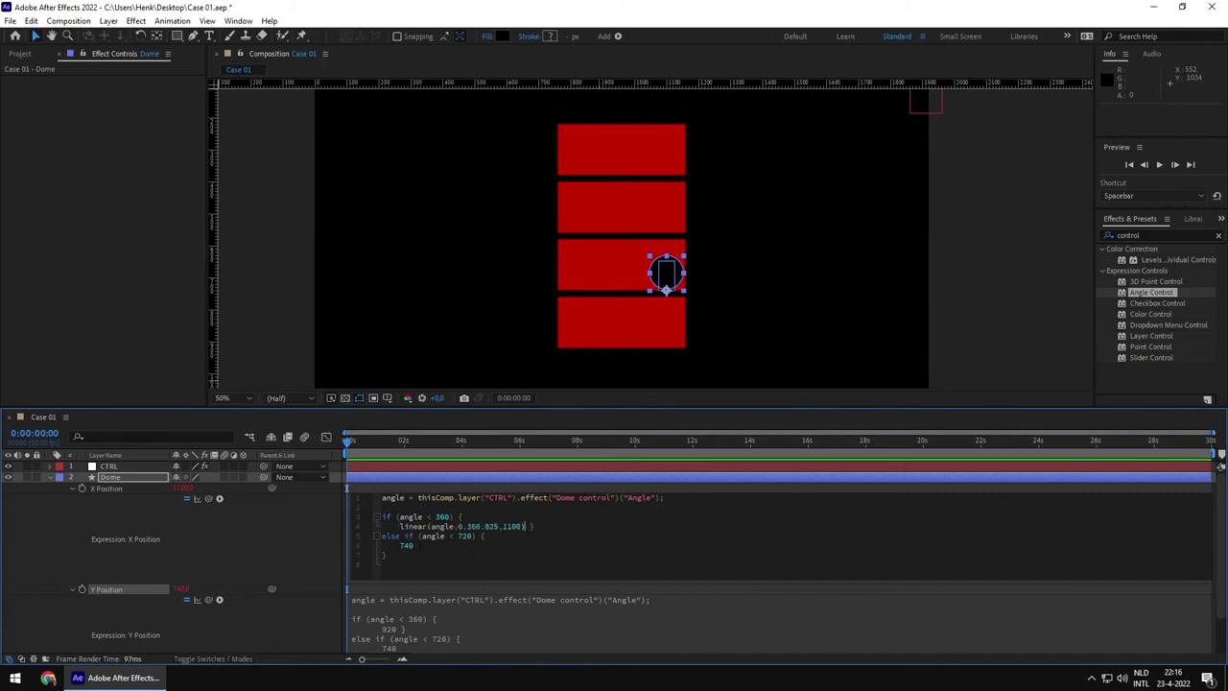
double_click(407, 545)
key("ctrl+v")
Change the second linear call's input range to 361–720 and commit the expression.
double_click(458, 545)
type("361")
double_click(482, 545)
type("720")
left_click(286, 558)
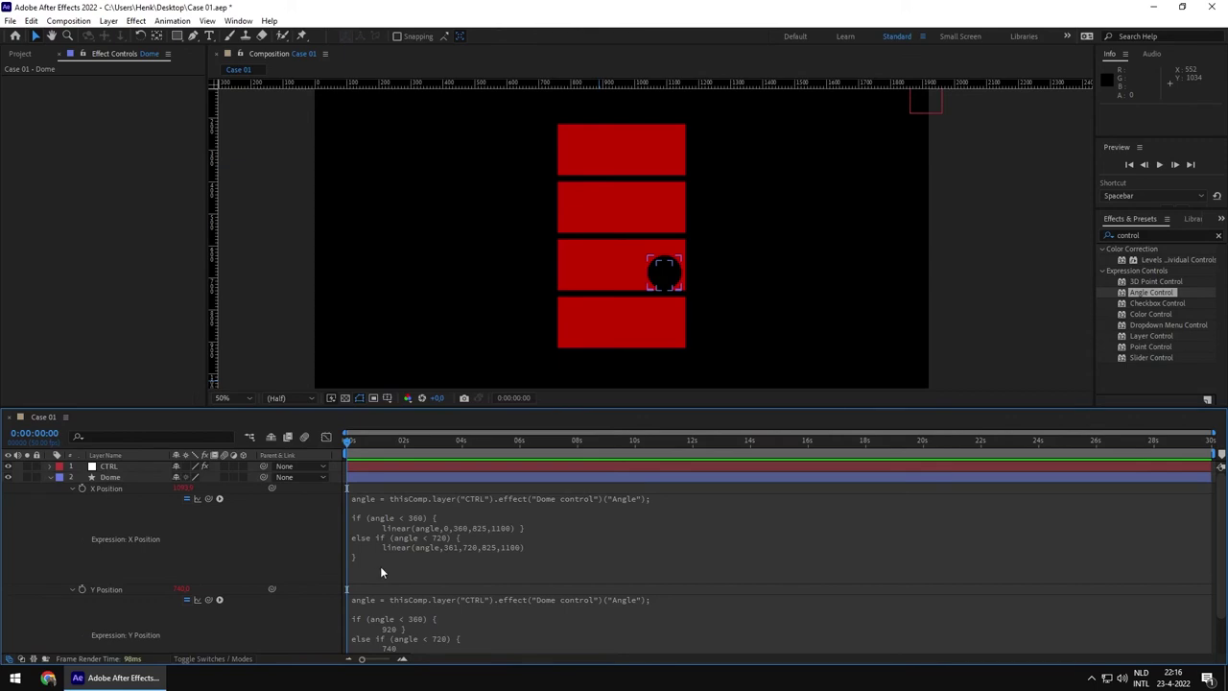
Scrub the CTRL Dome control Angle across the shelves up to 2x+0.0°.
left_click(108, 466)
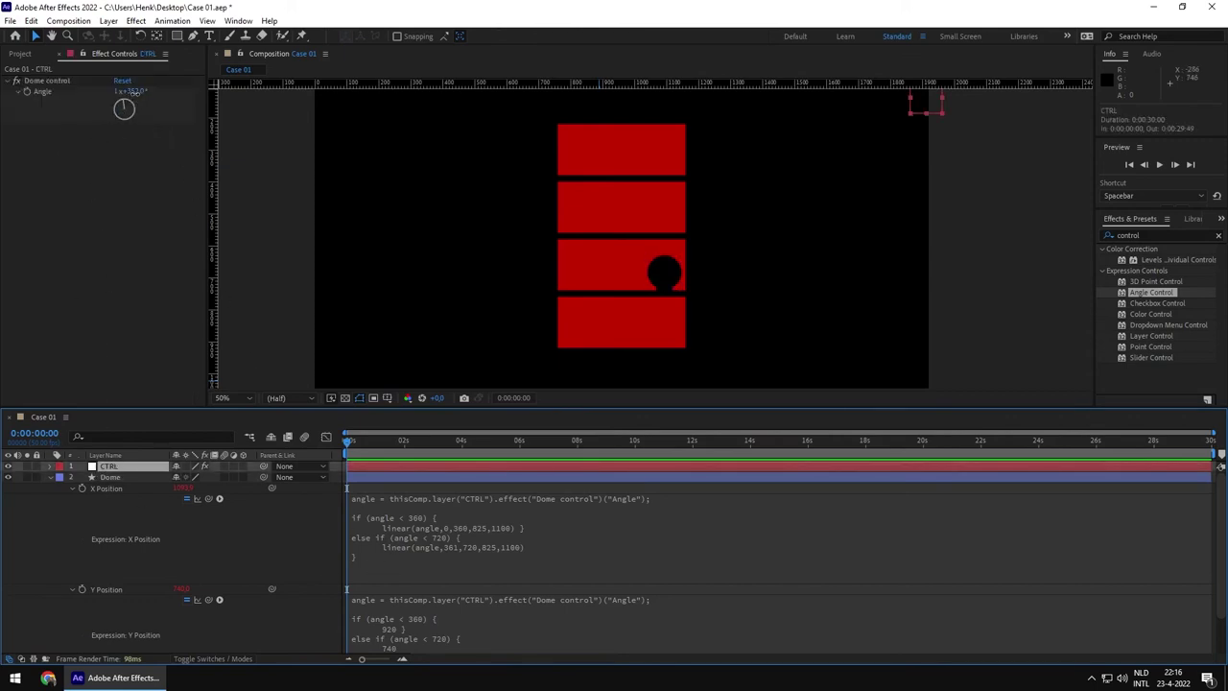
left_click_drag(123, 106, 58, 92)
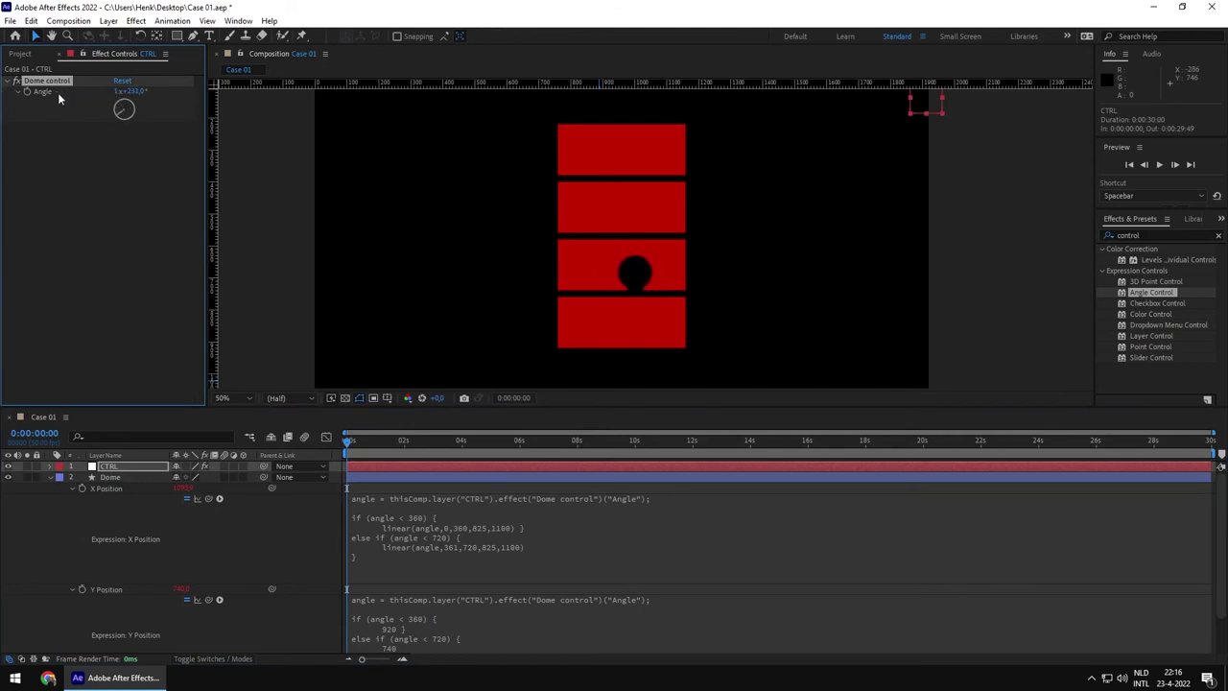
left_click_drag(141, 99, 80, 99)
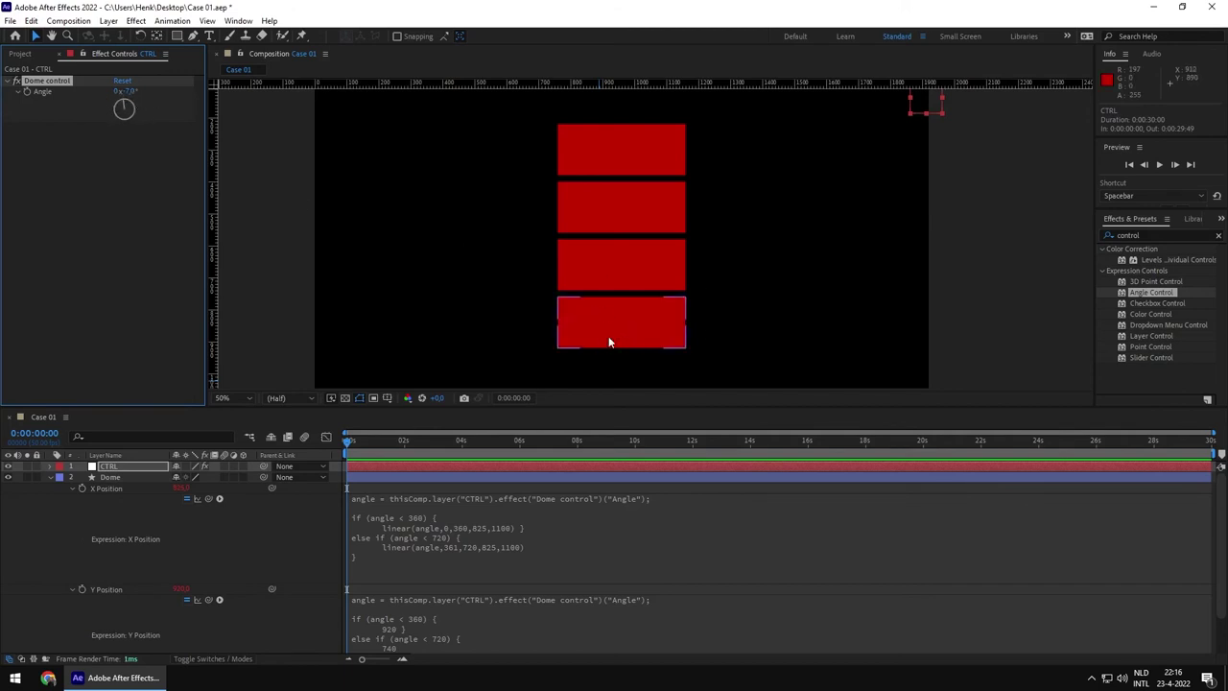
left_click_drag(131, 97, 651, 143)
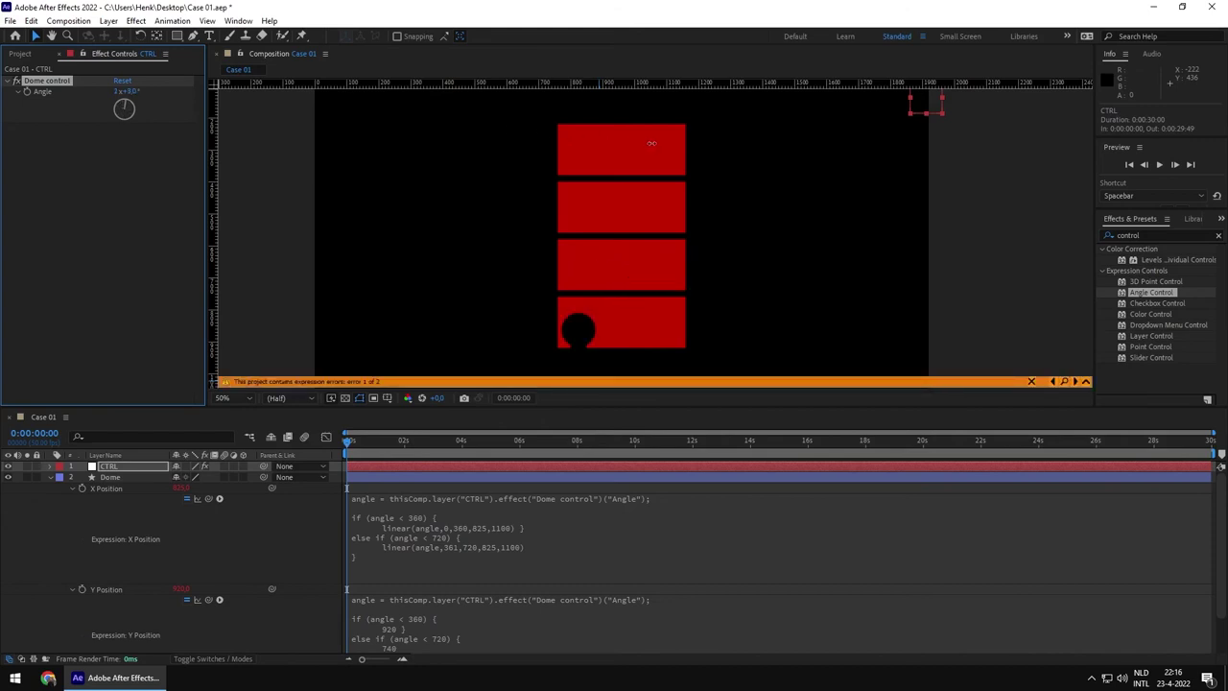
left_click_drag(652, 143, 650, 143)
Add an else branch returning 825 after the second linear call in X Position.
left_click(462, 561)
left_click(461, 555)
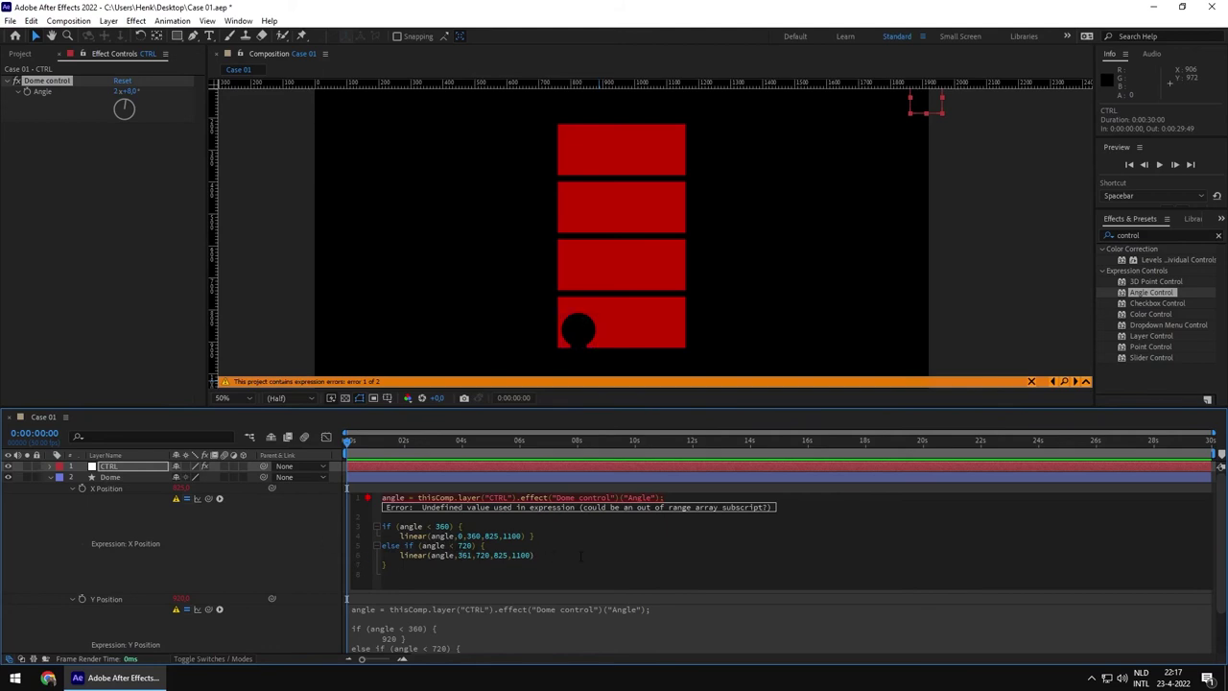
key("Return")
type("else")
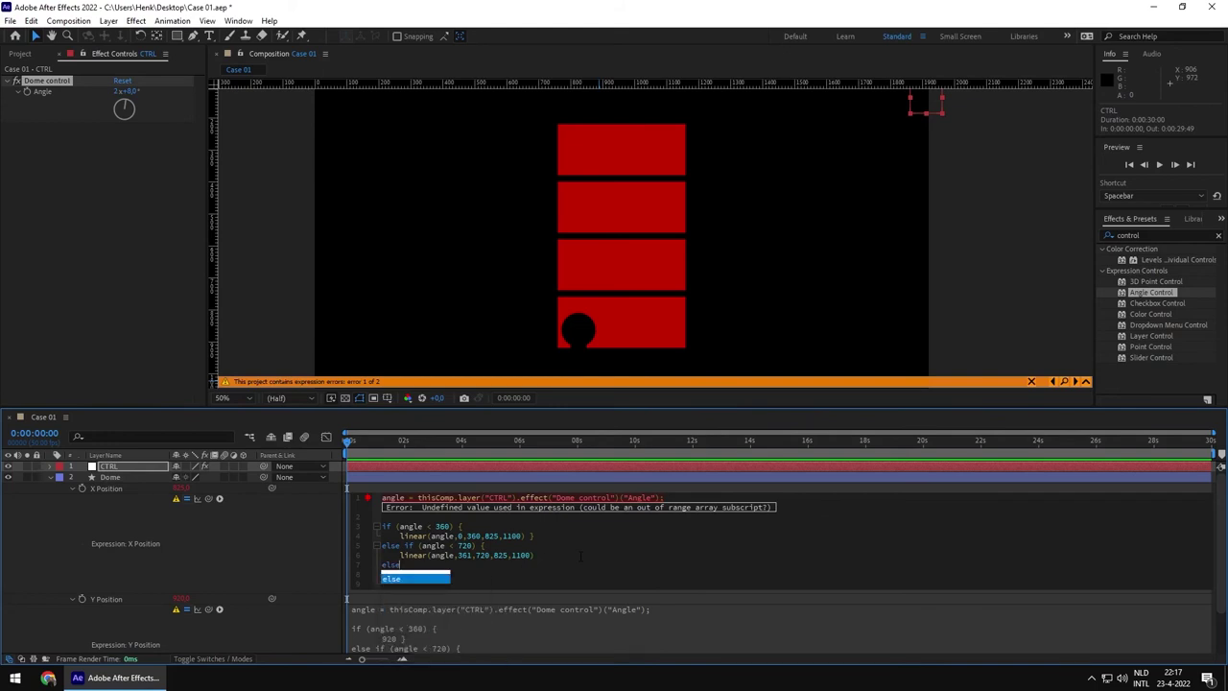
key("Escape")
key("Return")
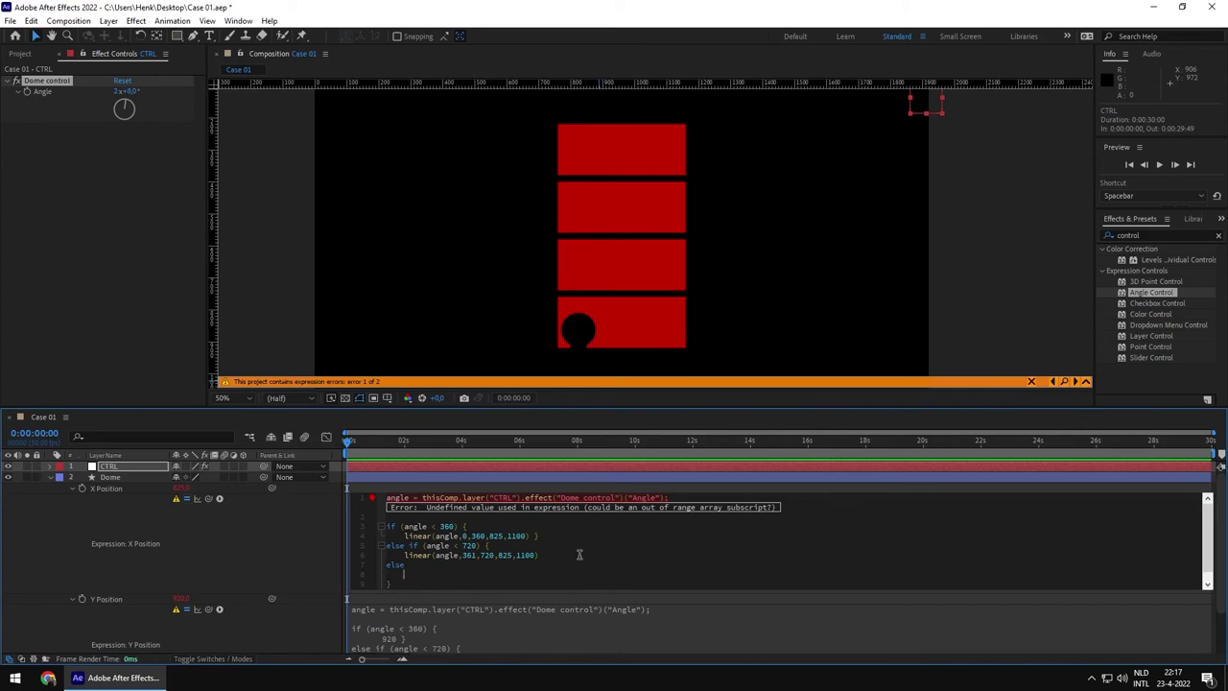
type("825")
left_click(170, 585)
left_click(265, 568)
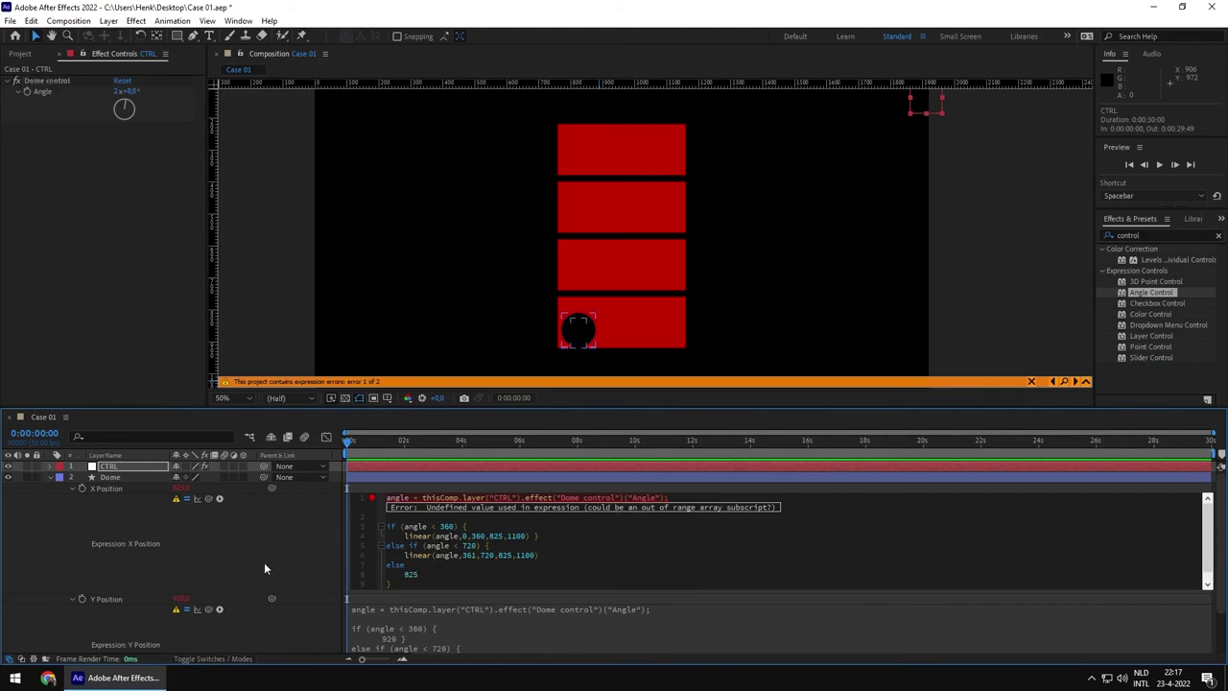
Add the missing closing brace after 825 and commit the X Position expression.
left_click(401, 585)
left_click(422, 556)
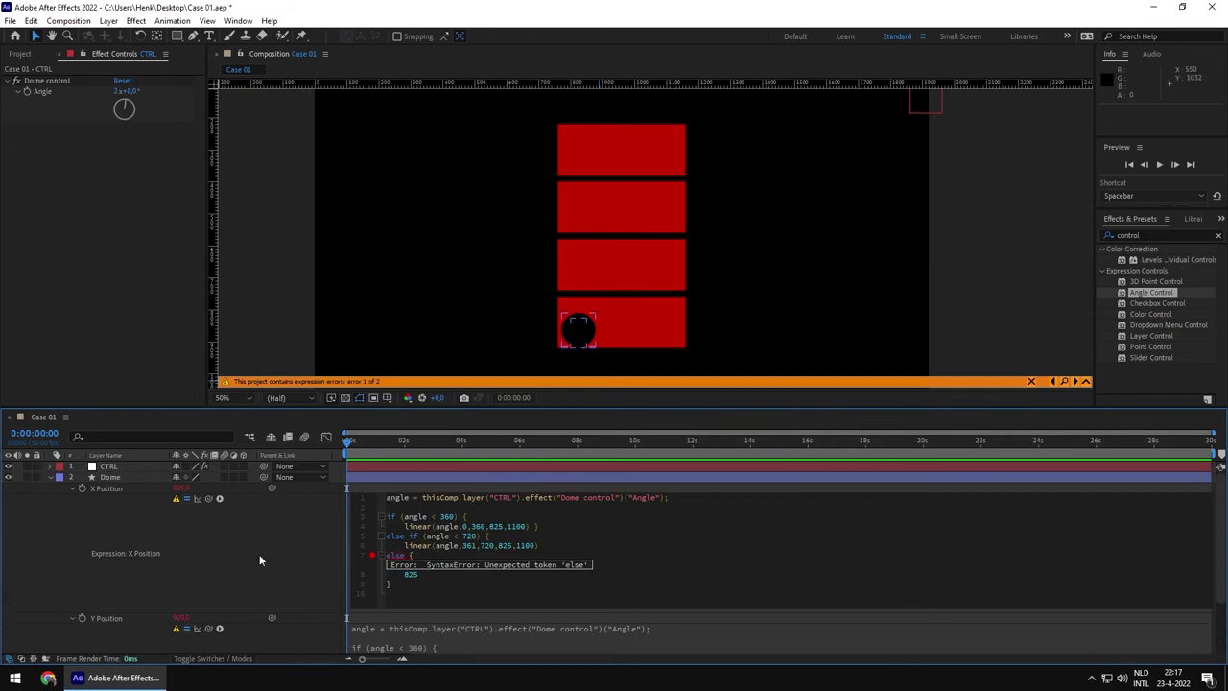
left_click(382, 561)
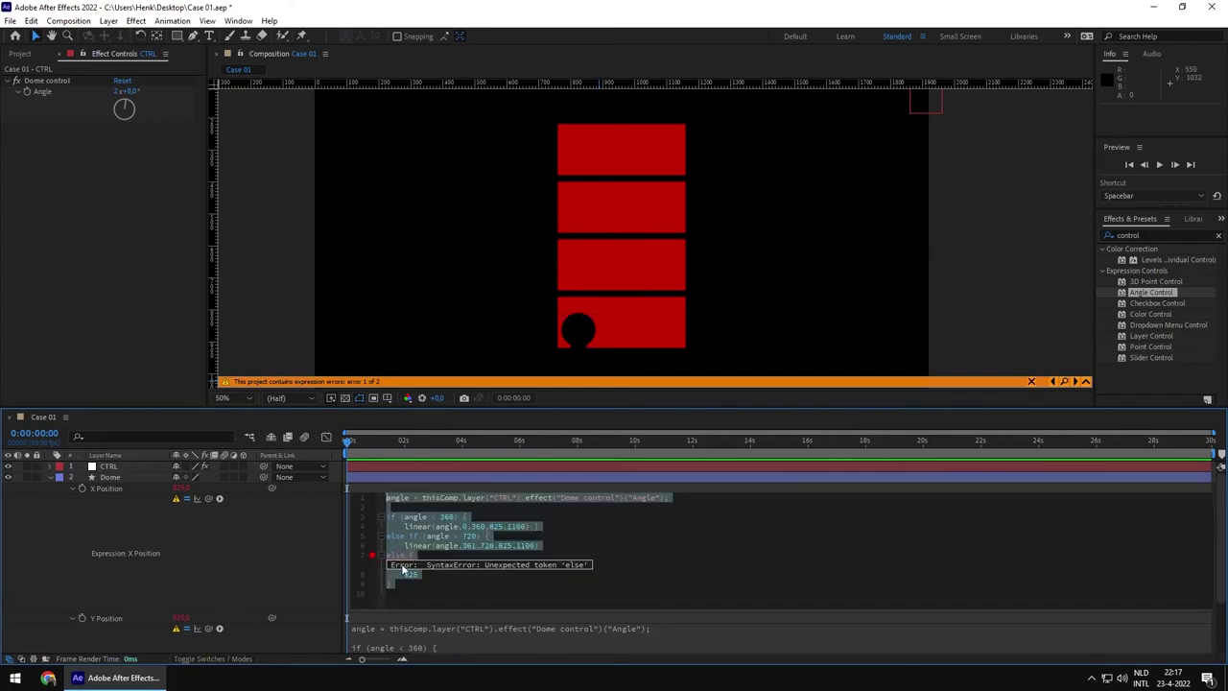
left_click(418, 573)
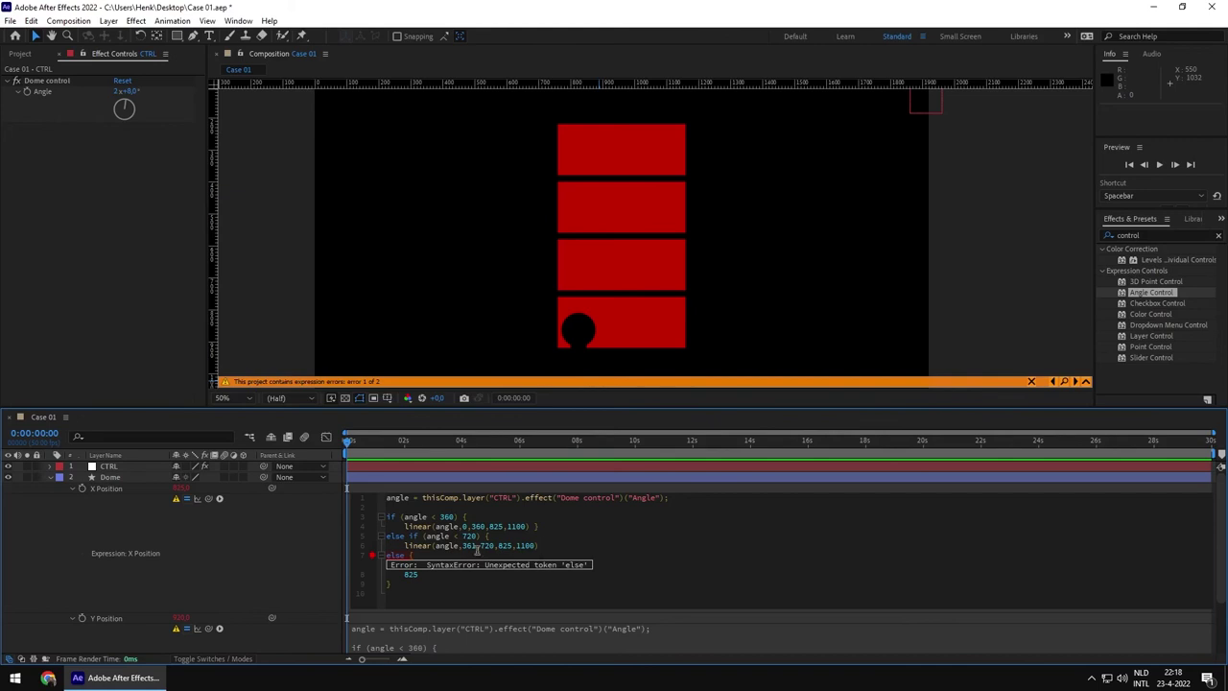
type("}")
left_click(257, 575)
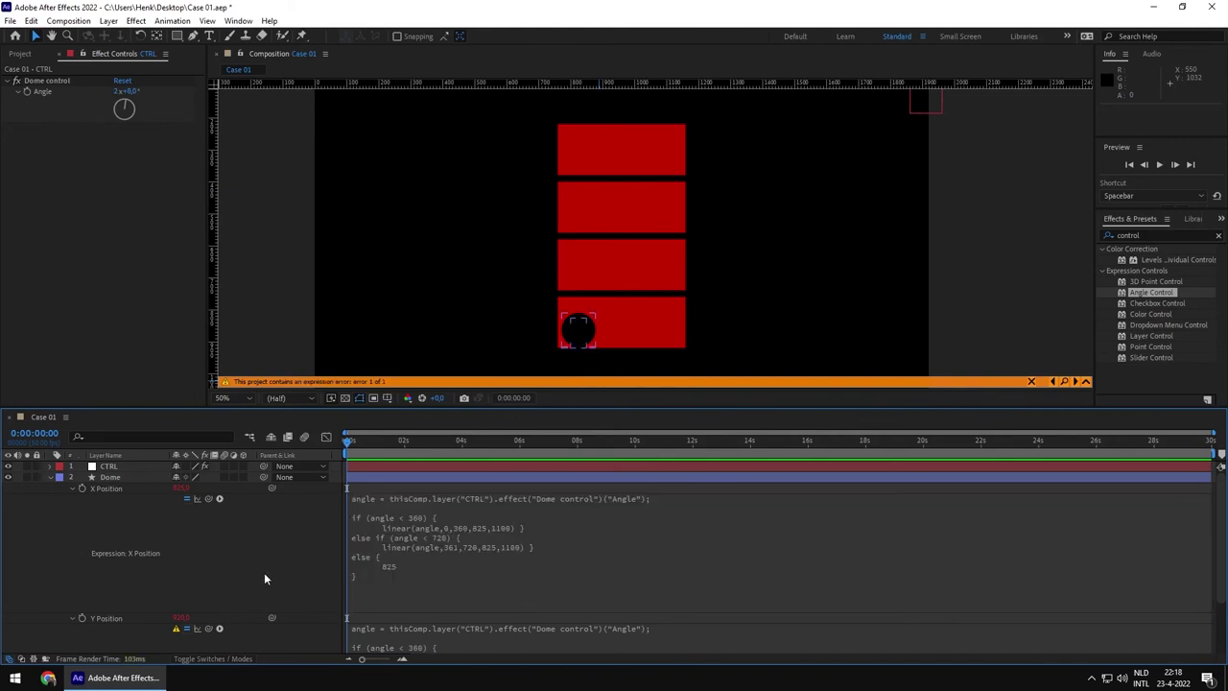
Move the stray brace so the else-if branch closes at the end of line 6, and commit.
left_click(449, 562)
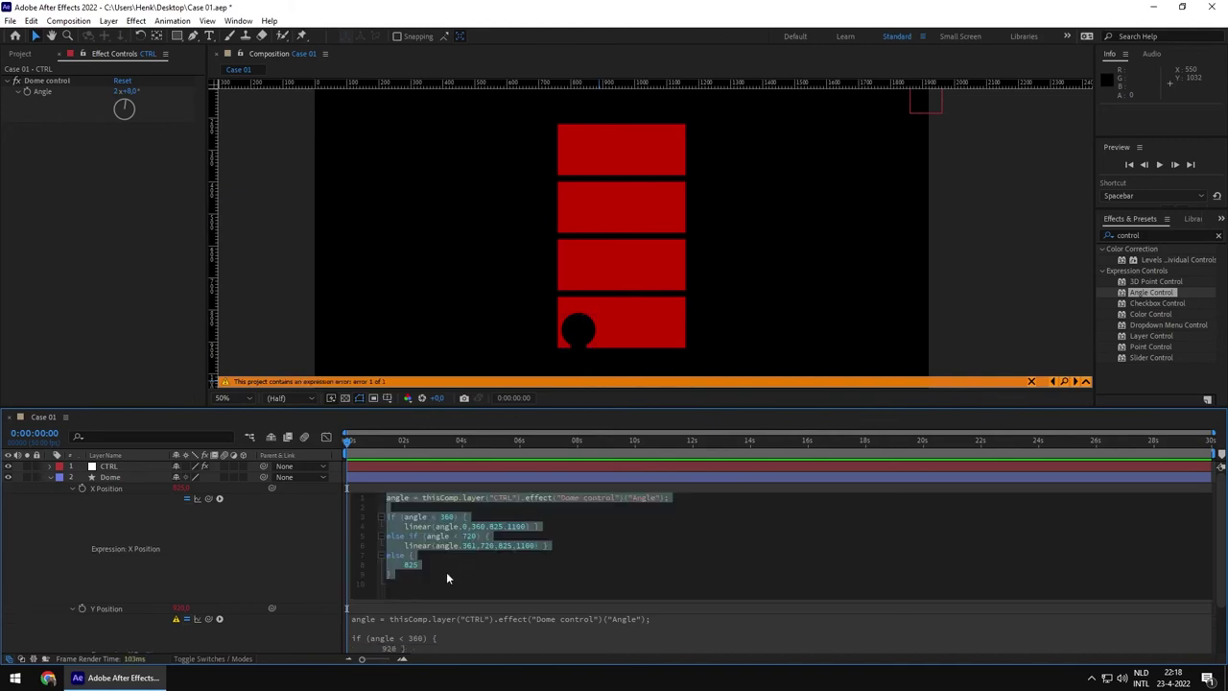
left_click(555, 547)
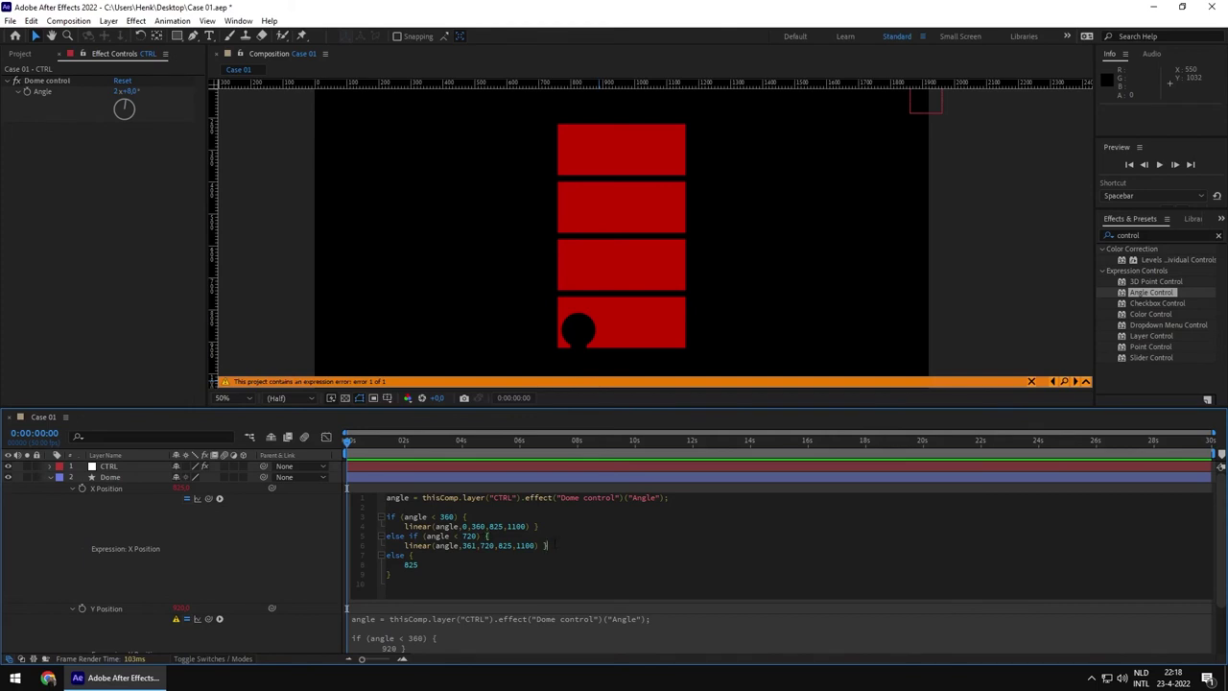
key("BackSpace")
left_click_drag(385, 554, 418, 565)
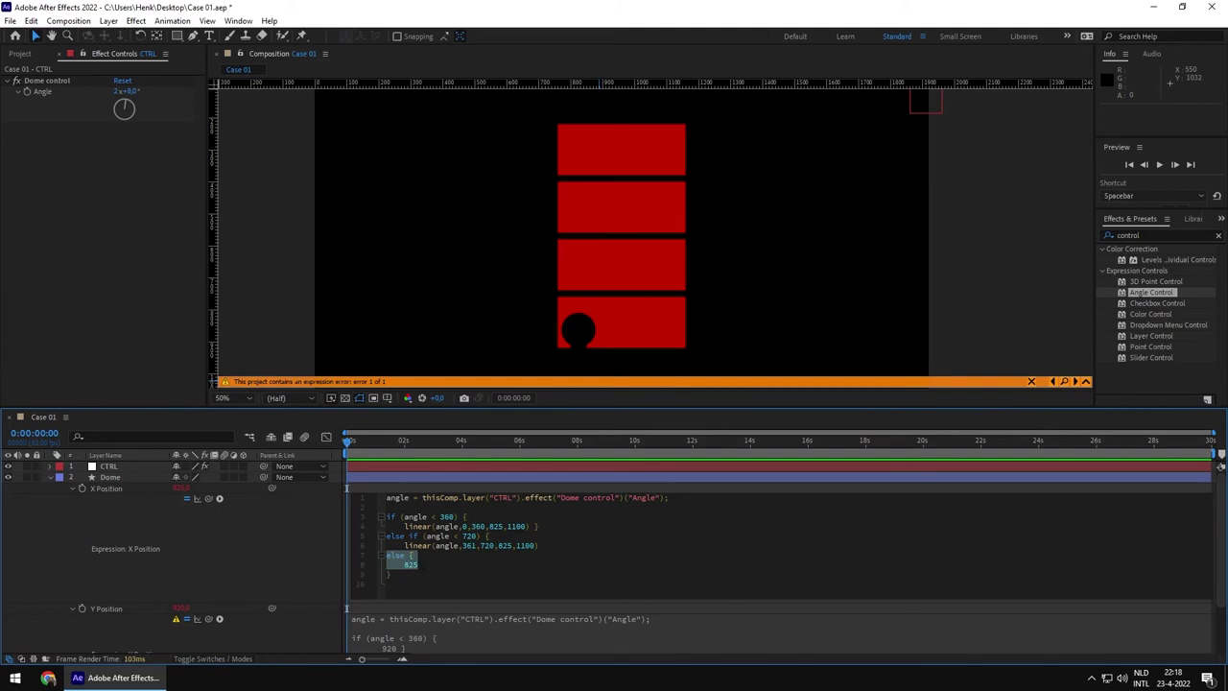
left_click(414, 555)
left_click(543, 545)
type("}")
left_click(283, 571)
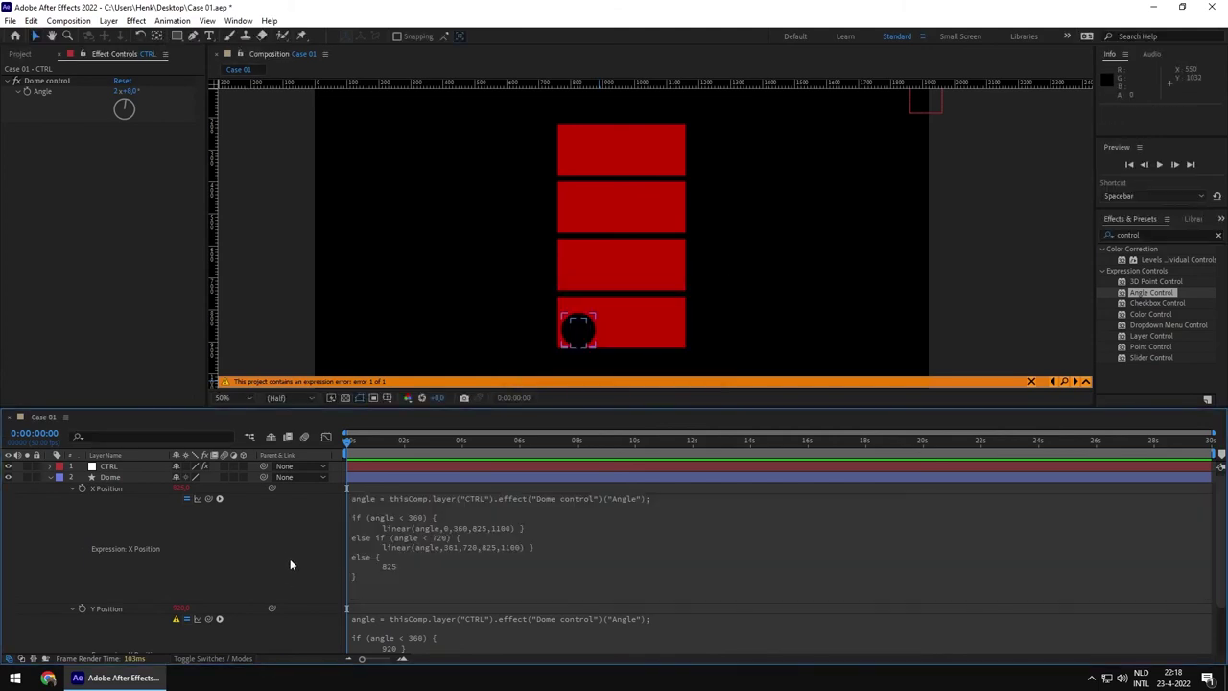
Open the Dome's Y Position expression, which shows the undefined-value error.
scroll(289, 558, "down", 3)
left_click(432, 588)
left_click(484, 602)
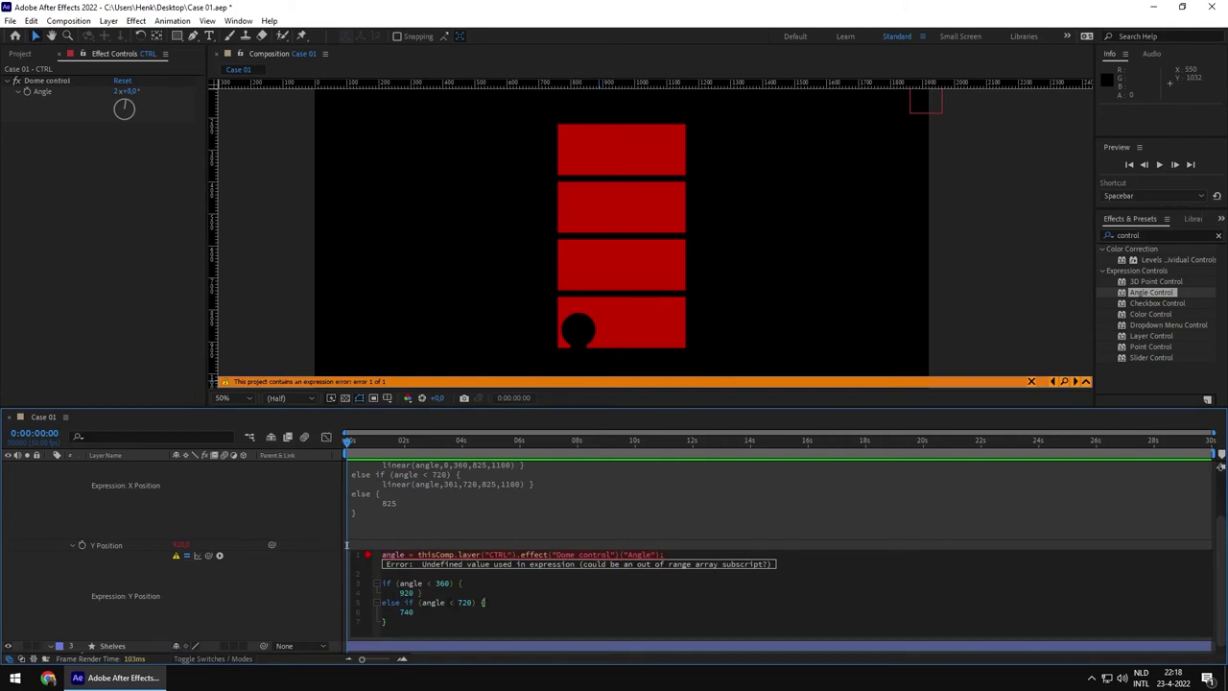
Copy the X Position else block and add a closing brace at Y Position's end.
left_click(399, 512)
left_click_drag(403, 513, 384, 491)
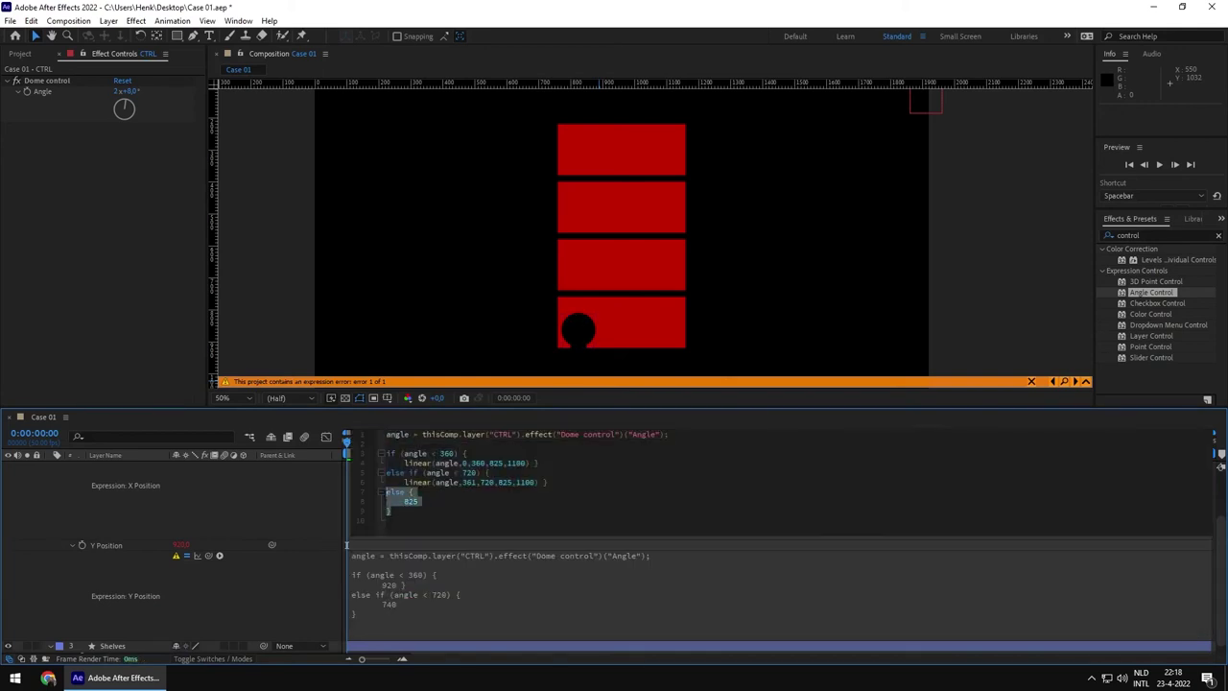
left_click(386, 615)
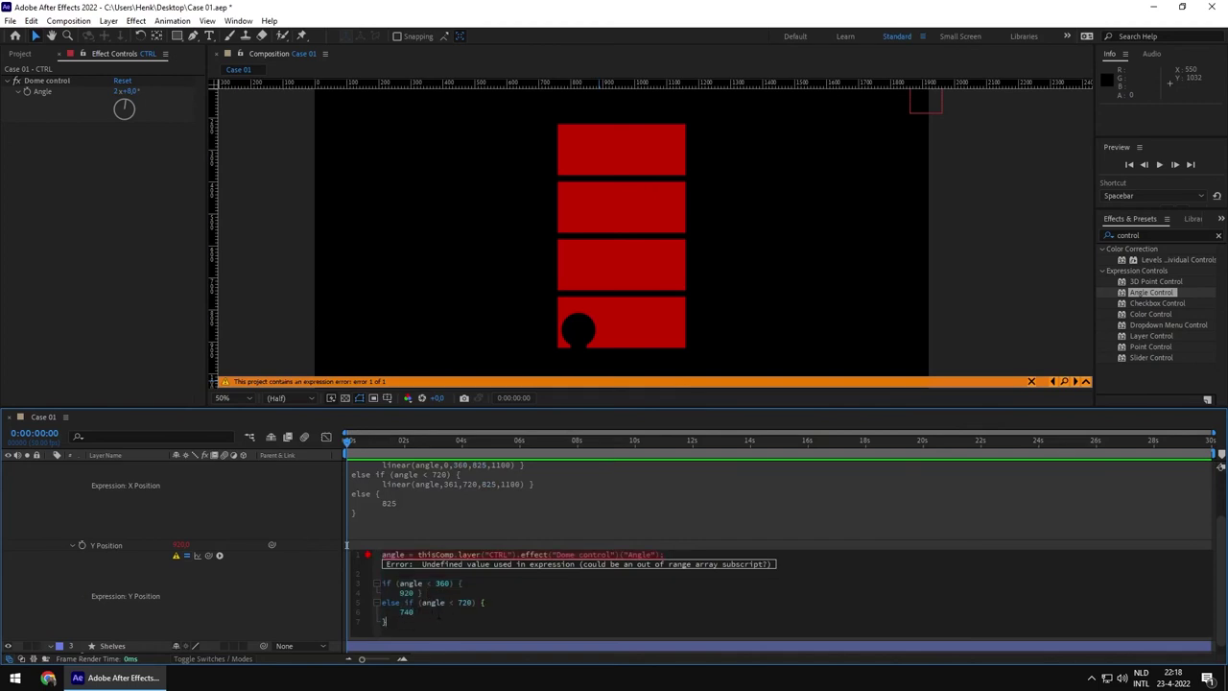
type("}")
Add an else branch returning 920 to the Y Position expression and commit it.
key("Return")
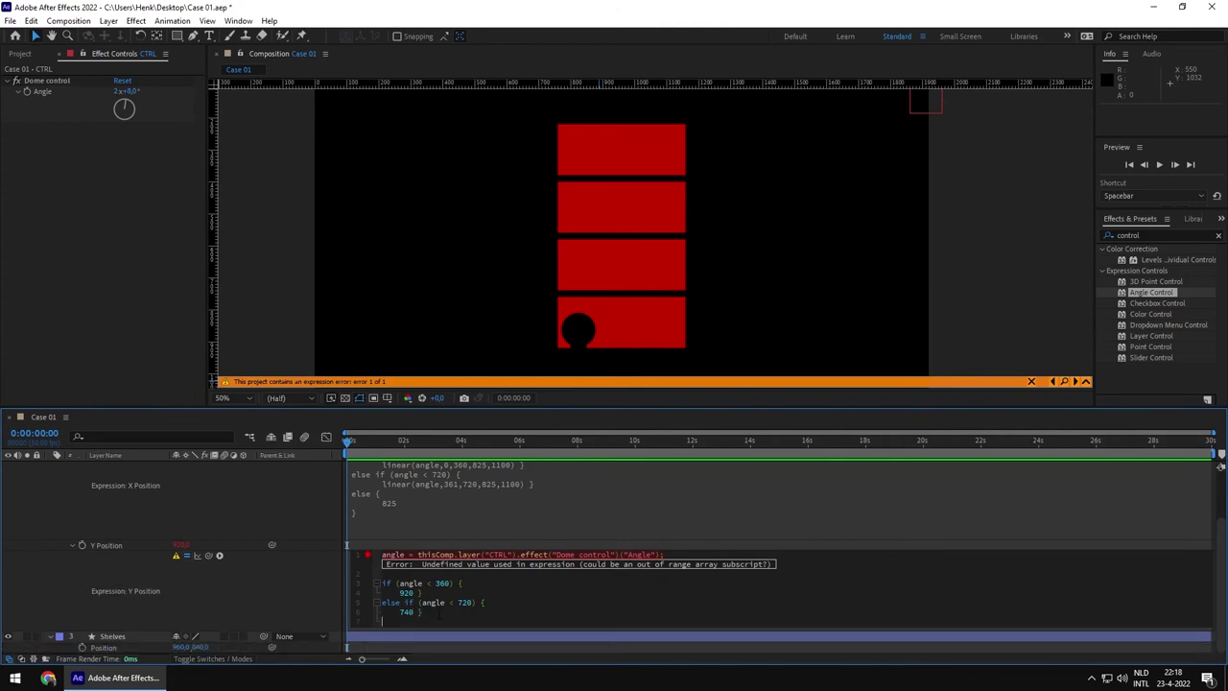
type("e")
key("Escape")
type("l")
key("BackSpace")
type("lse  {")
key("Return")
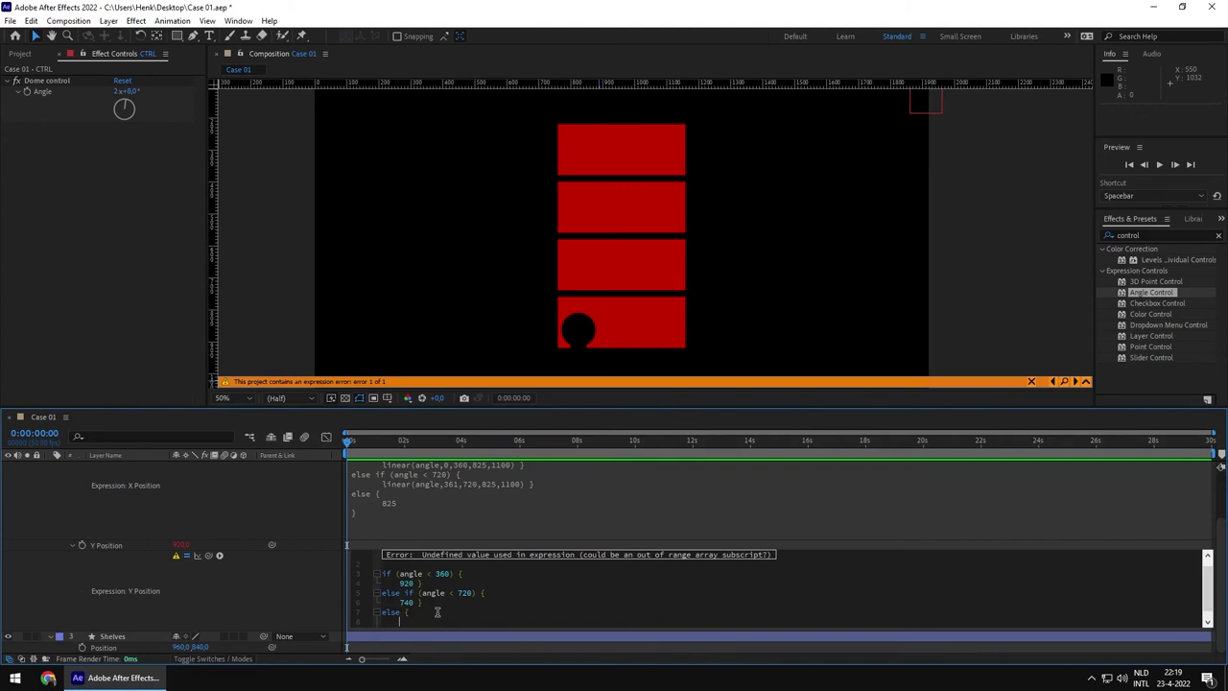
type("920")
left_click(313, 614)
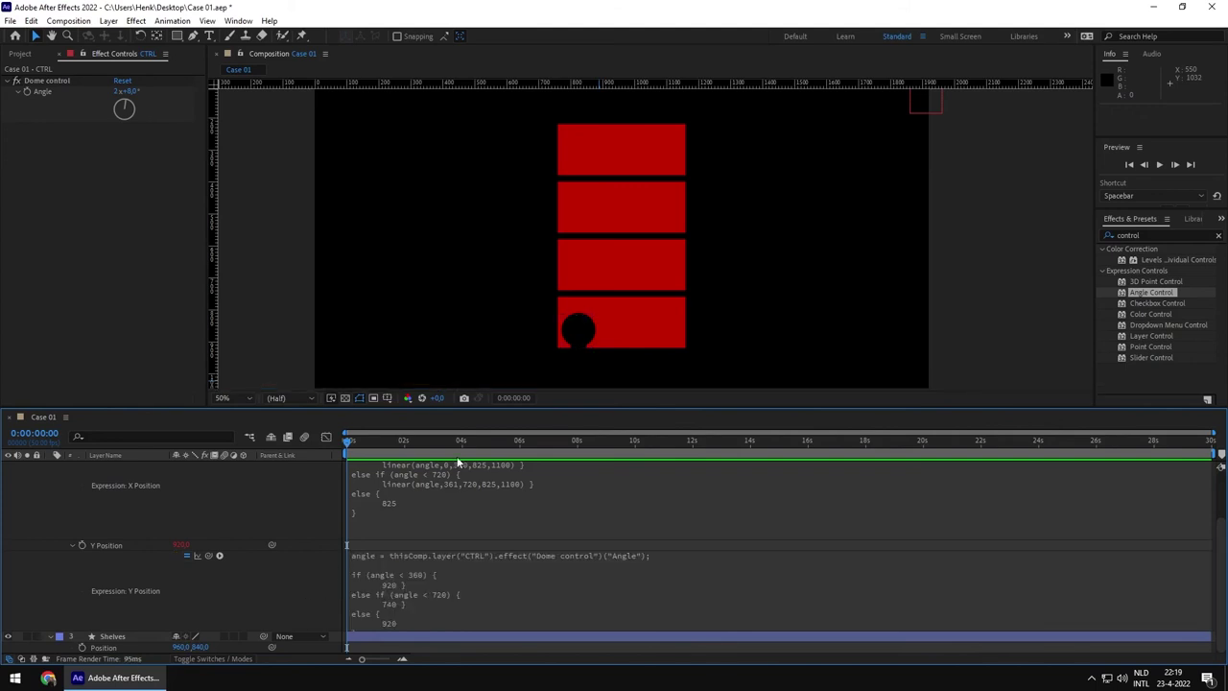
scroll(302, 535, "up", 2)
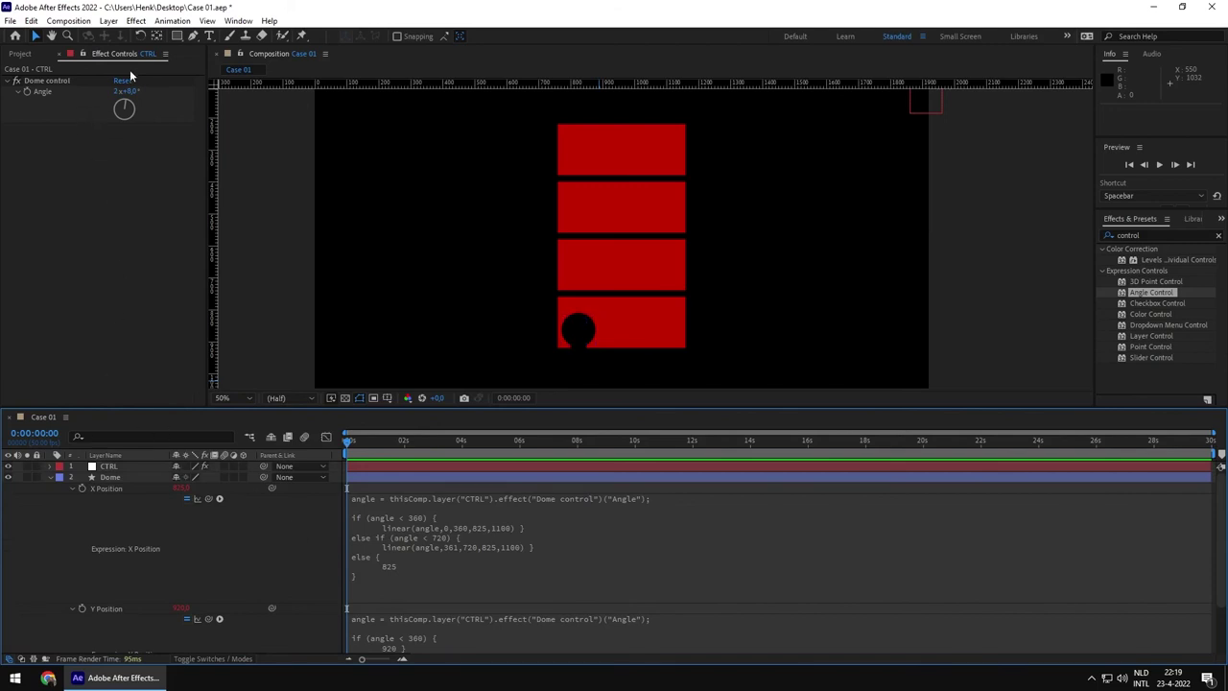
Lower the Angle to 0x+74° so the dome sits on the bottom shelf, then collapse Dome.
left_click_drag(129, 91, 31, 129)
mouse_move(61, 96)
left_mouse_down()
mouse_move(34, 102)
mouse_move(117, 95)
mouse_move(38, 93)
mouse_move(50, 93)
left_mouse_up()
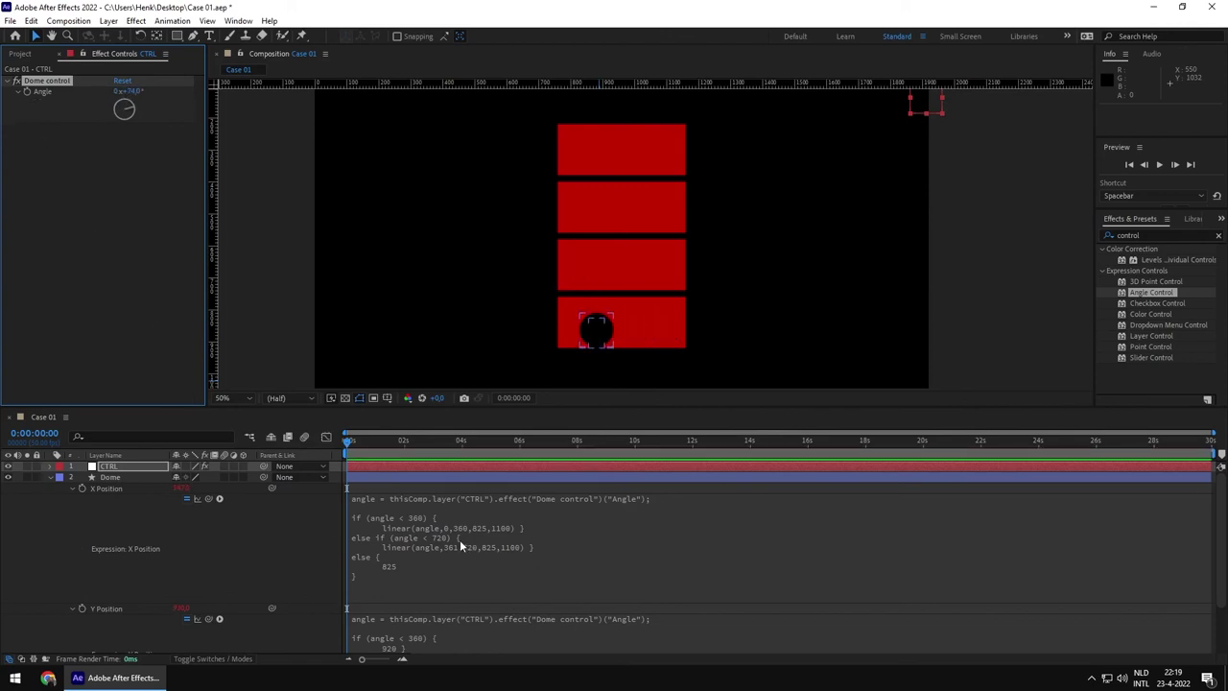
left_click(51, 477)
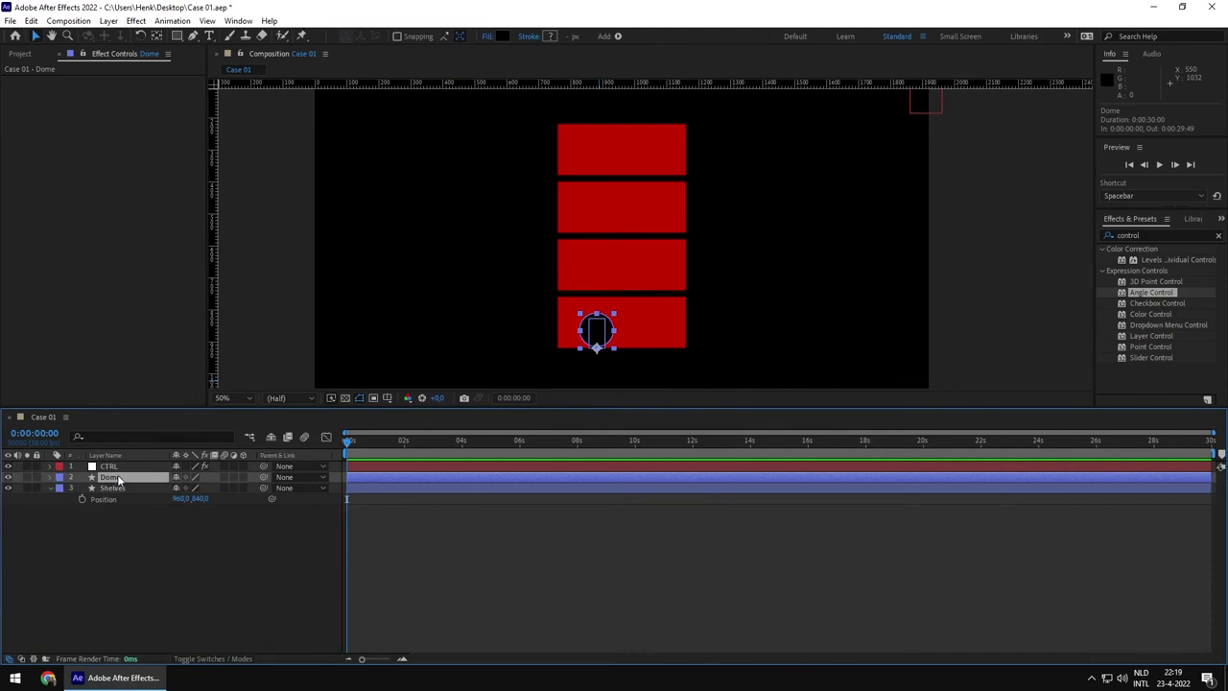
Show only the Dome's Opacity property with T and reveal its expression code.
left_click(51, 477)
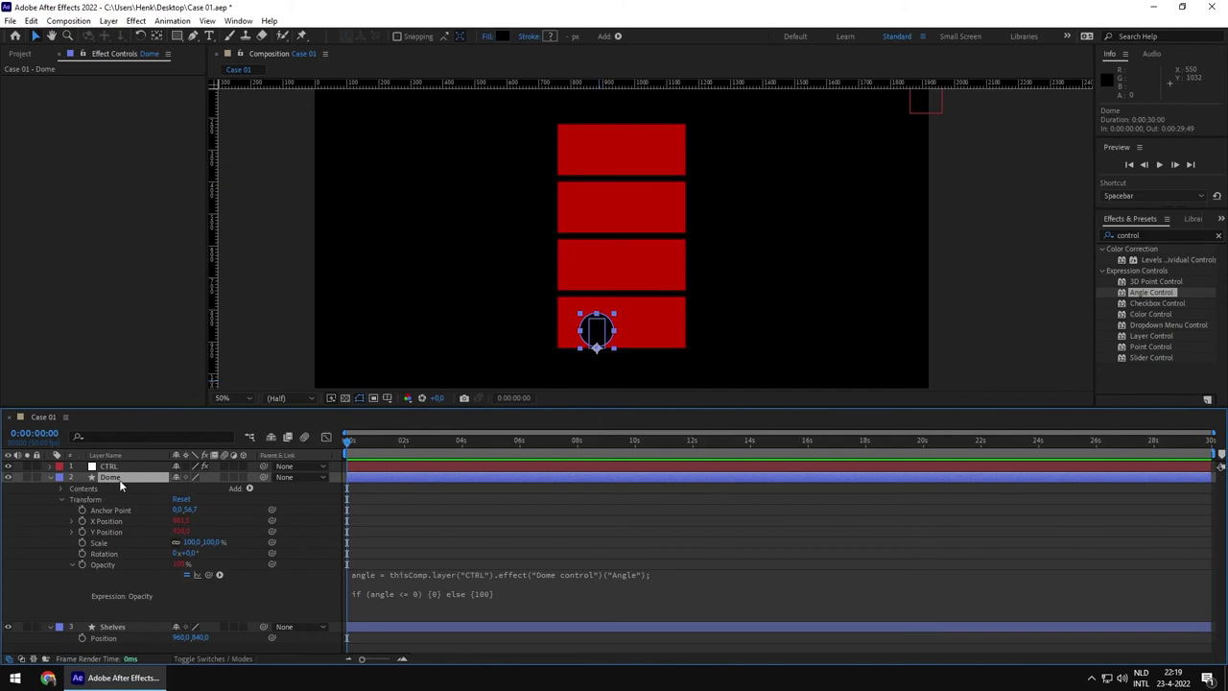
key("t")
left_click(73, 488)
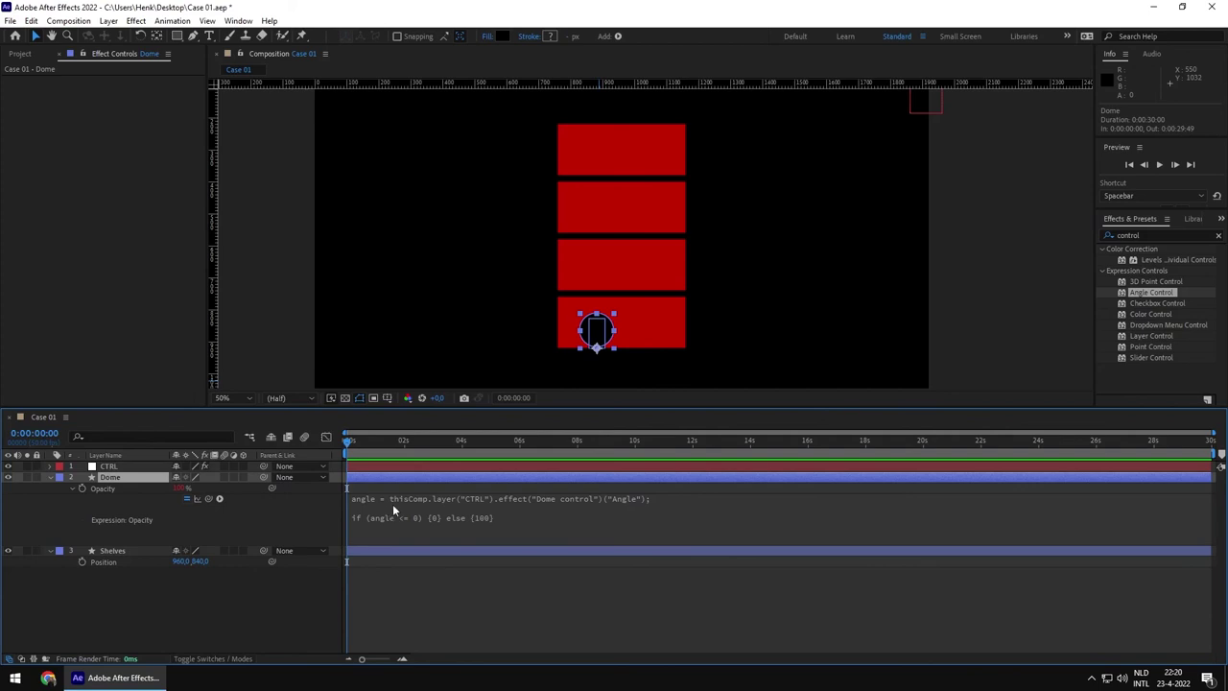
left_click(461, 515)
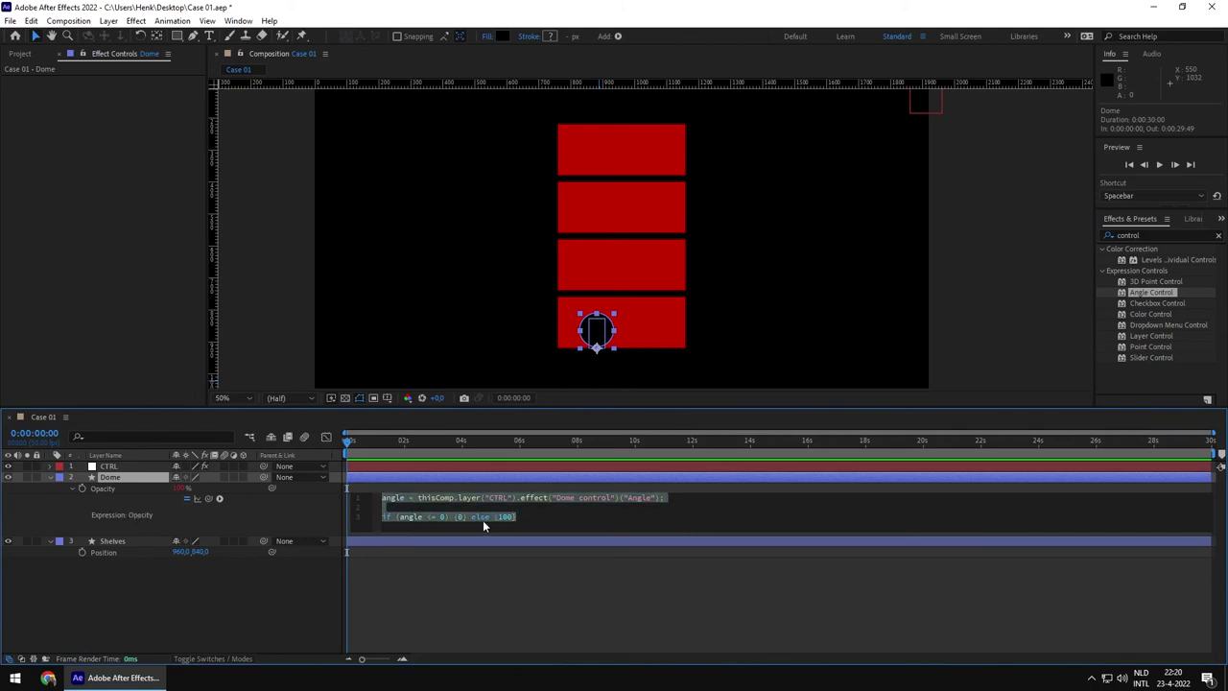
left_click(543, 514)
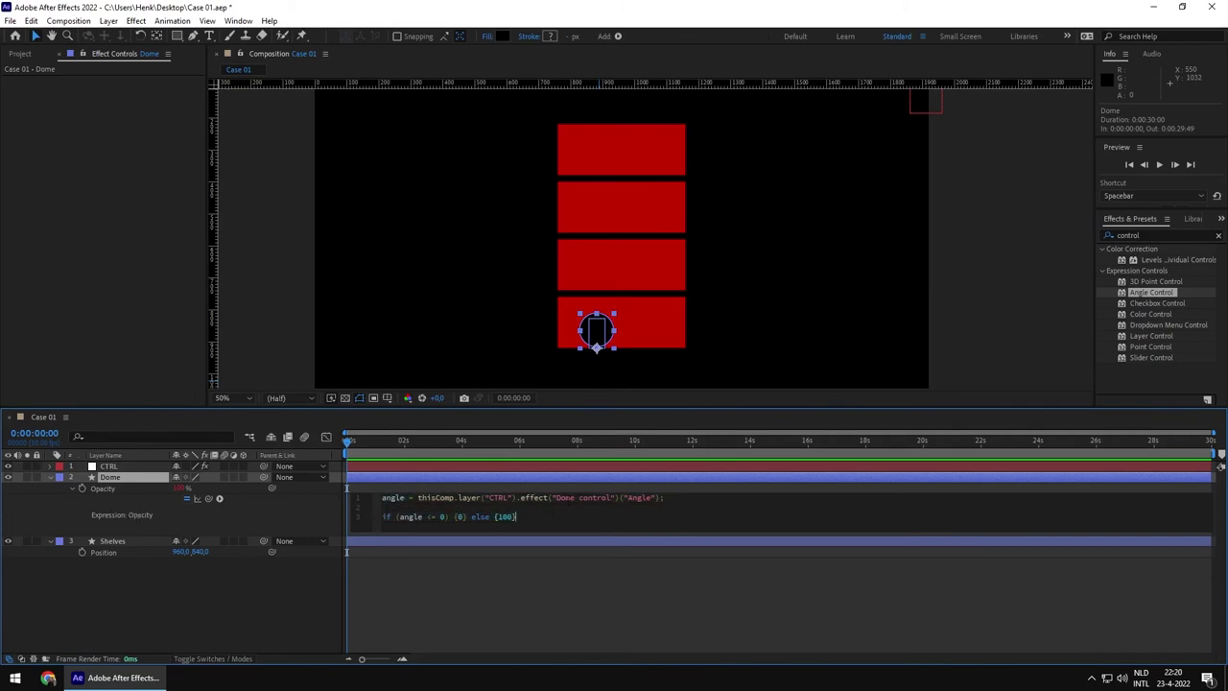
double_click(564, 497)
Check the CTRL layer's Dome control, then place the caret in the Dome Opacity expression.
left_click(110, 467)
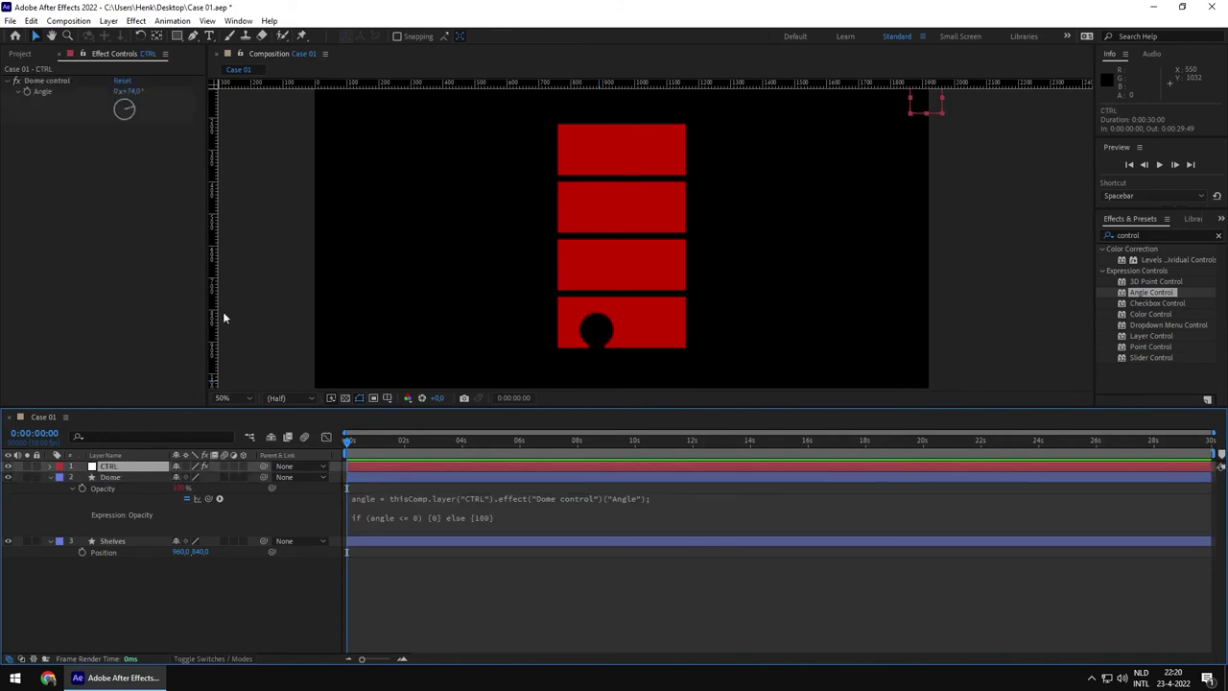
left_click(82, 477, "ctrl")
left_click(115, 478, "ctrl")
left_click(115, 479)
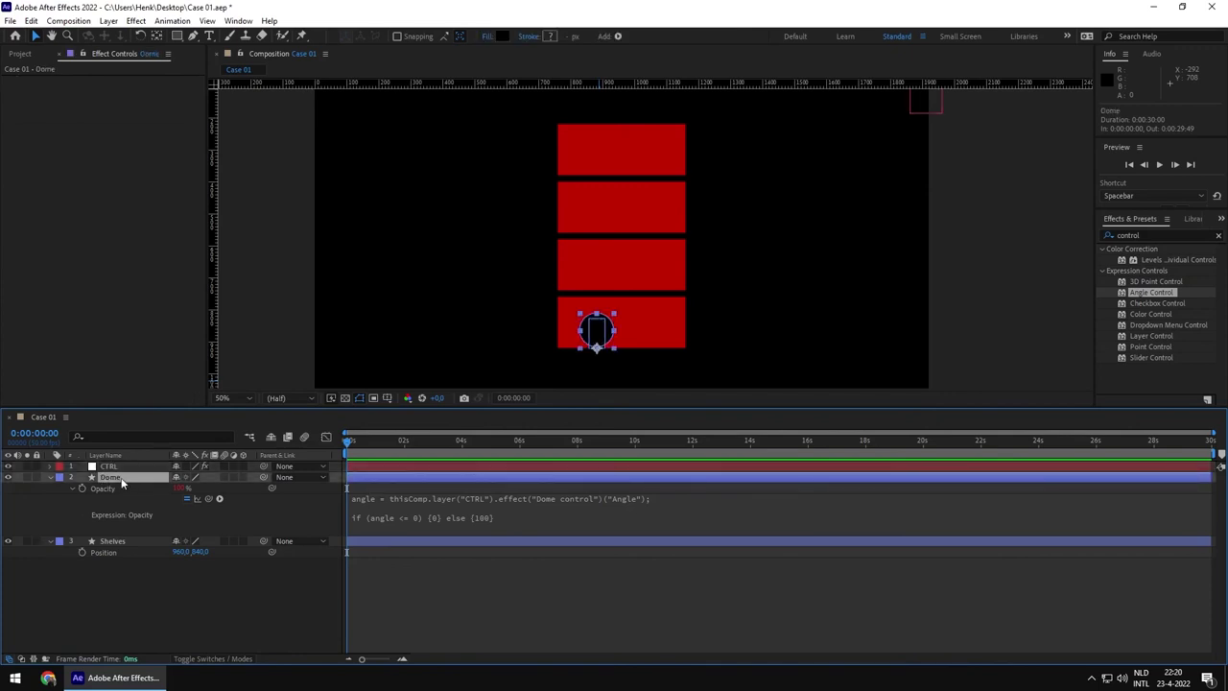
left_click(109, 466)
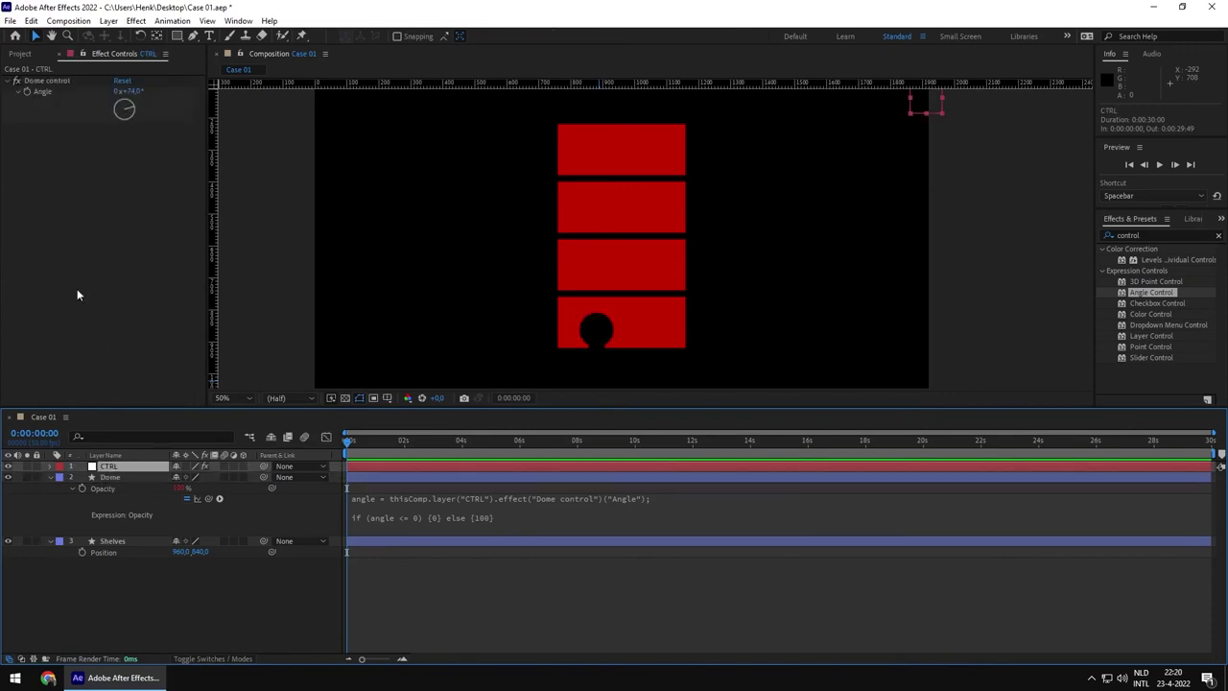
left_click(44, 80)
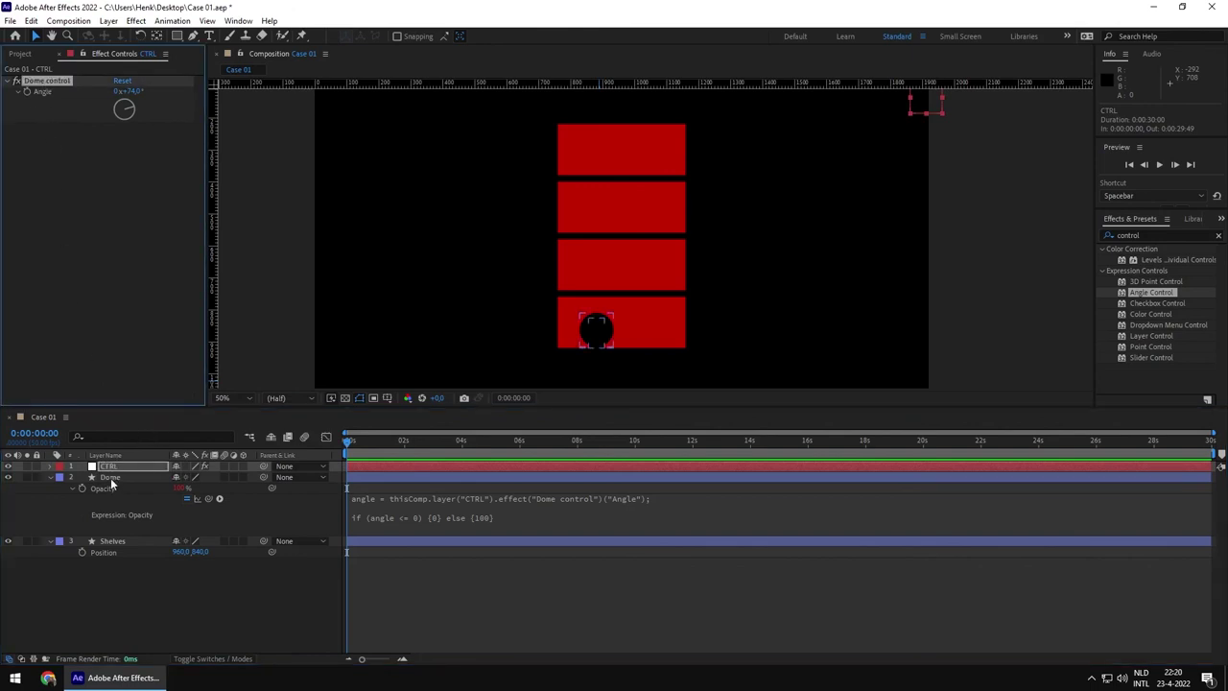
left_click(496, 495)
left_click(530, 504)
key("Left")
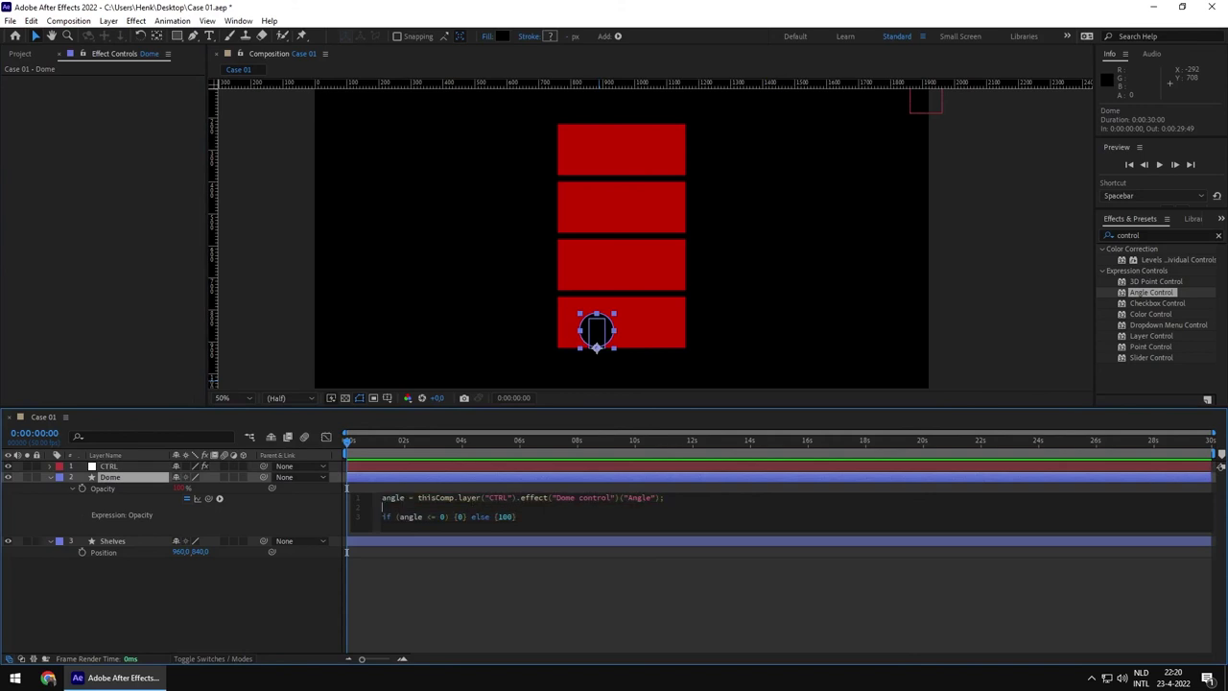
Insert 'layername = thisLayer.name;' as the first line of the Opacity expression.
key("Return")
key("Return")
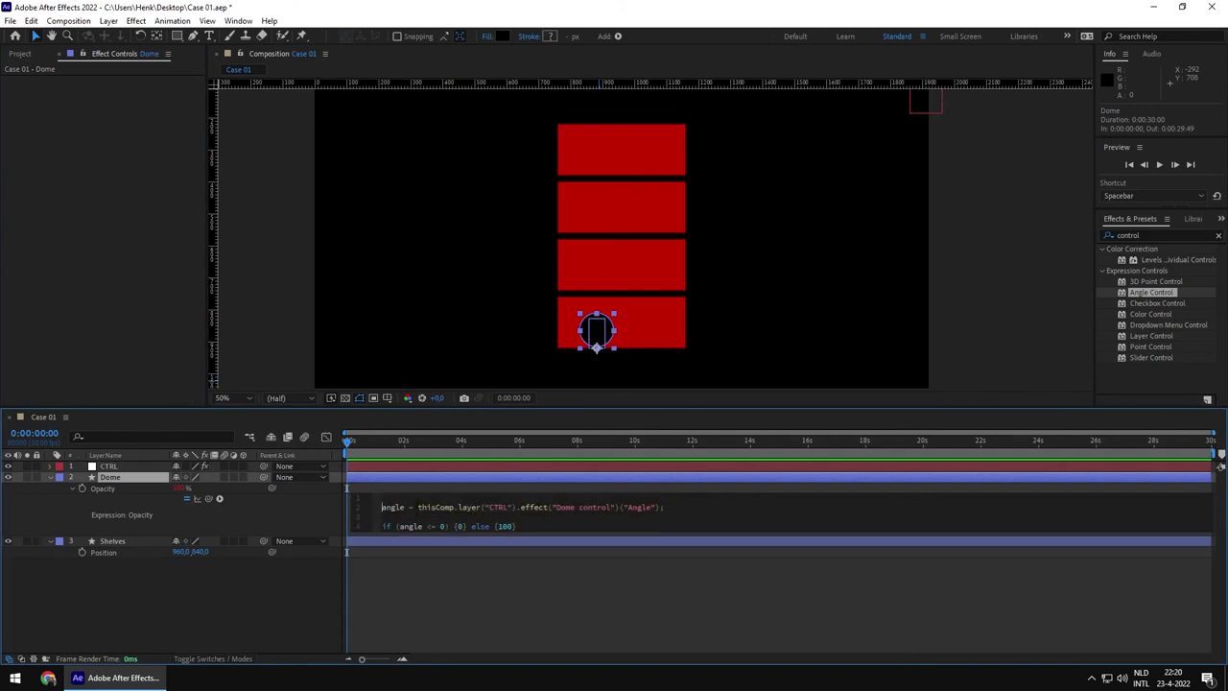
key("BackSpace")
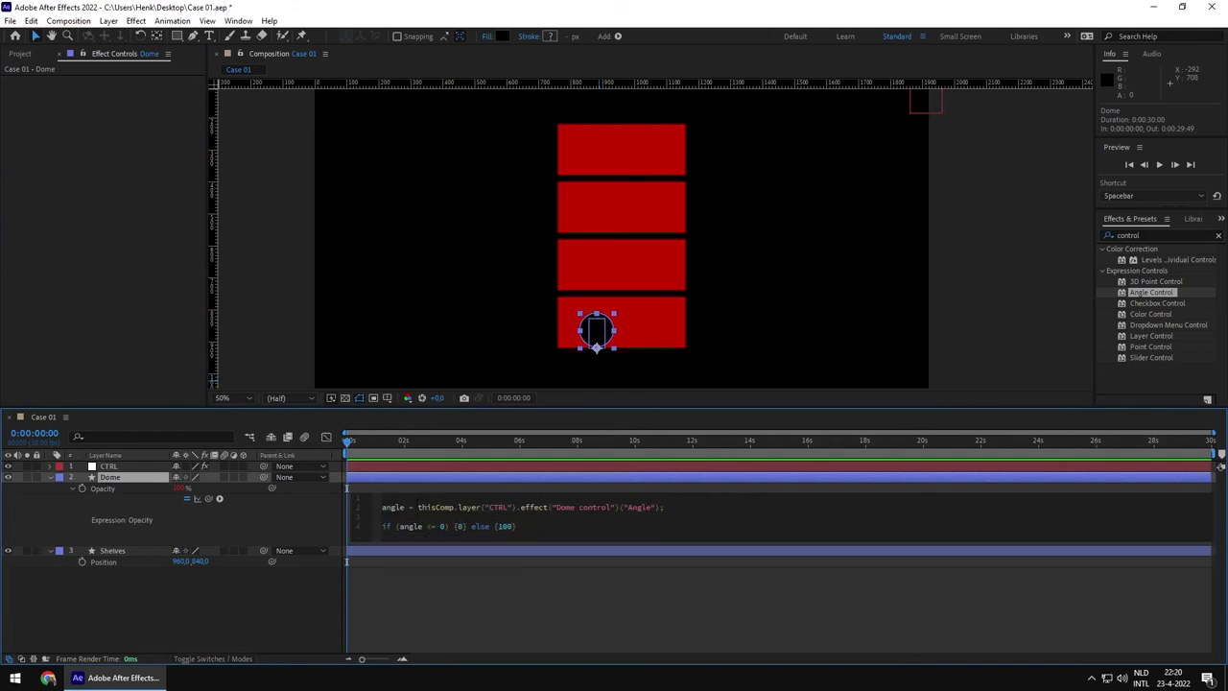
type("name")
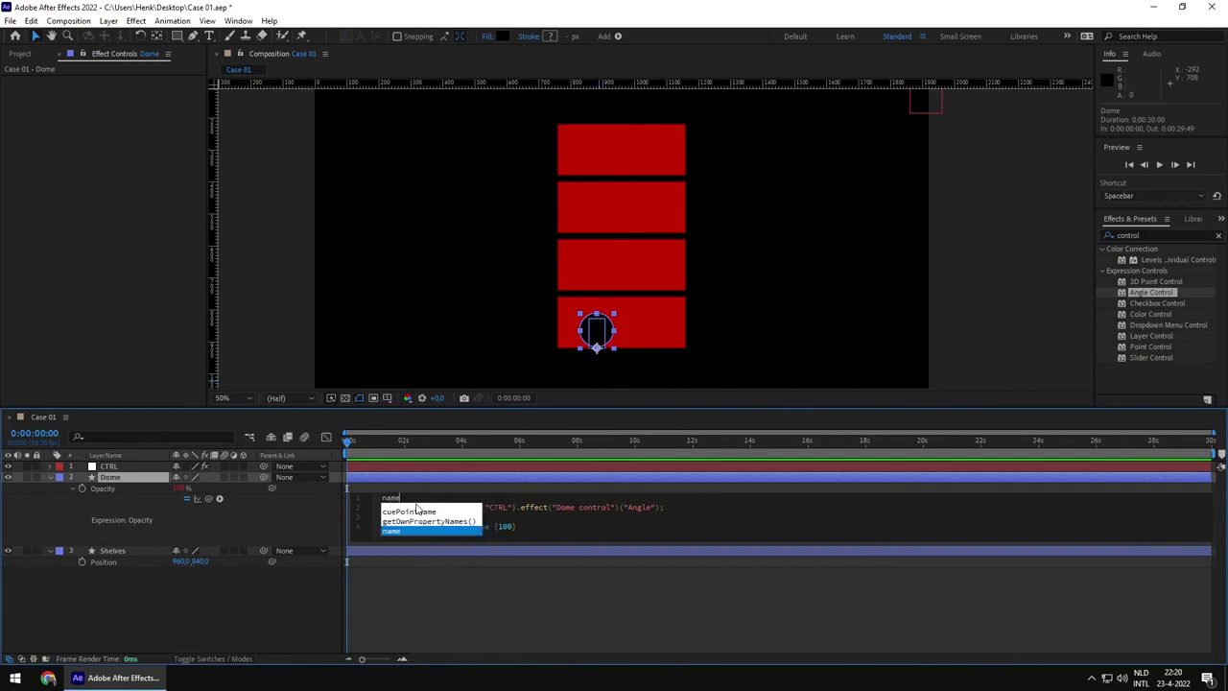
type(" =")
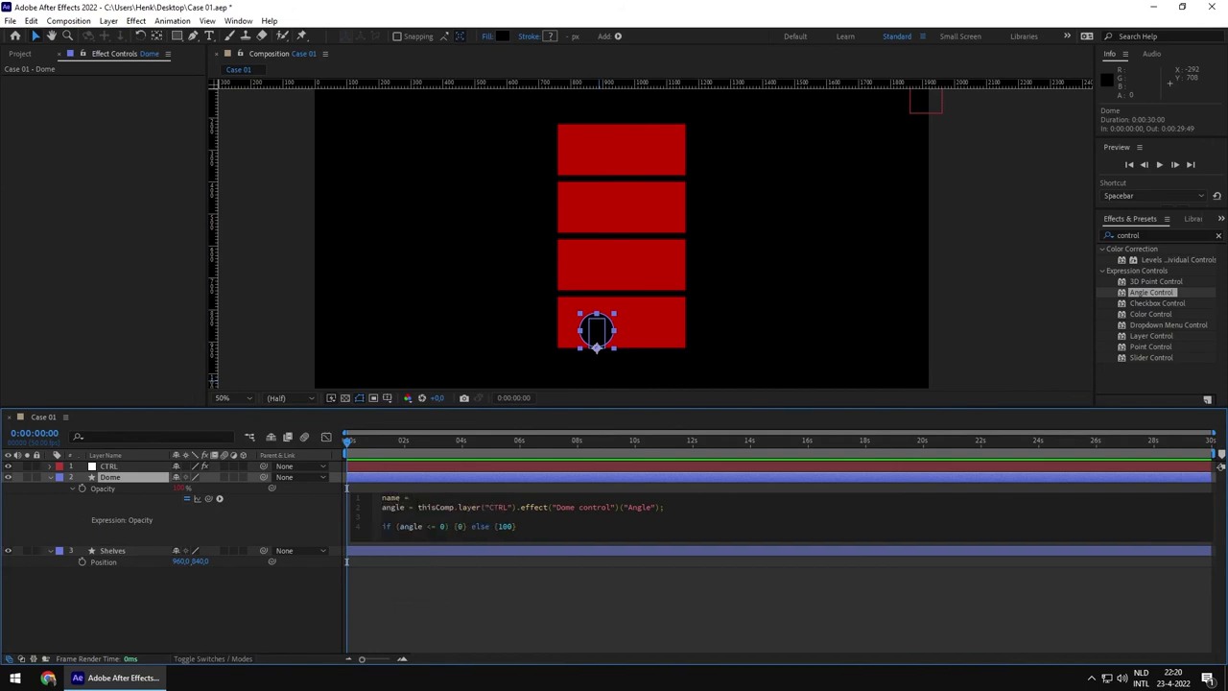
key("shift+Home")
key("BackSpace")
key("Escape")
type("layername = this")
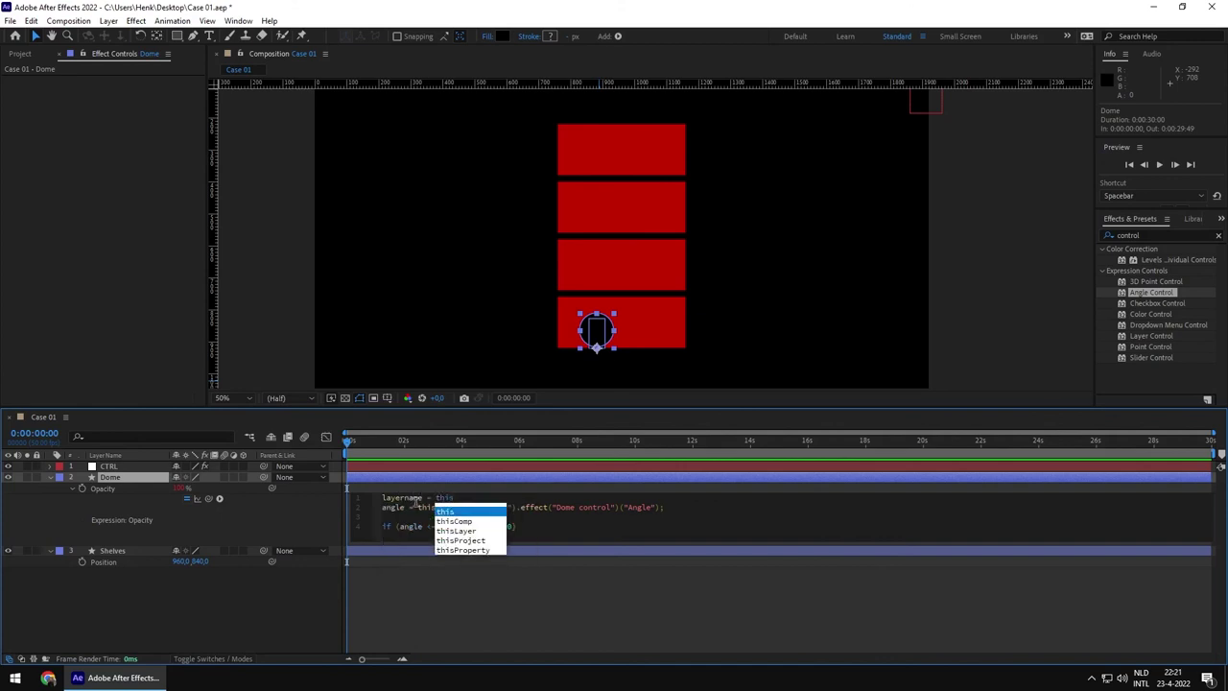
type("Layer.n")
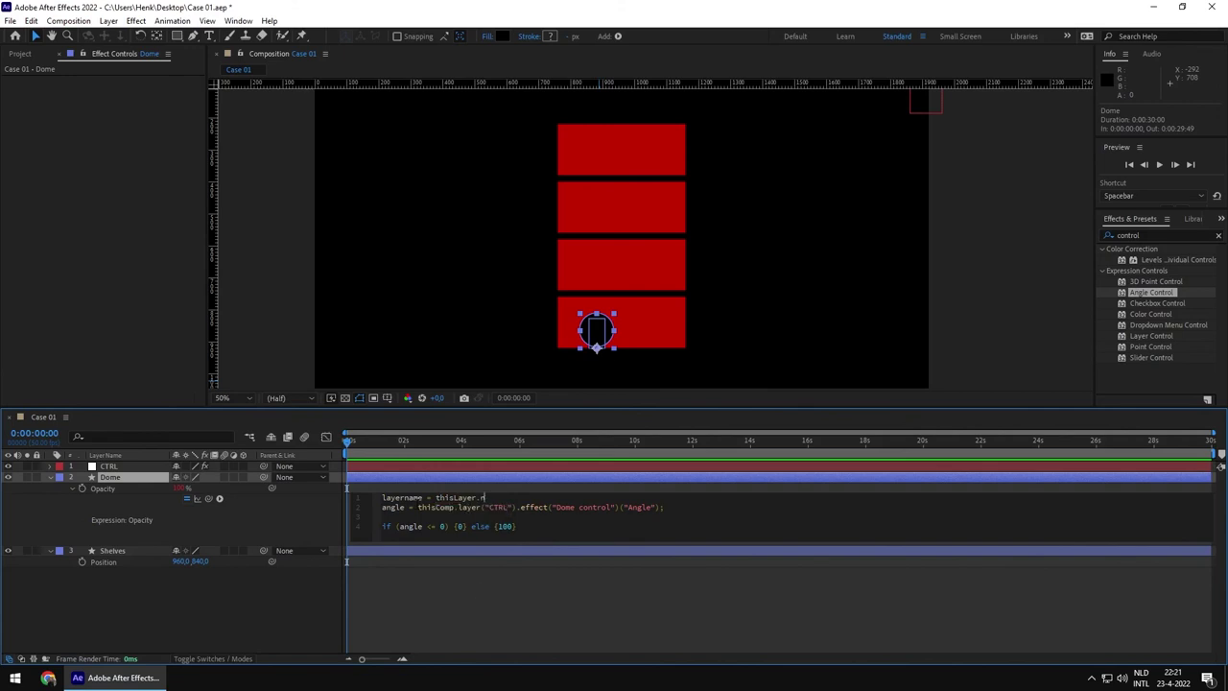
type("ame;")
left_click_drag(436, 497, 495, 498)
left_click(523, 493)
Add a 'throw layername' line and commit the Opacity expression.
key("Return")
key("Return")
key("Up")
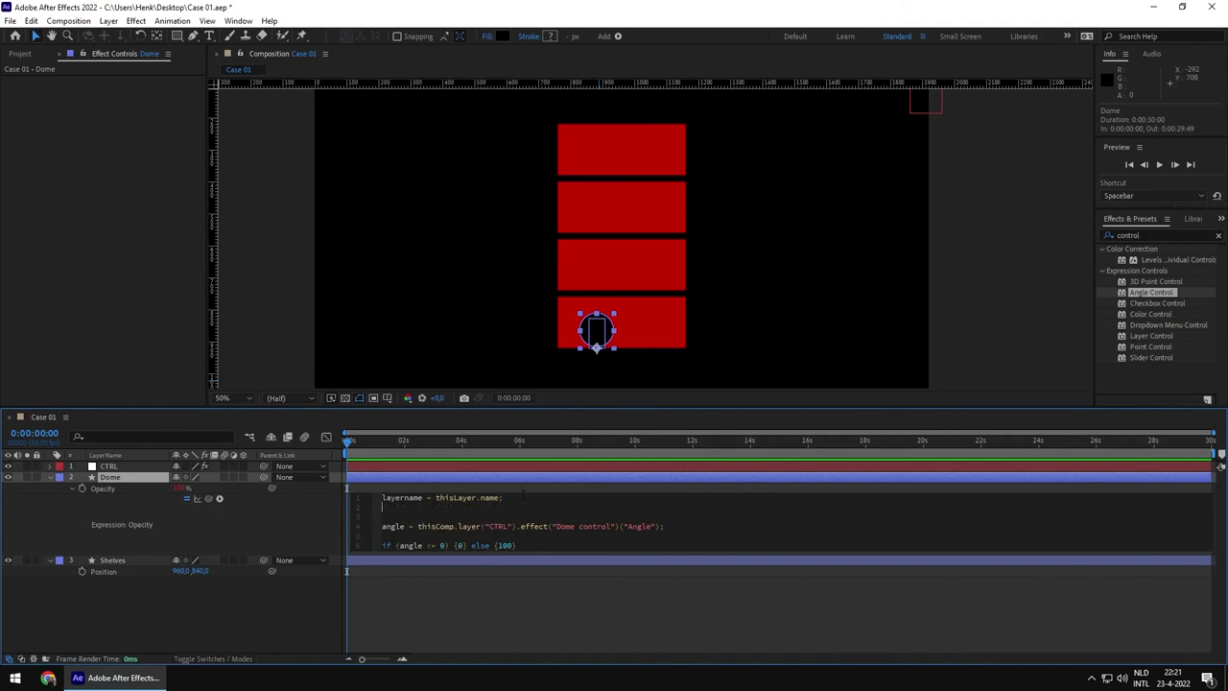
type("t")
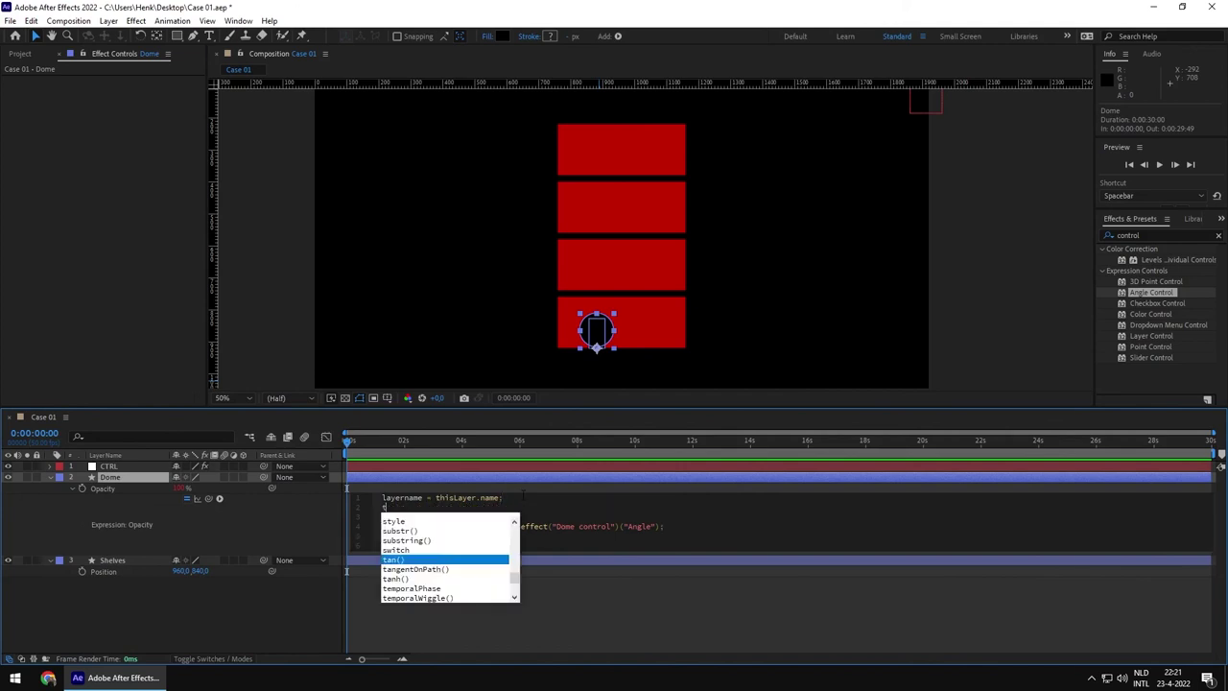
type("h")
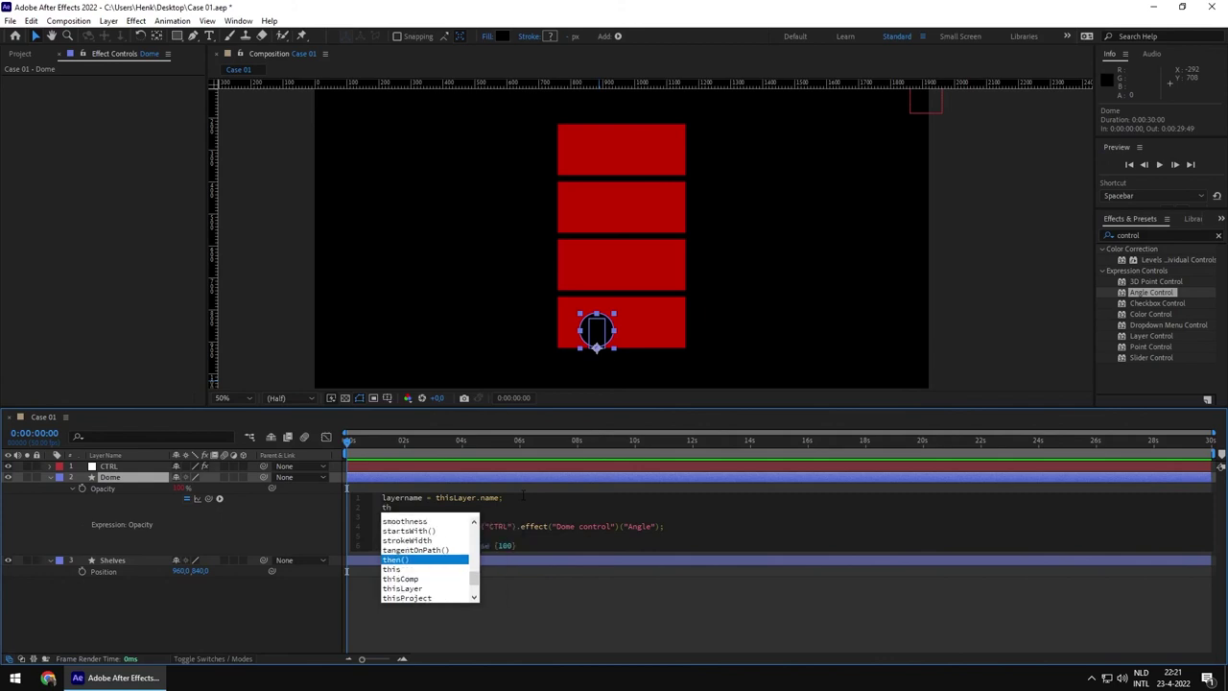
type("row layername")
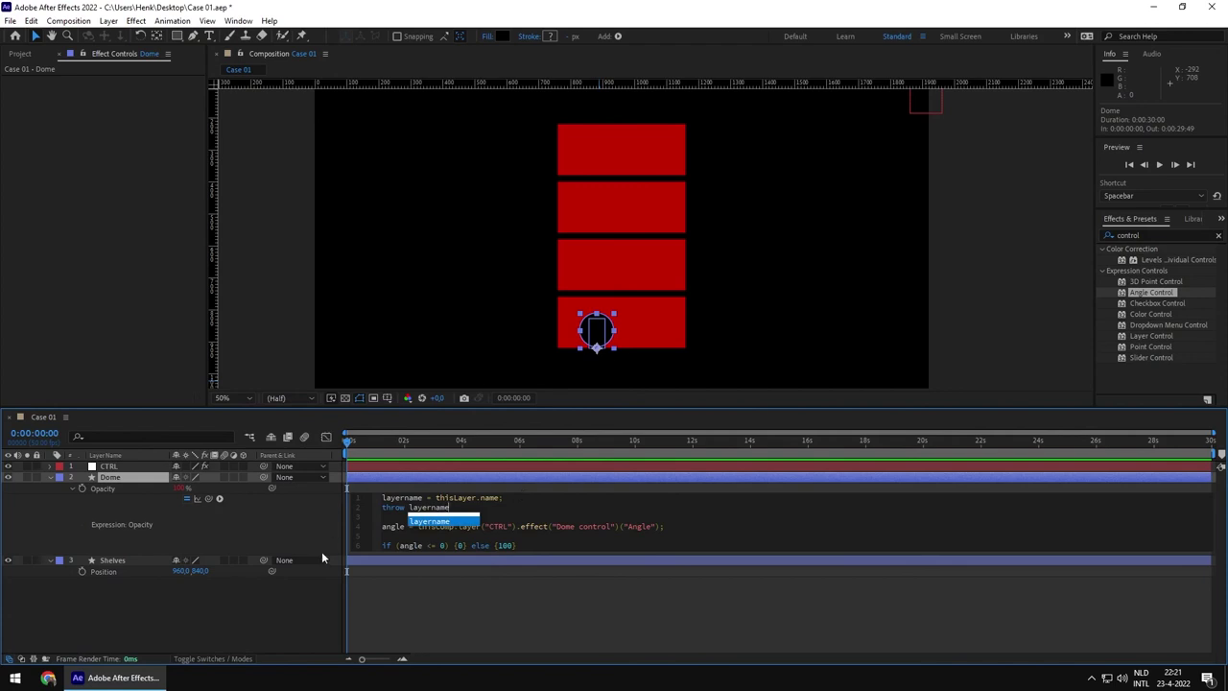
left_click(311, 536)
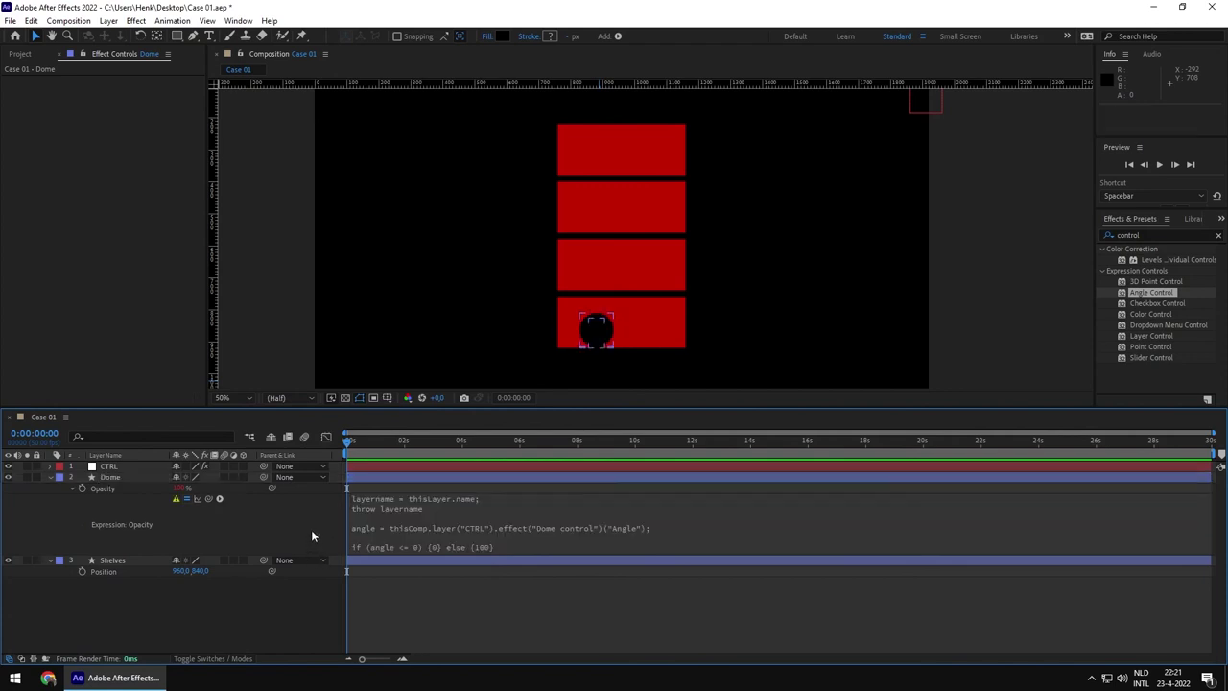
Open the Opacity expression to display 'Error: Dome' and place the caret after layername.
left_click(433, 512)
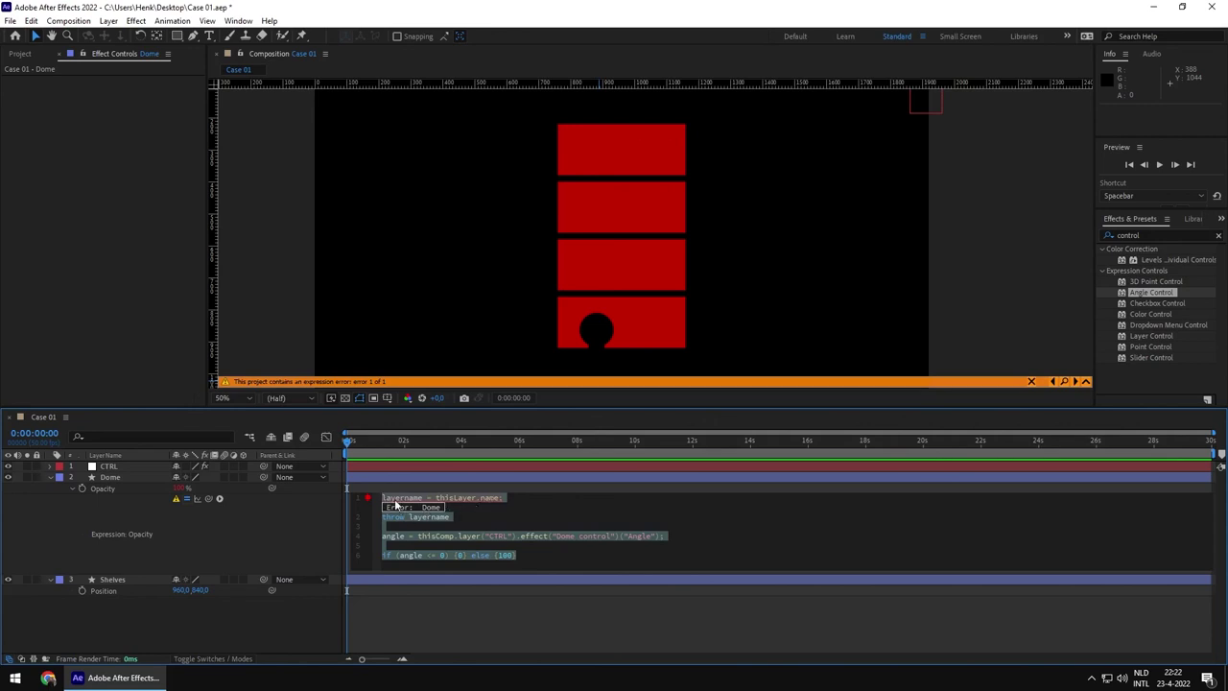
mouse_move(382, 517)
left_mouse_down()
mouse_move(448, 517)
mouse_move(382, 518)
left_mouse_up()
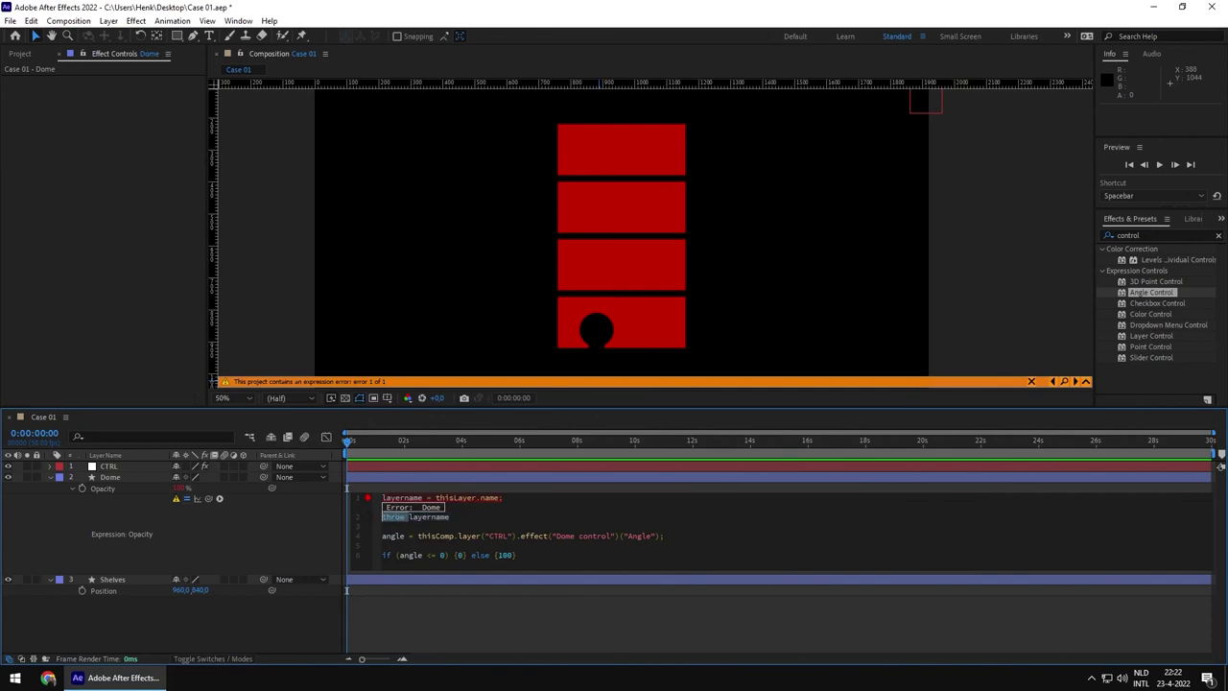
left_click(414, 517)
left_click(449, 517)
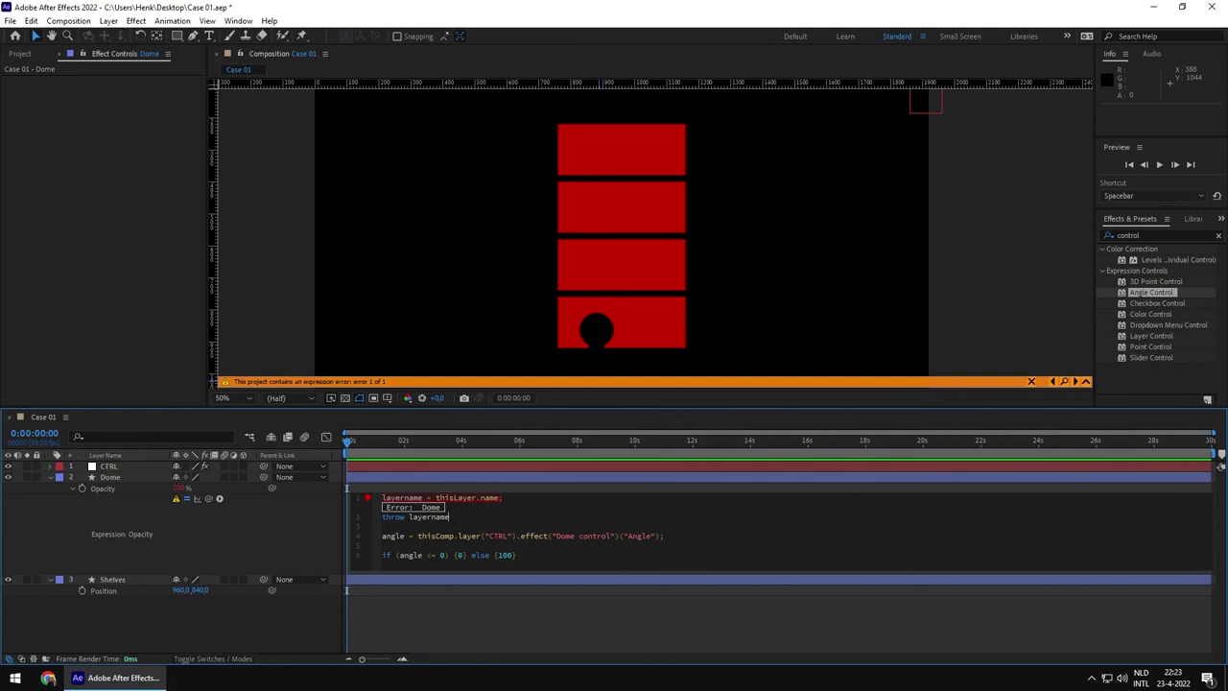
Delete the 'throw layername' line and change effect("Dome control") to effect(layername + " control").
key("shift+Home")
key("BackSpace")
key("BackSpace")
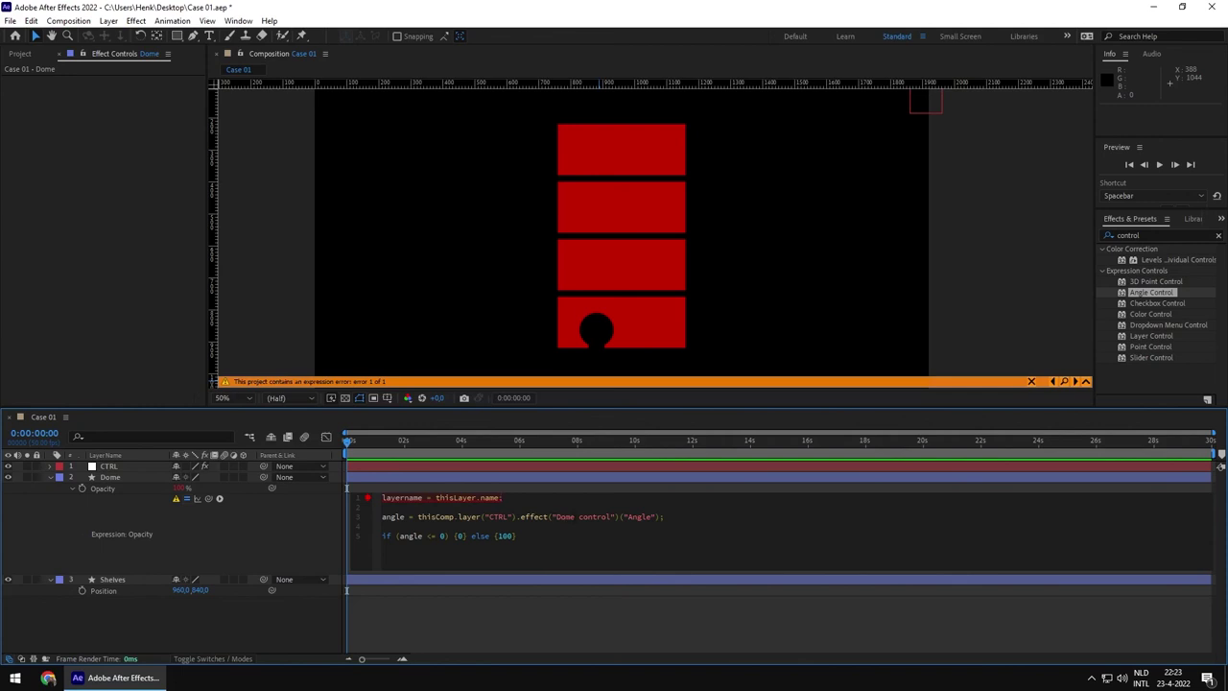
left_click_drag(574, 516, 557, 516)
left_click(551, 516)
key("BackSpace")
key("shift+Right")
key("shift+Right")
key("shift+Right")
key("shift+Right")
type("layername")
key("ctrl+Left")
key("BackSpace")
type("+ \"")
Commit the edited Dome opacity expression.
left_click(648, 538)
left_click(533, 604)
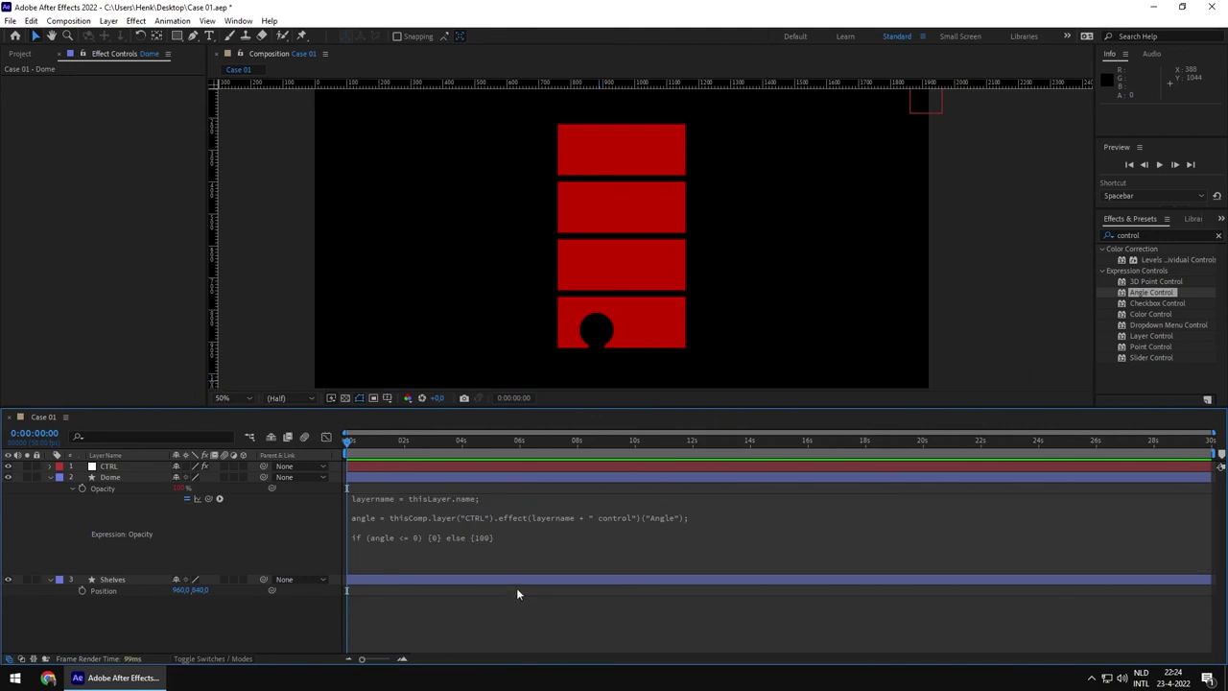
left_click(528, 537)
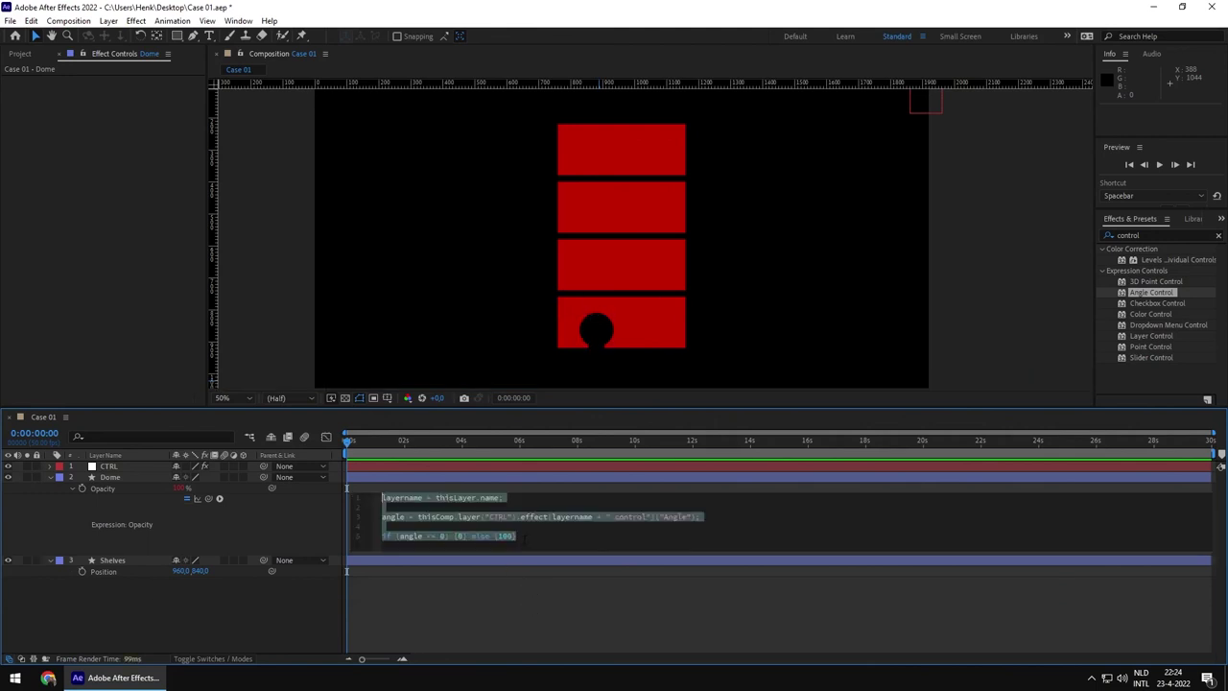
left_click(523, 536)
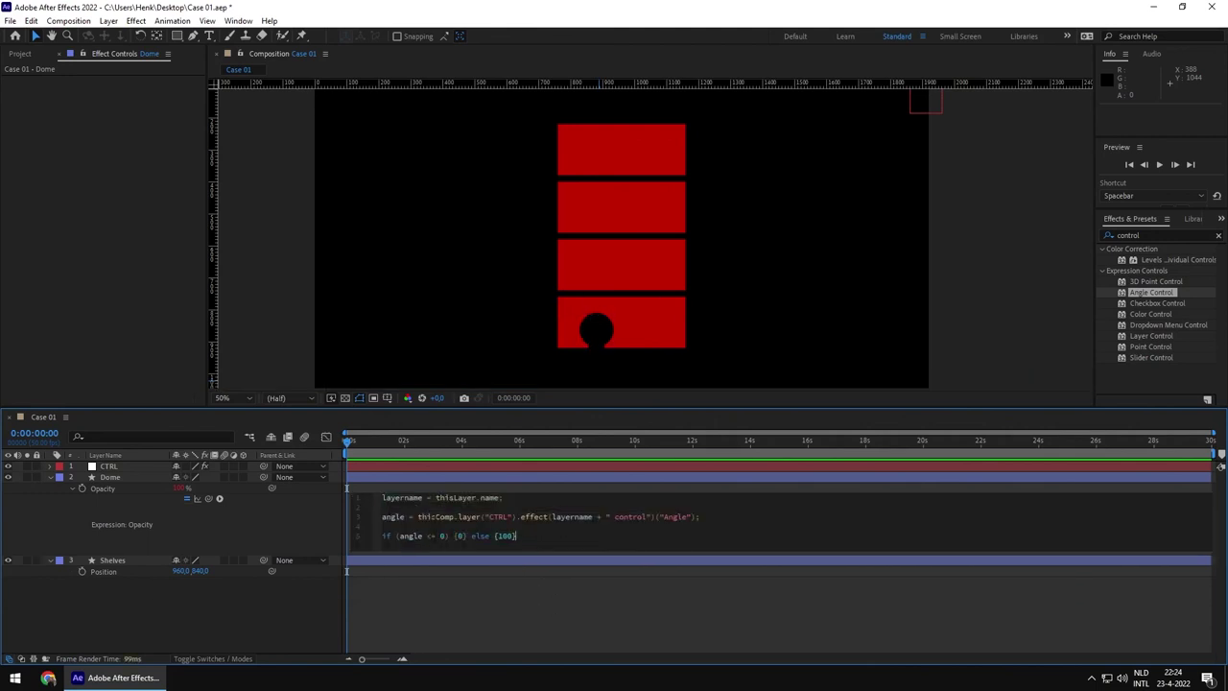
left_click(299, 526)
Set the CTRL layer's Dome control angle to 0x+107.0° to test the dome's visibility.
left_click(107, 467)
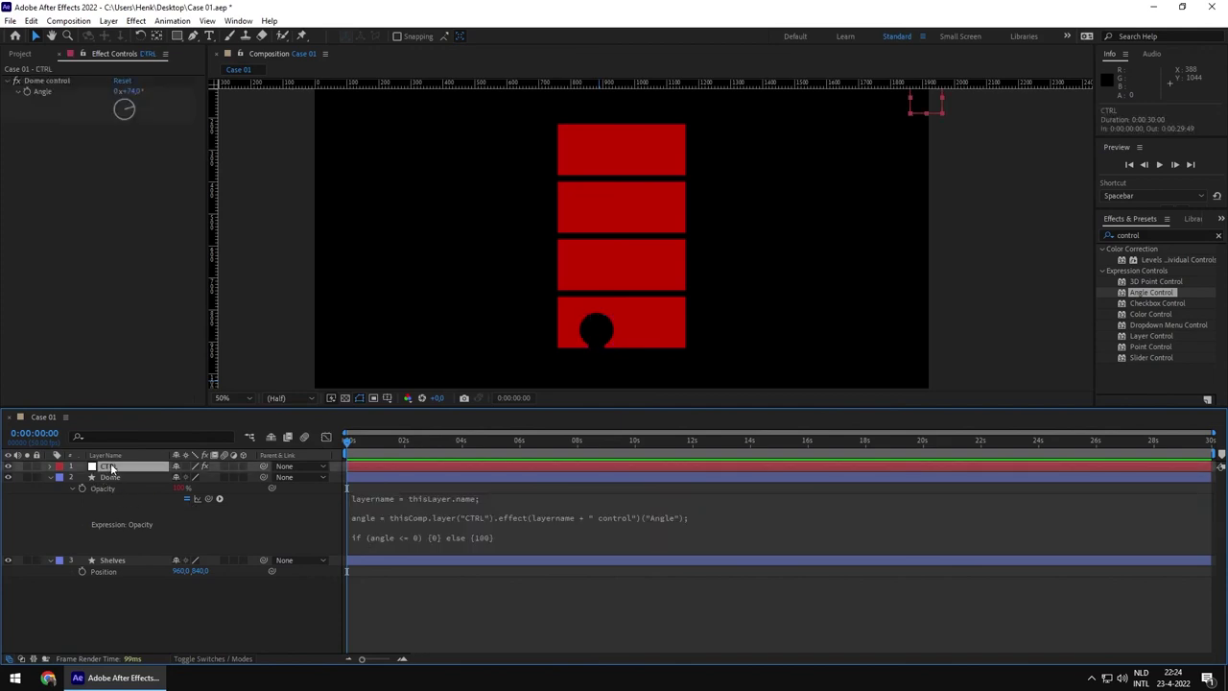
left_click_drag(131, 93, 265, 92)
left_click(584, 523)
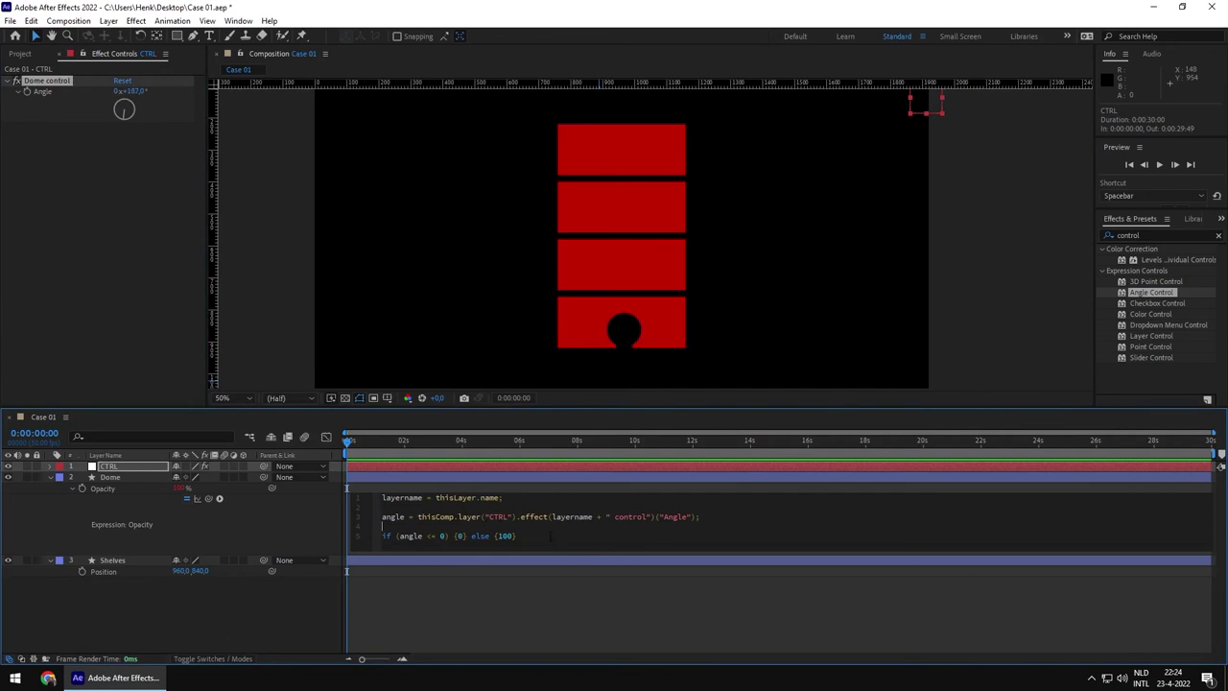
Check the Dome control effect's name on the CTRL layer, then reselect the Dome layer.
left_click(235, 532)
left_click(110, 478)
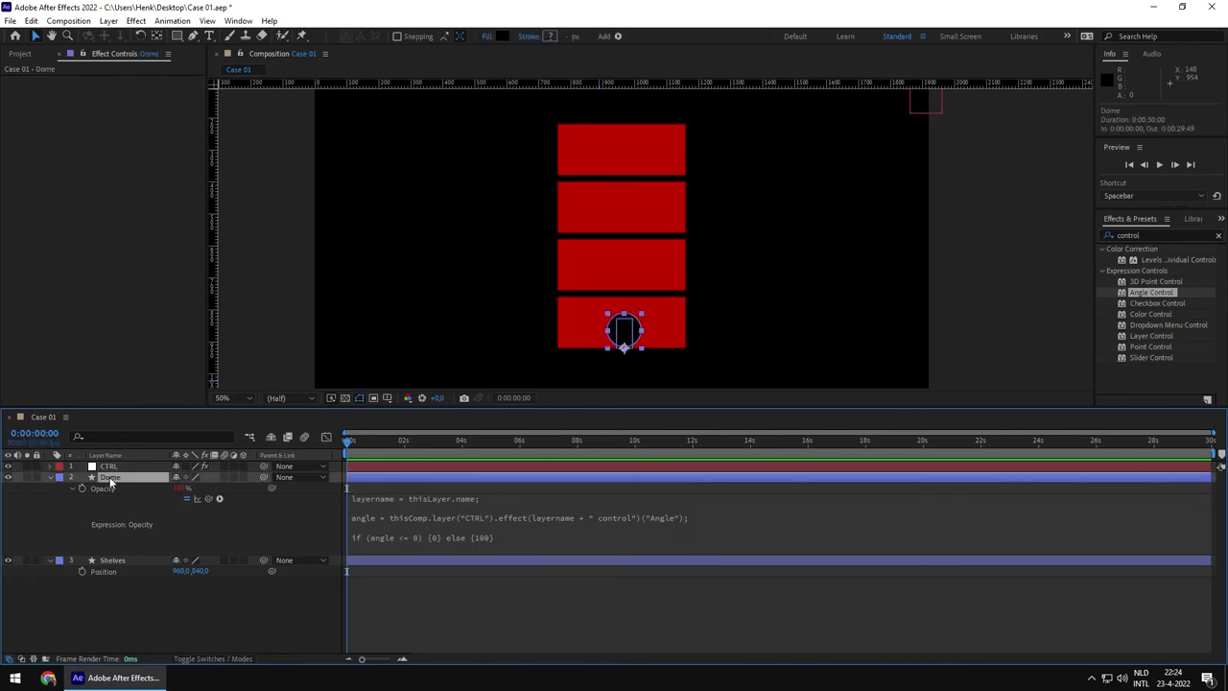
left_click(385, 510)
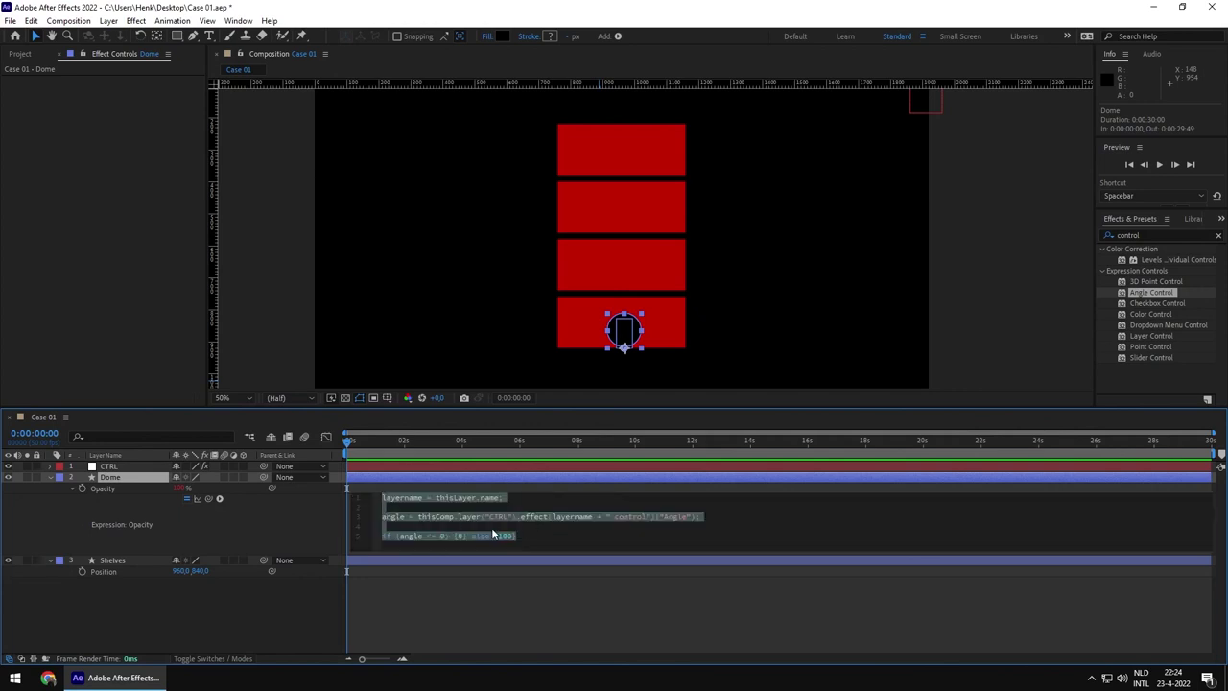
left_click(111, 478)
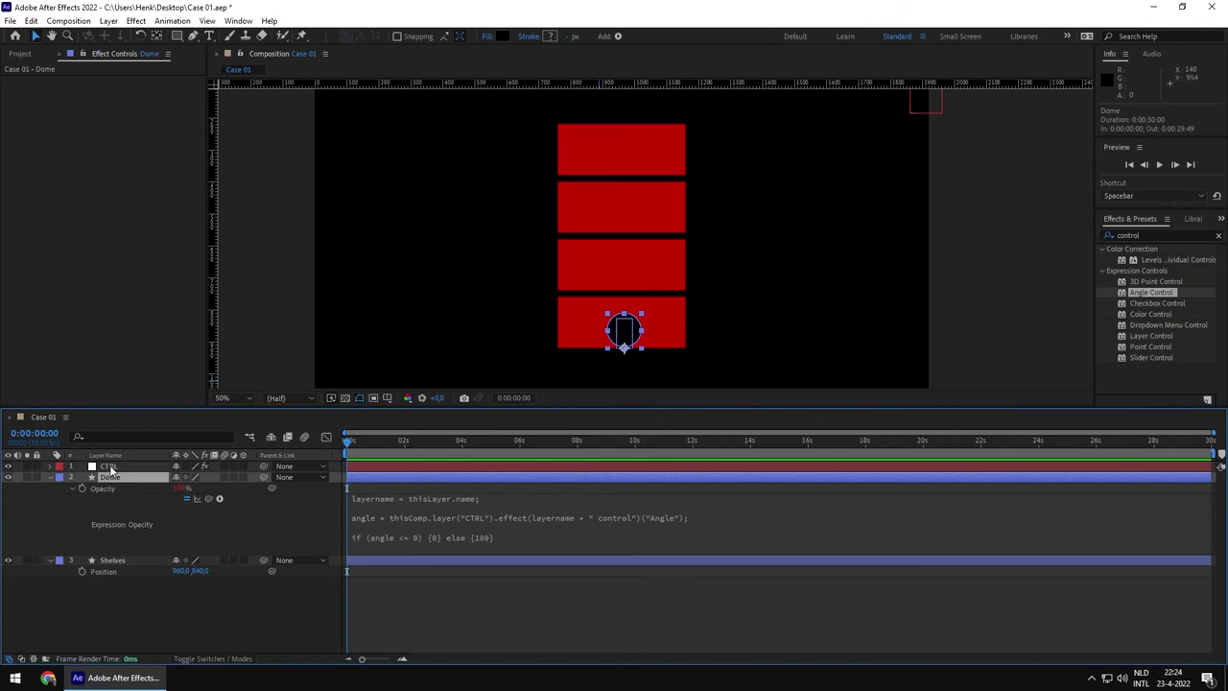
left_click(109, 467)
left_click(45, 82)
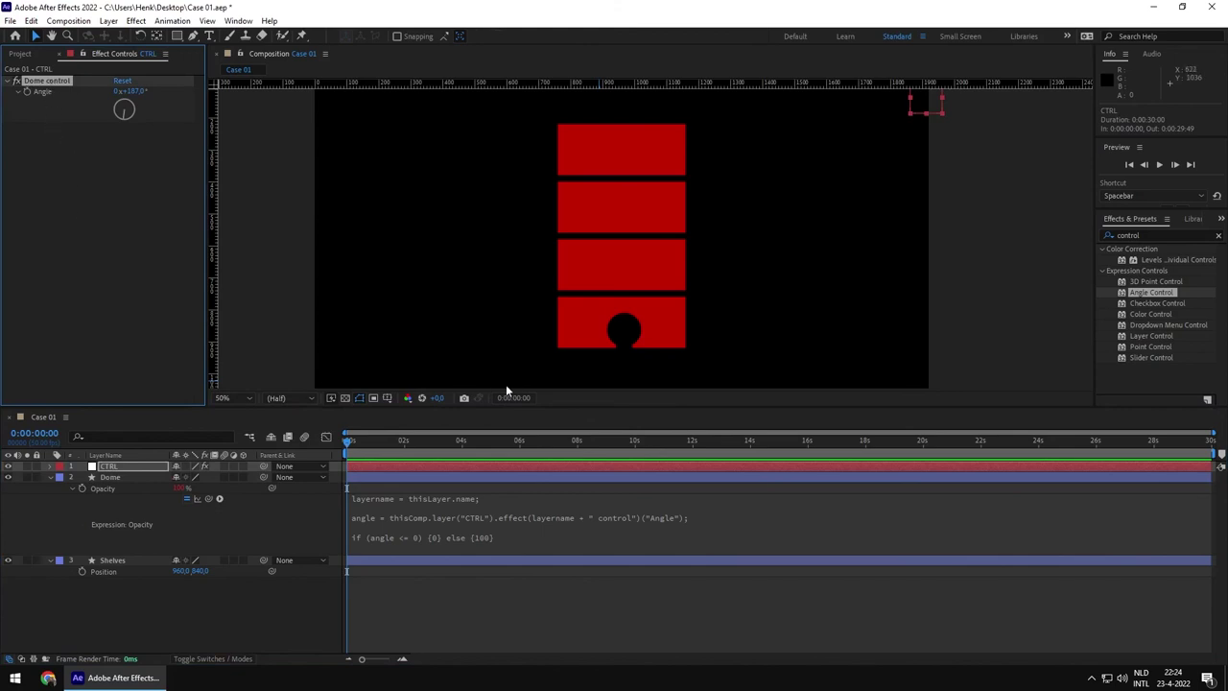
left_click(108, 480)
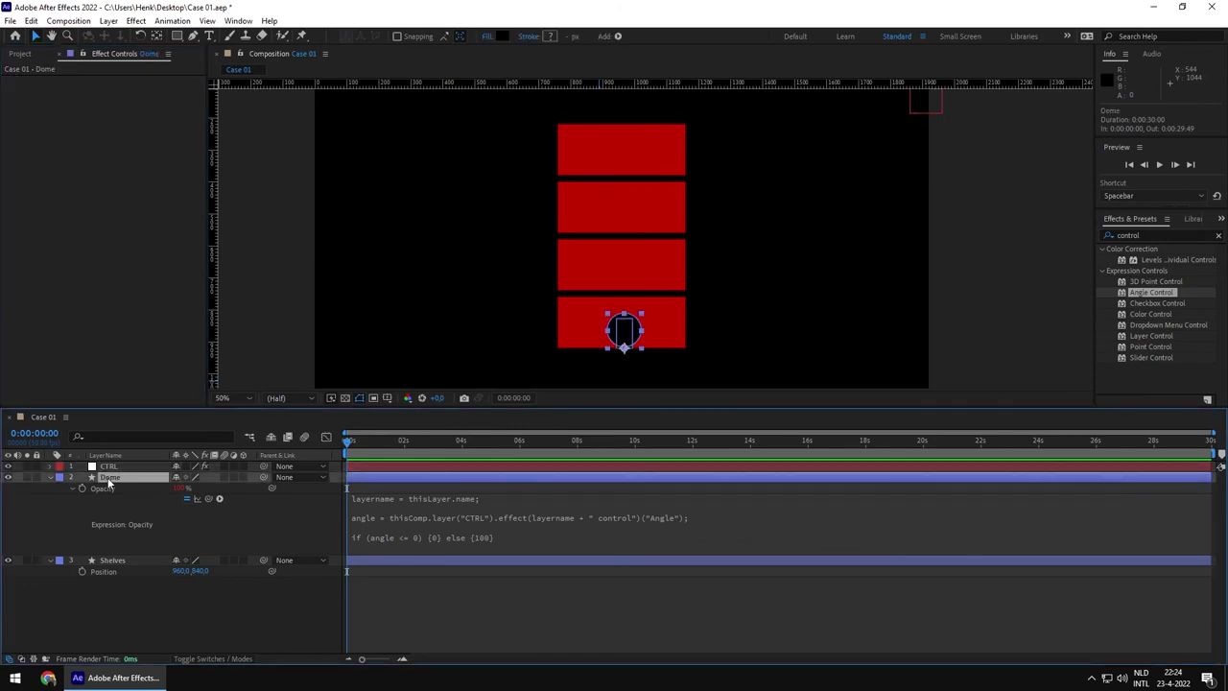
Reveal the Dome layer's modified properties with U and review its X and Y Position expressions.
key("u")
key("u")
key("u")
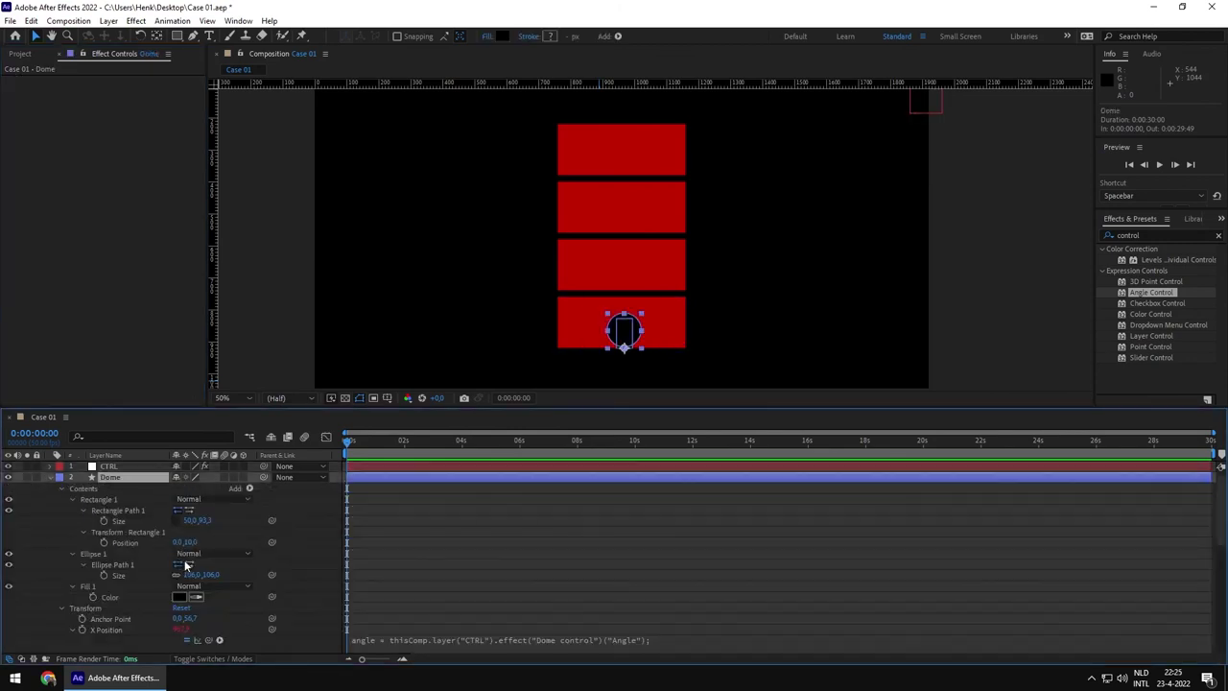
scroll(457, 534, "down", 3)
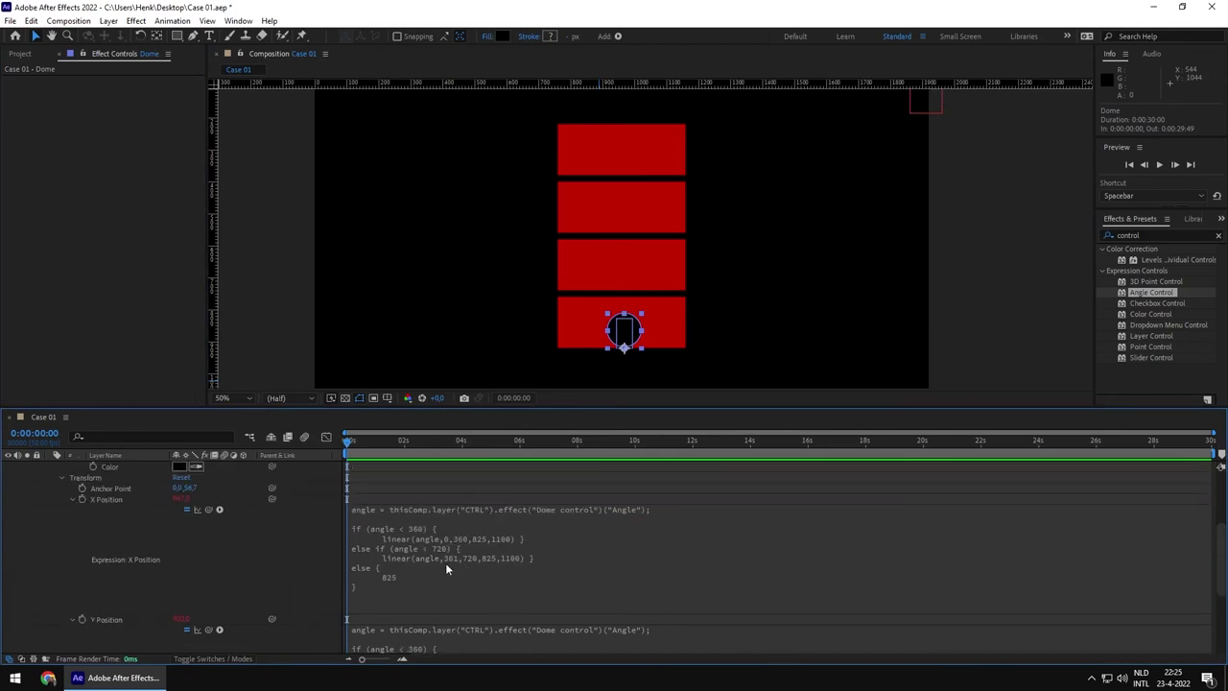
left_click(428, 592)
left_click(449, 587)
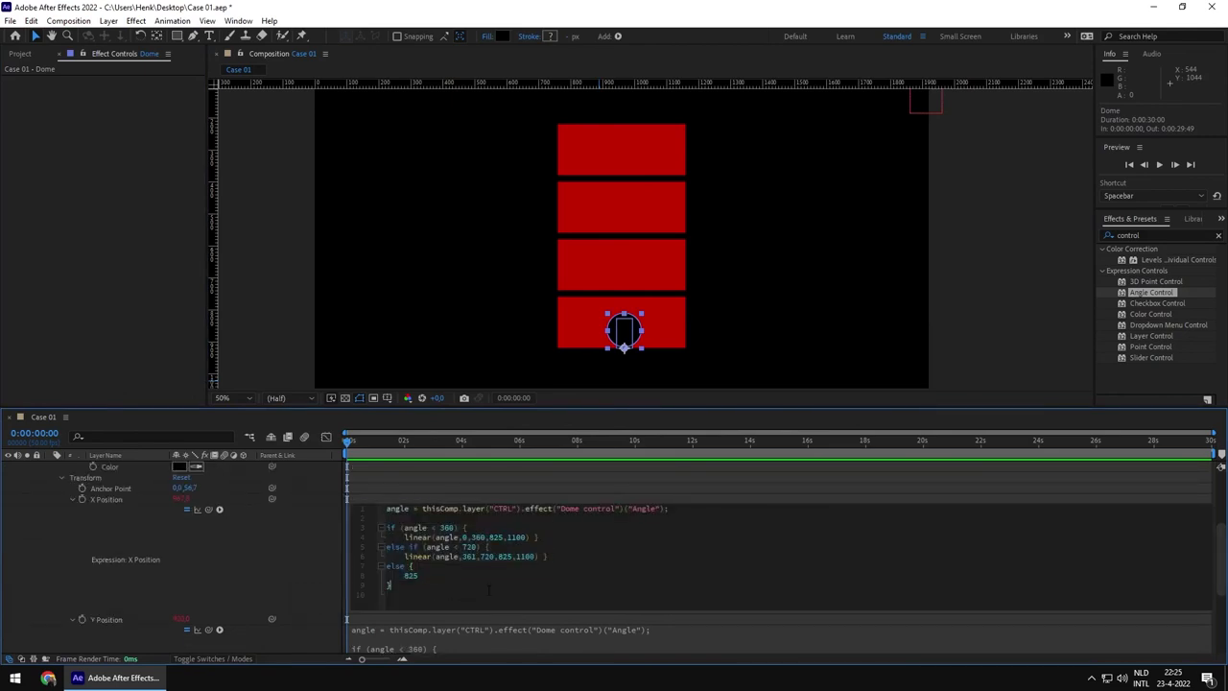
left_click(262, 555)
scroll(288, 554, "down", 1)
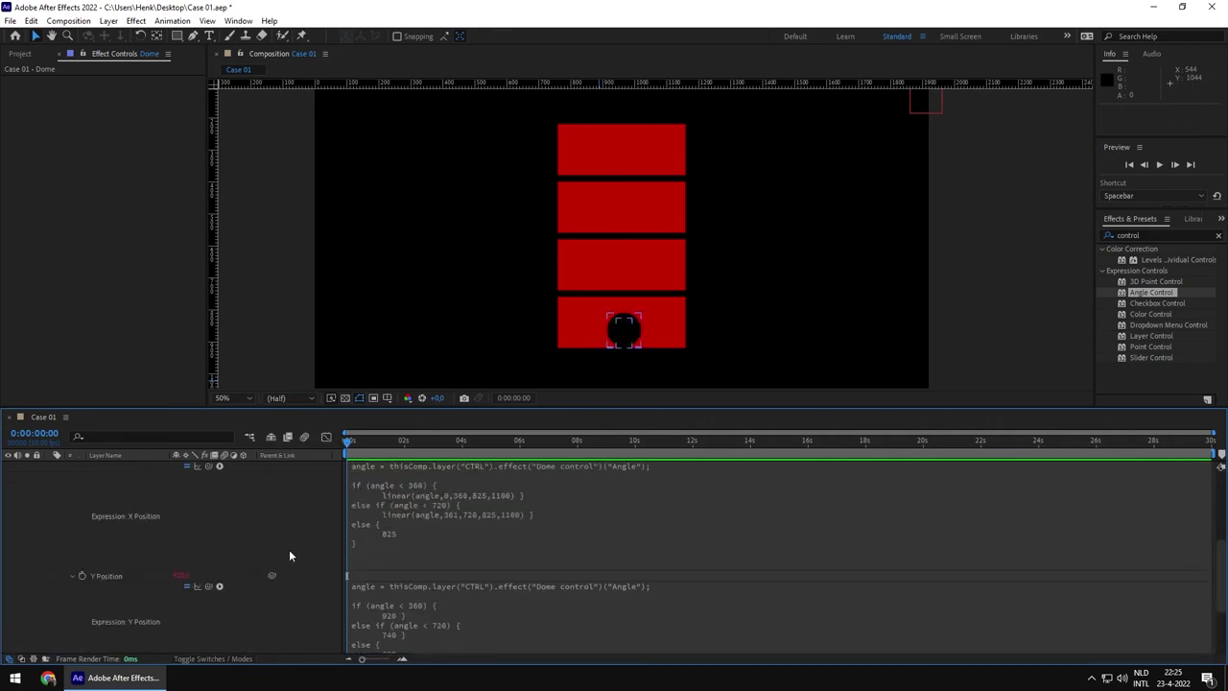